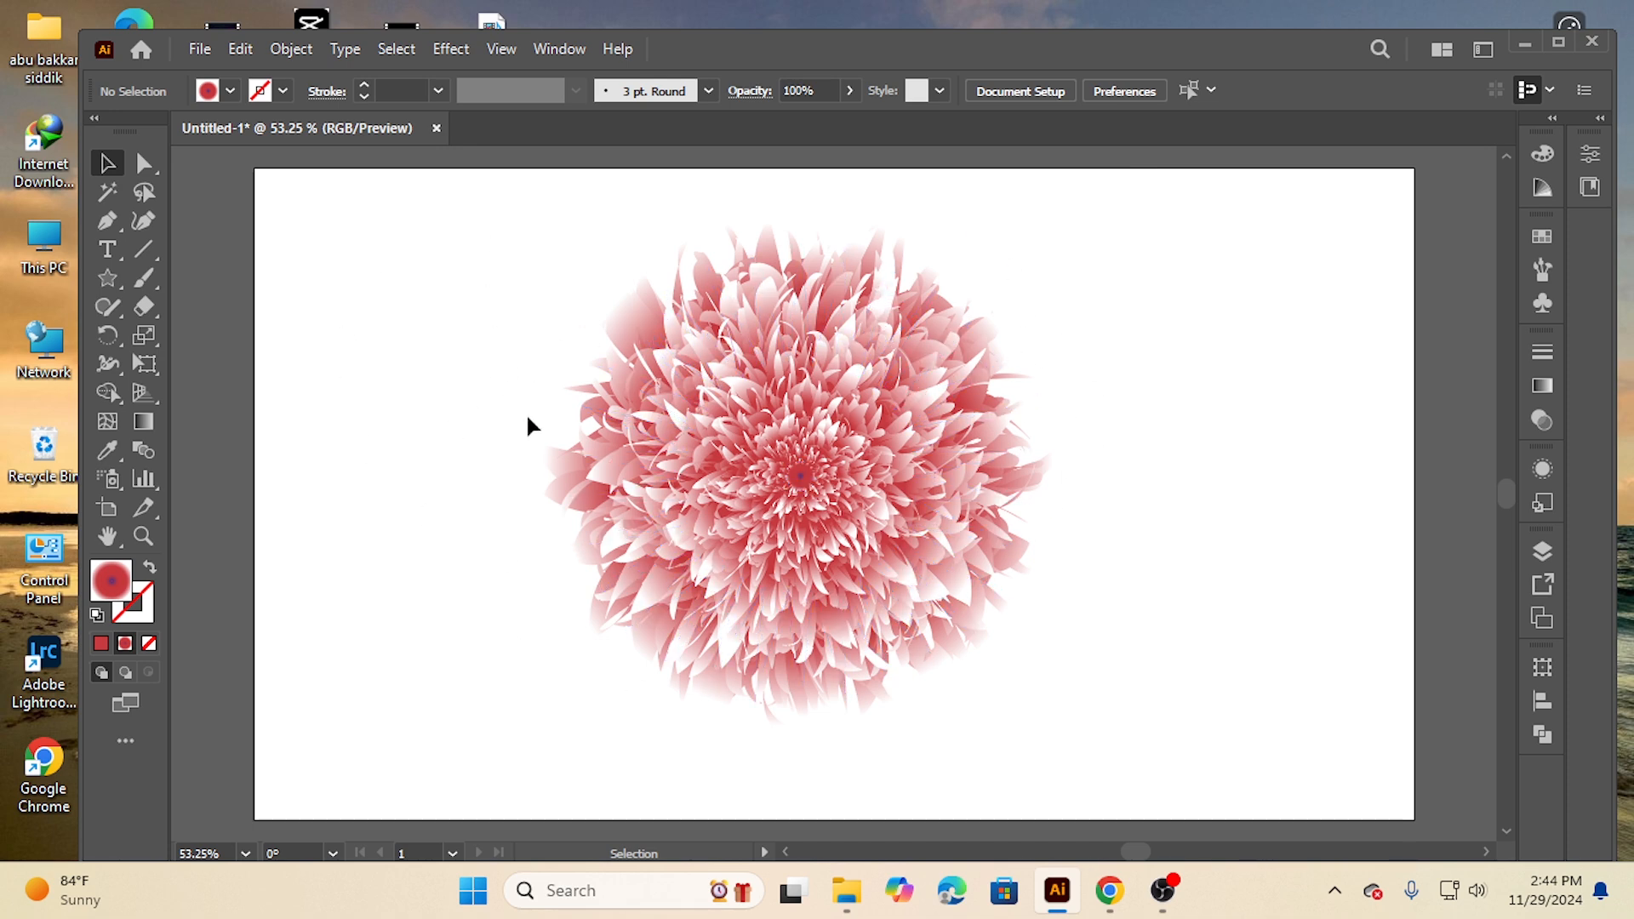
# Close the existing flower document without saving it
pyautogui.moveTo(524, 322); pyautogui.dragTo(1106, 659)
pyautogui.click(436, 129)
pyautogui.click(941, 494)
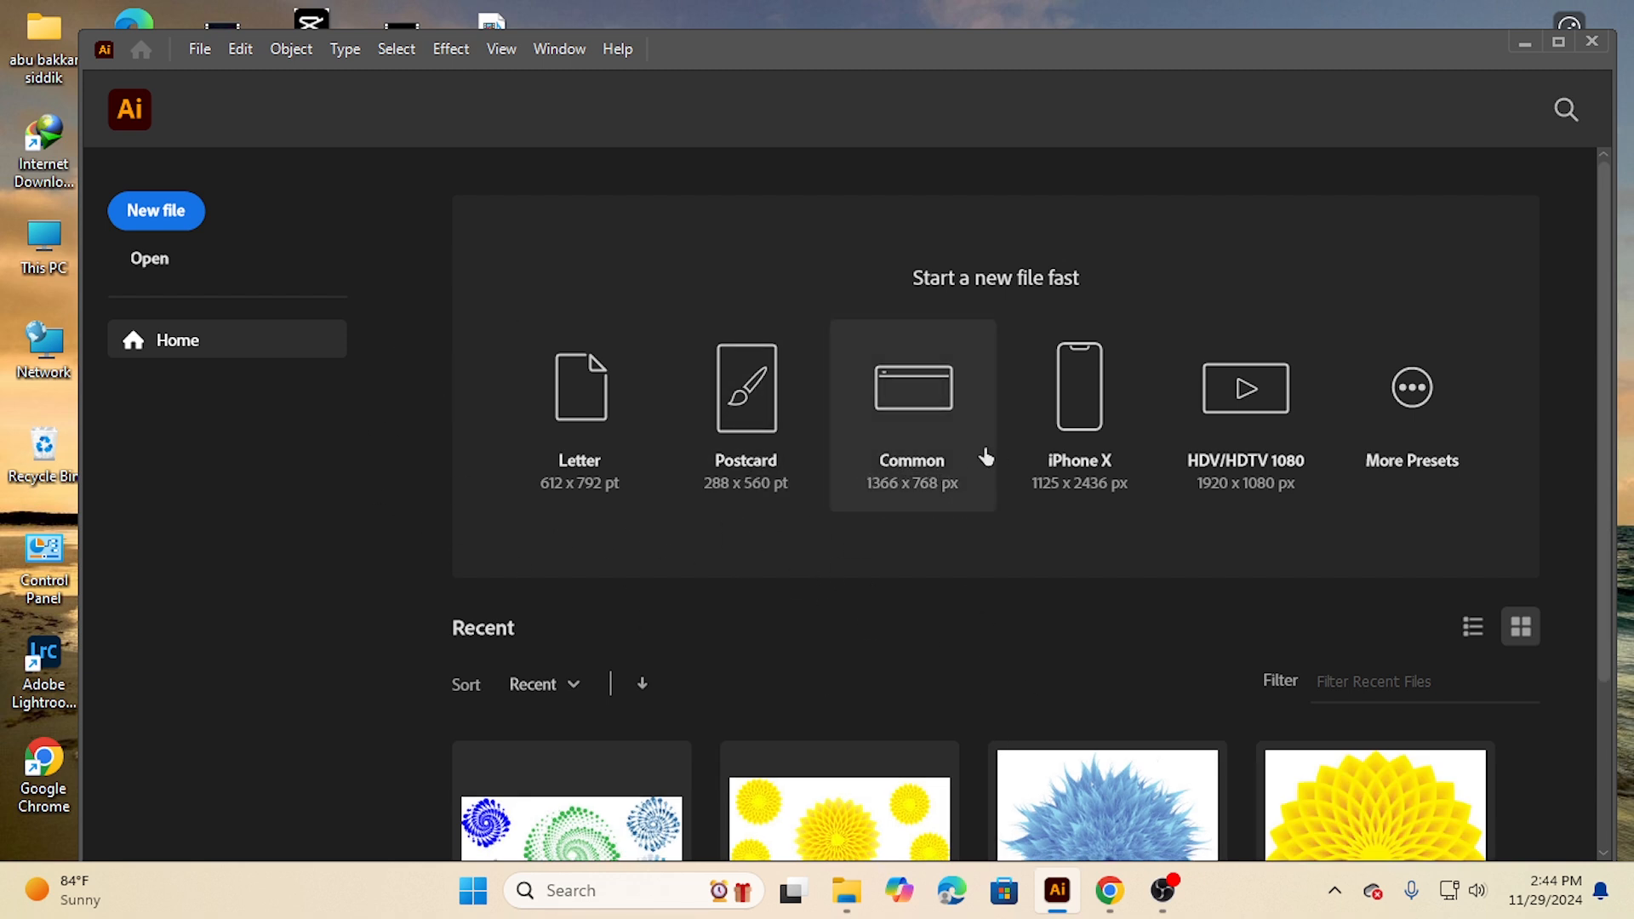
# Create a new document from the Common 1366 x 768 px preset
pyautogui.scroll(-3, 930, 540)
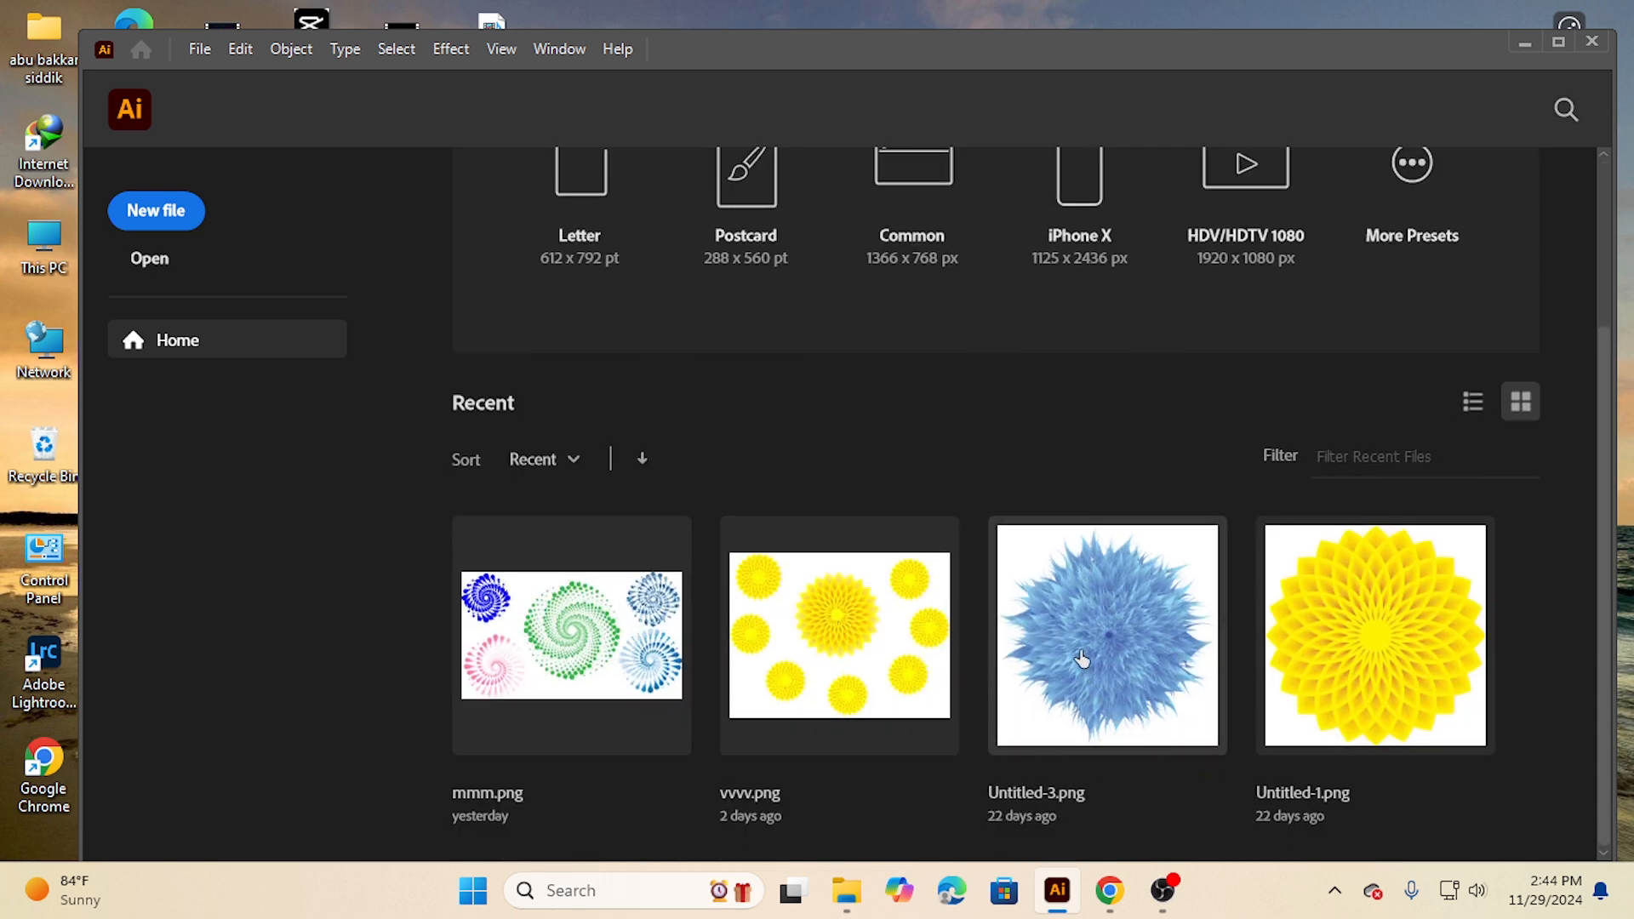
pyautogui.scroll(3, 1076, 655)
pyautogui.scroll(-3, 1064, 661)
pyautogui.scroll(3, 1024, 640)
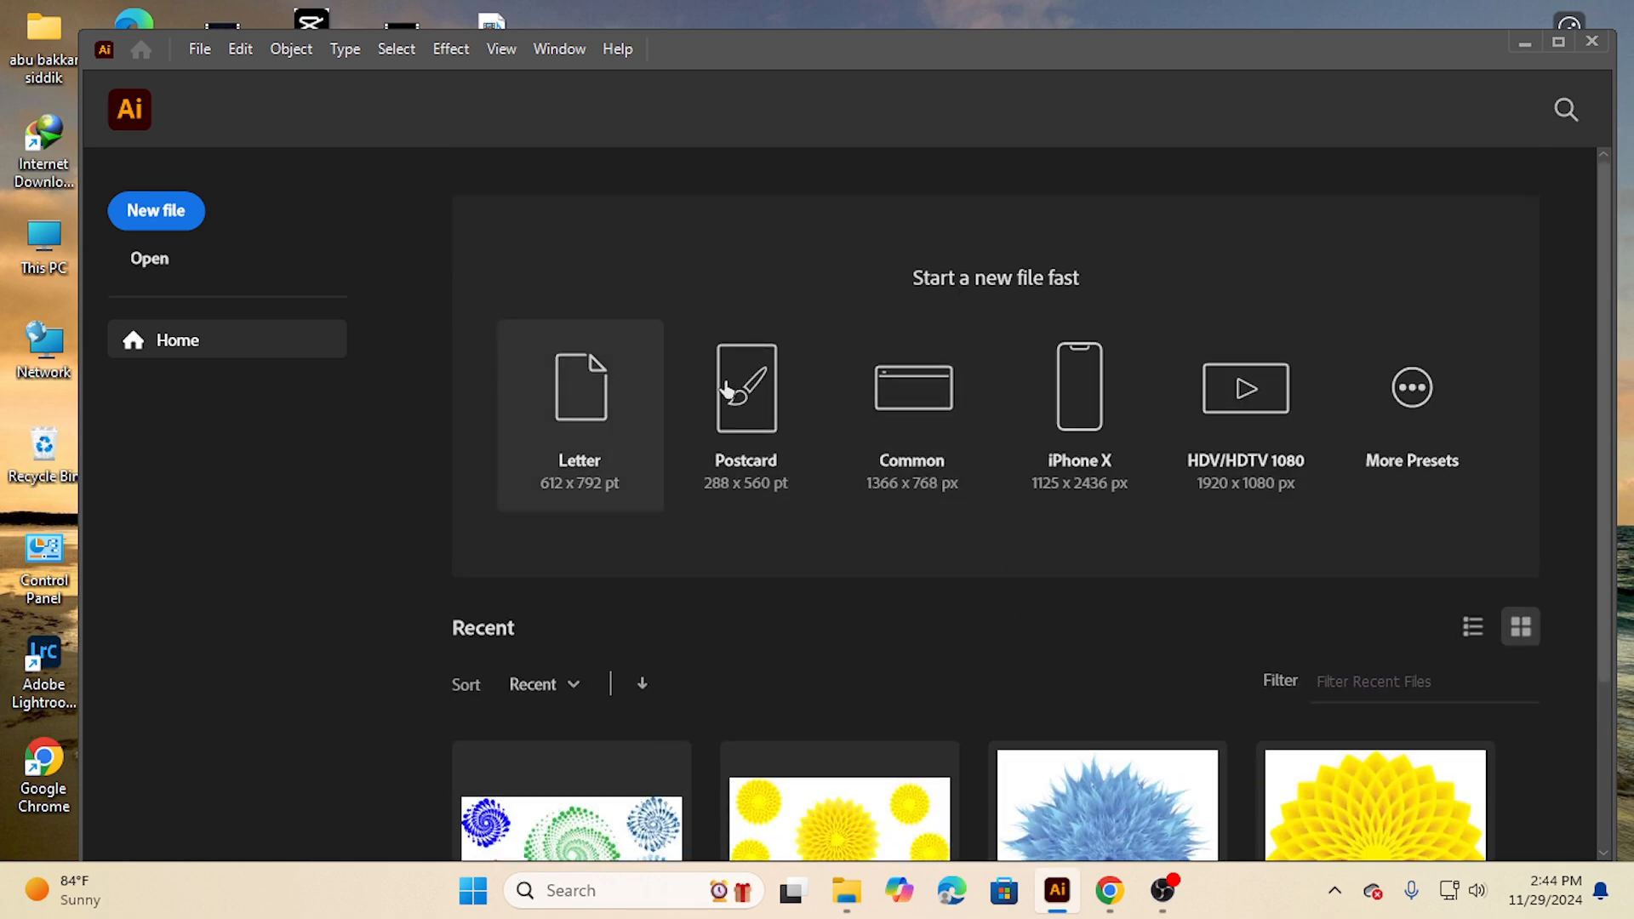
pyautogui.click(917, 468)
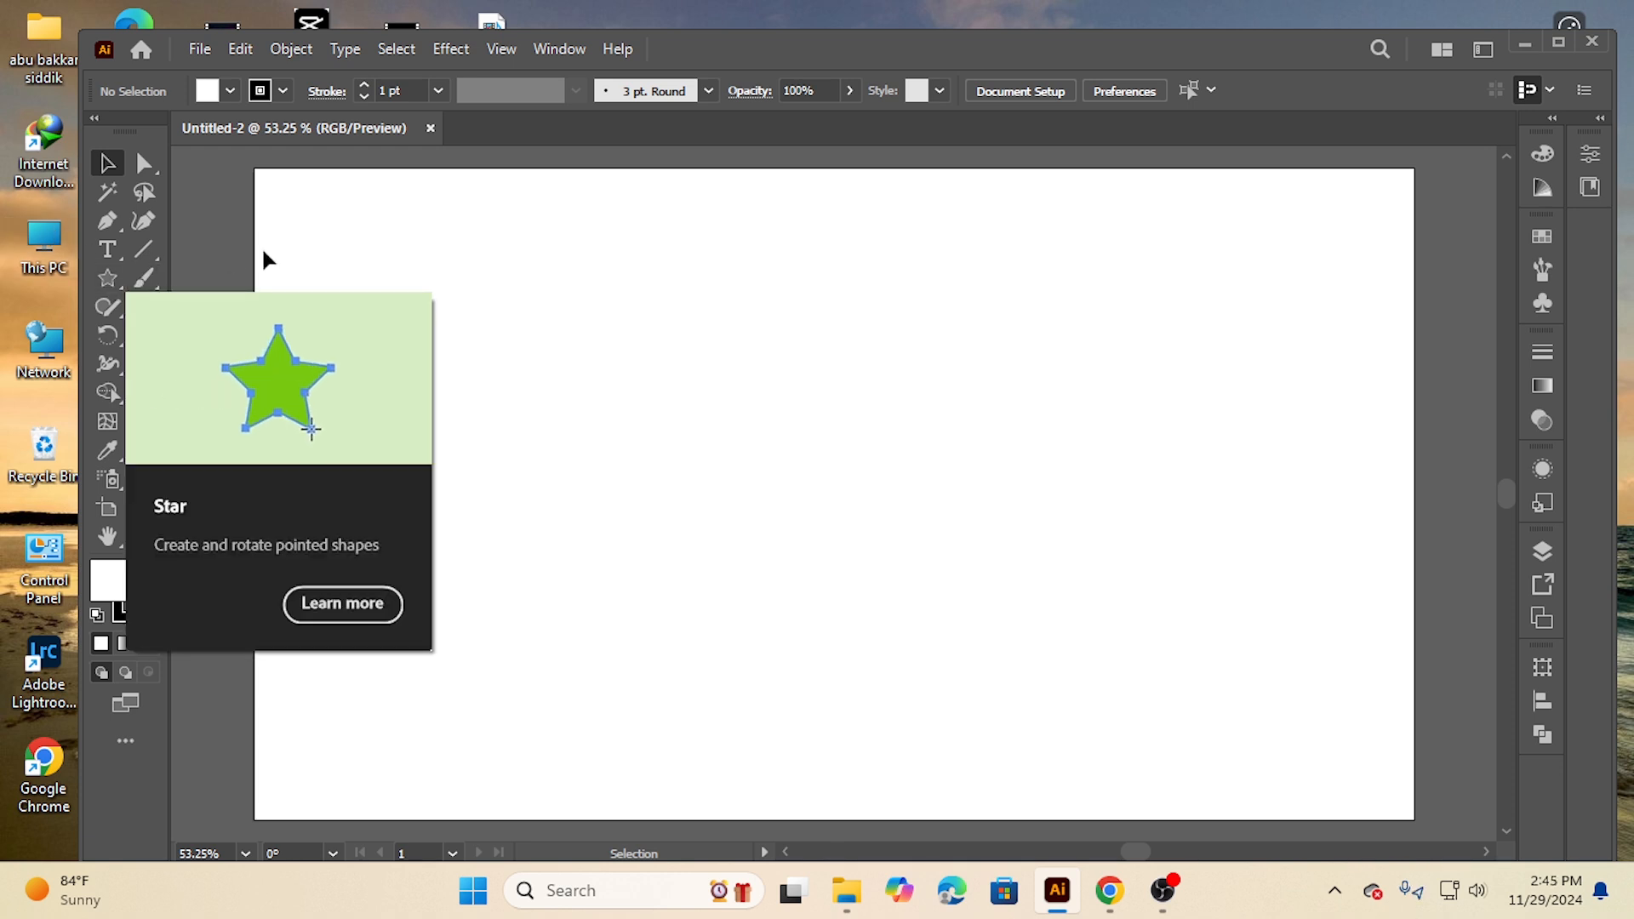
# Draw a 30-point star with radius 1 of 123.5161 px and radius 2 of 61.758 px in the artboard's middle
pyautogui.click(109, 275)
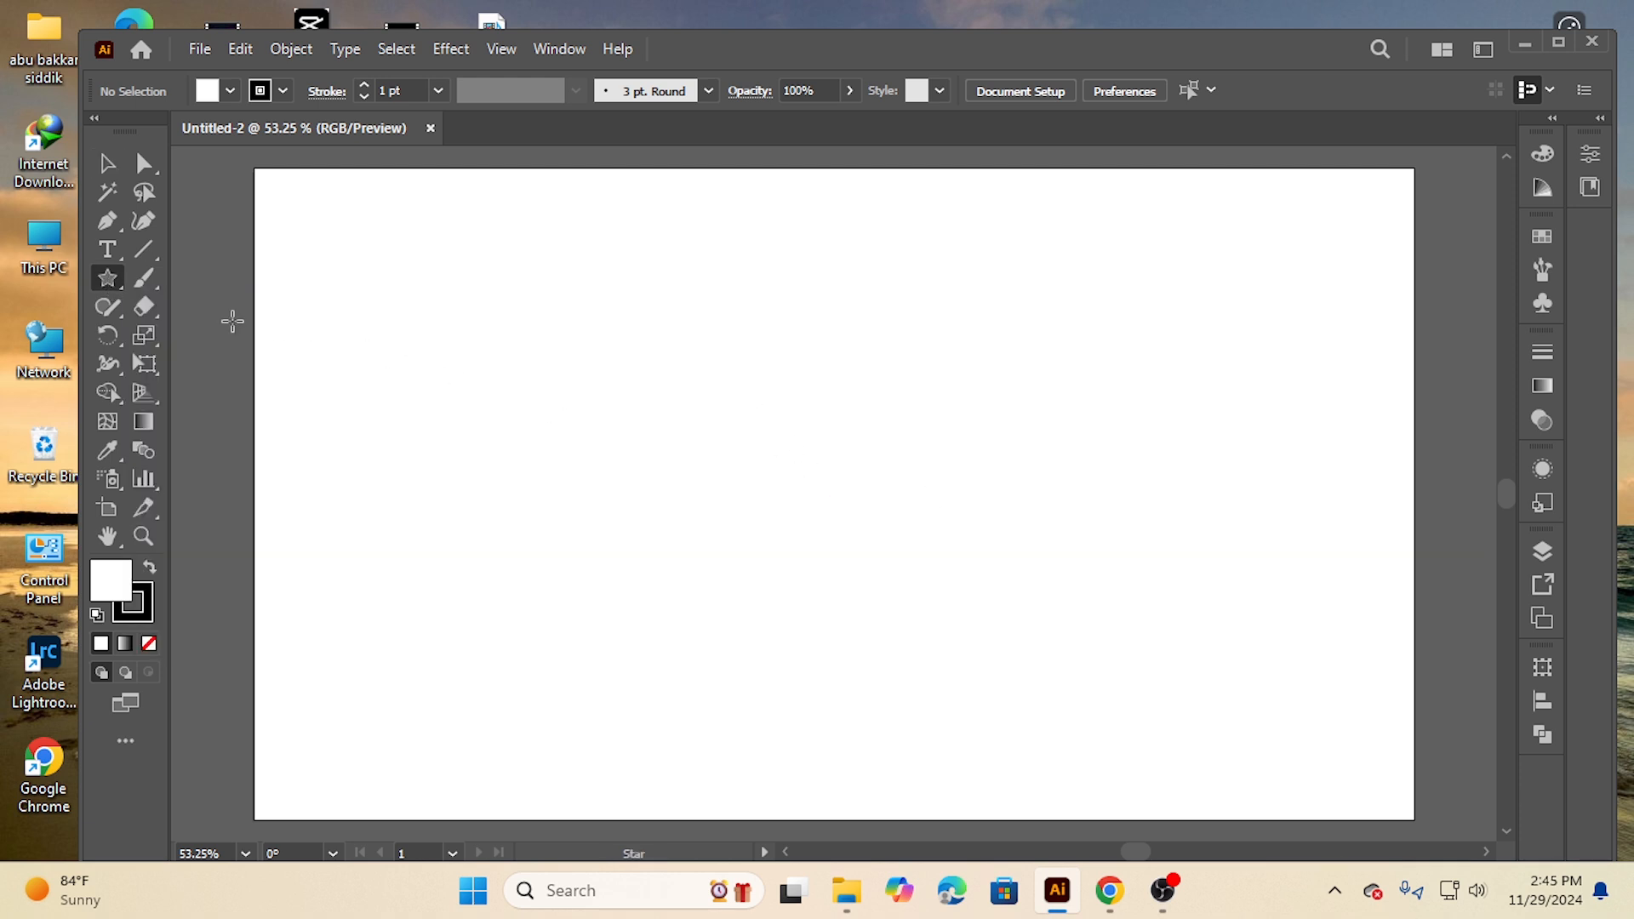
pyautogui.click(800, 438)
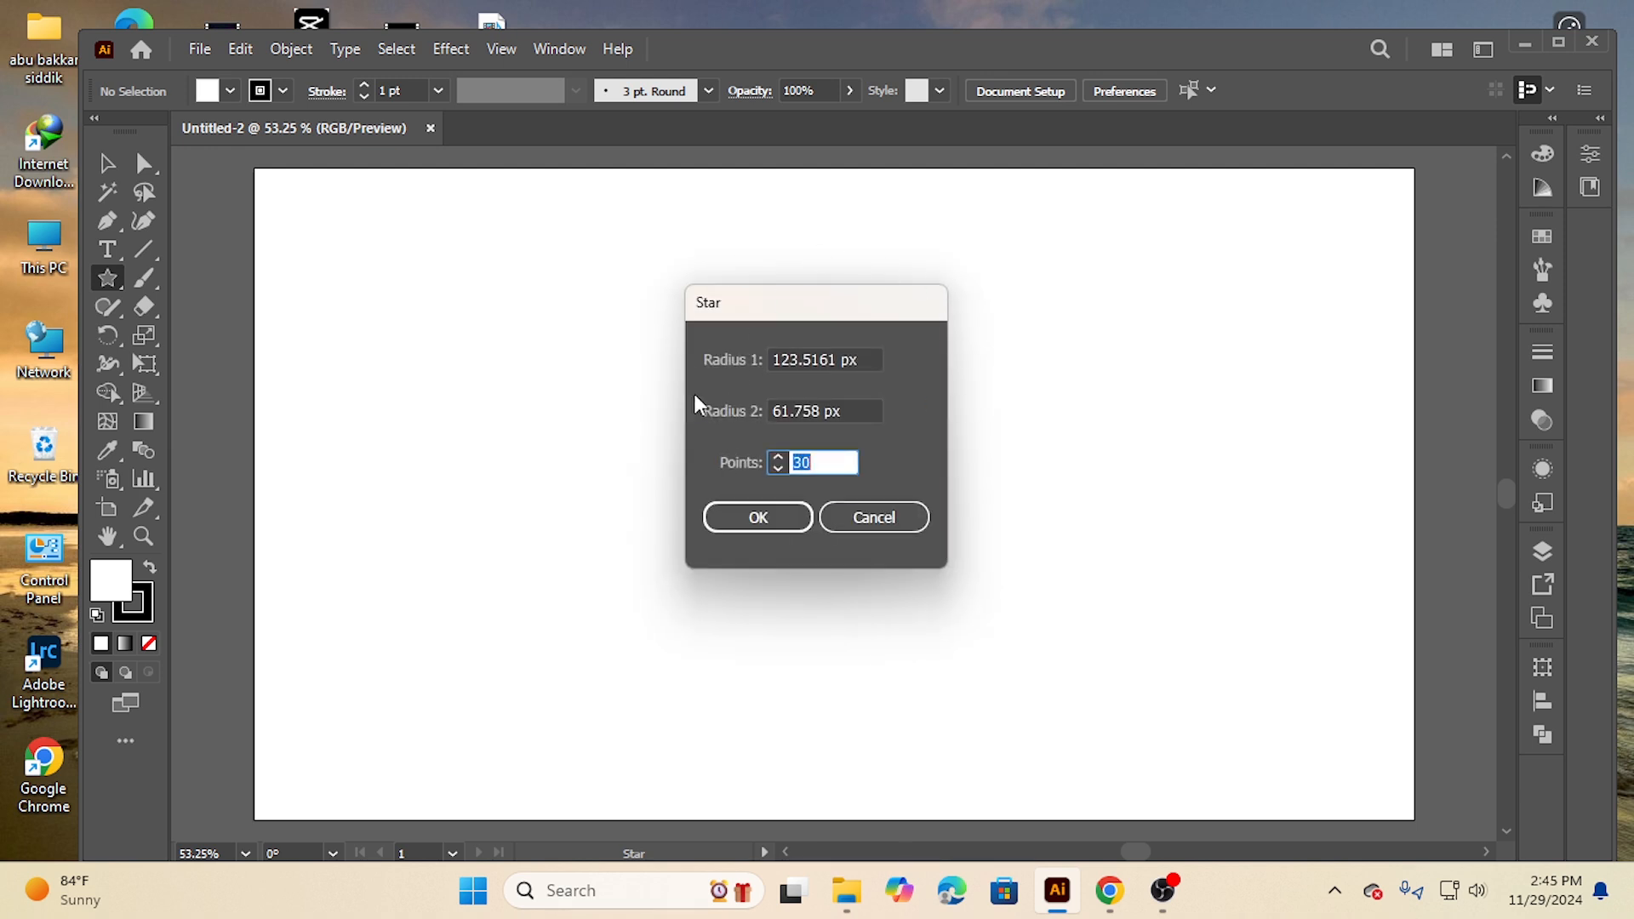
pyautogui.moveTo(823, 464); pyautogui.dragTo(747, 464)
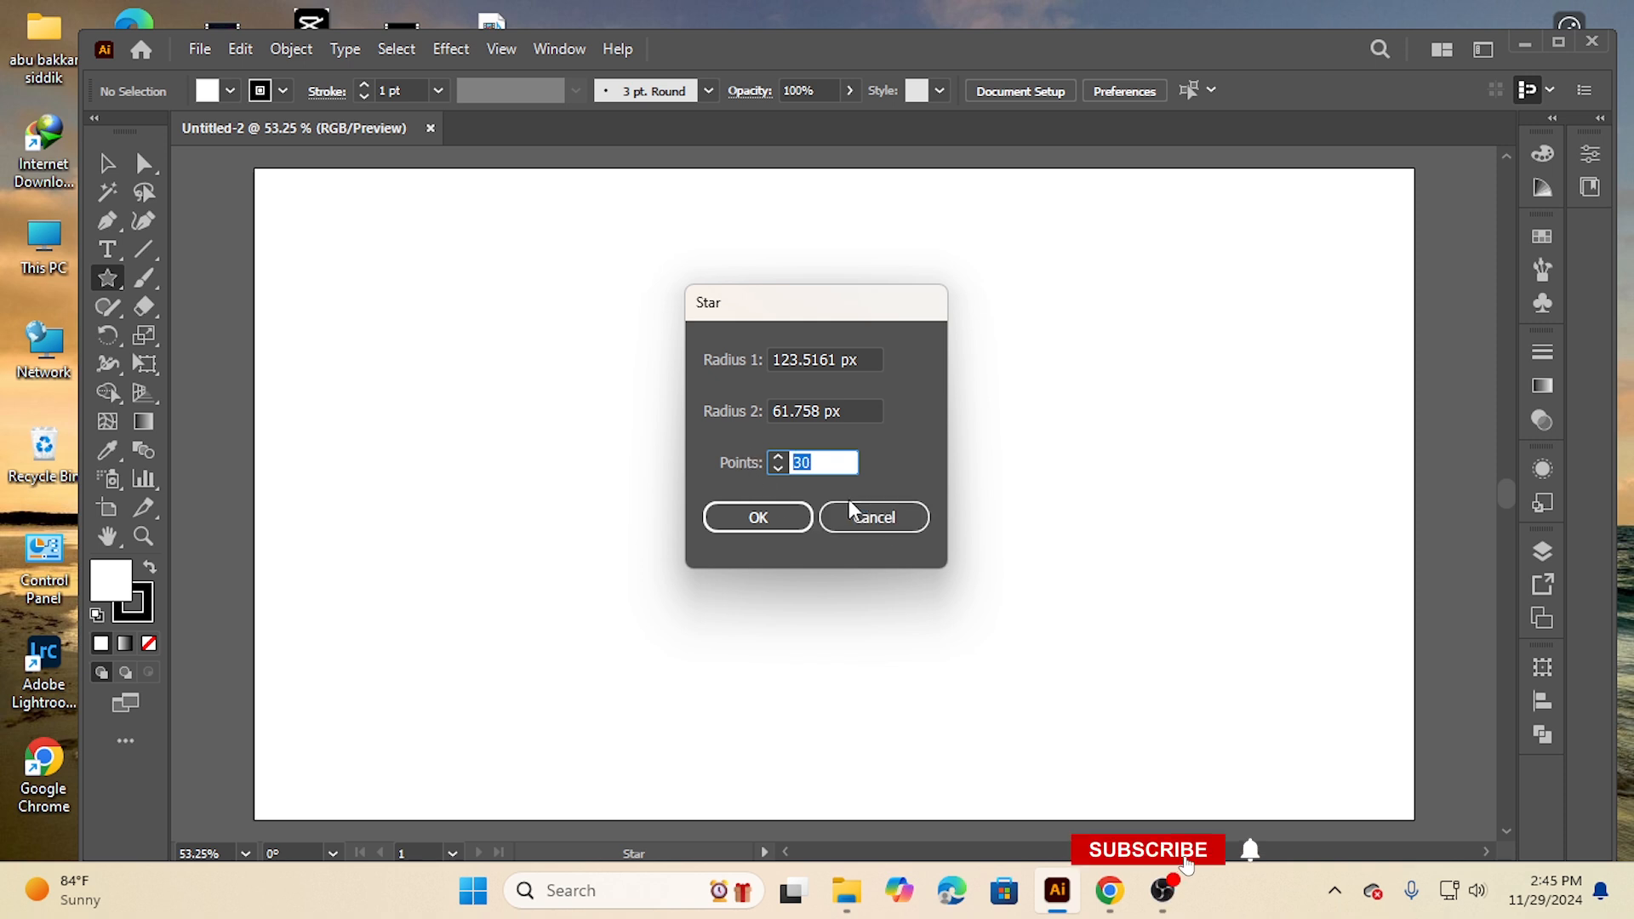
pyautogui.click(822, 460)
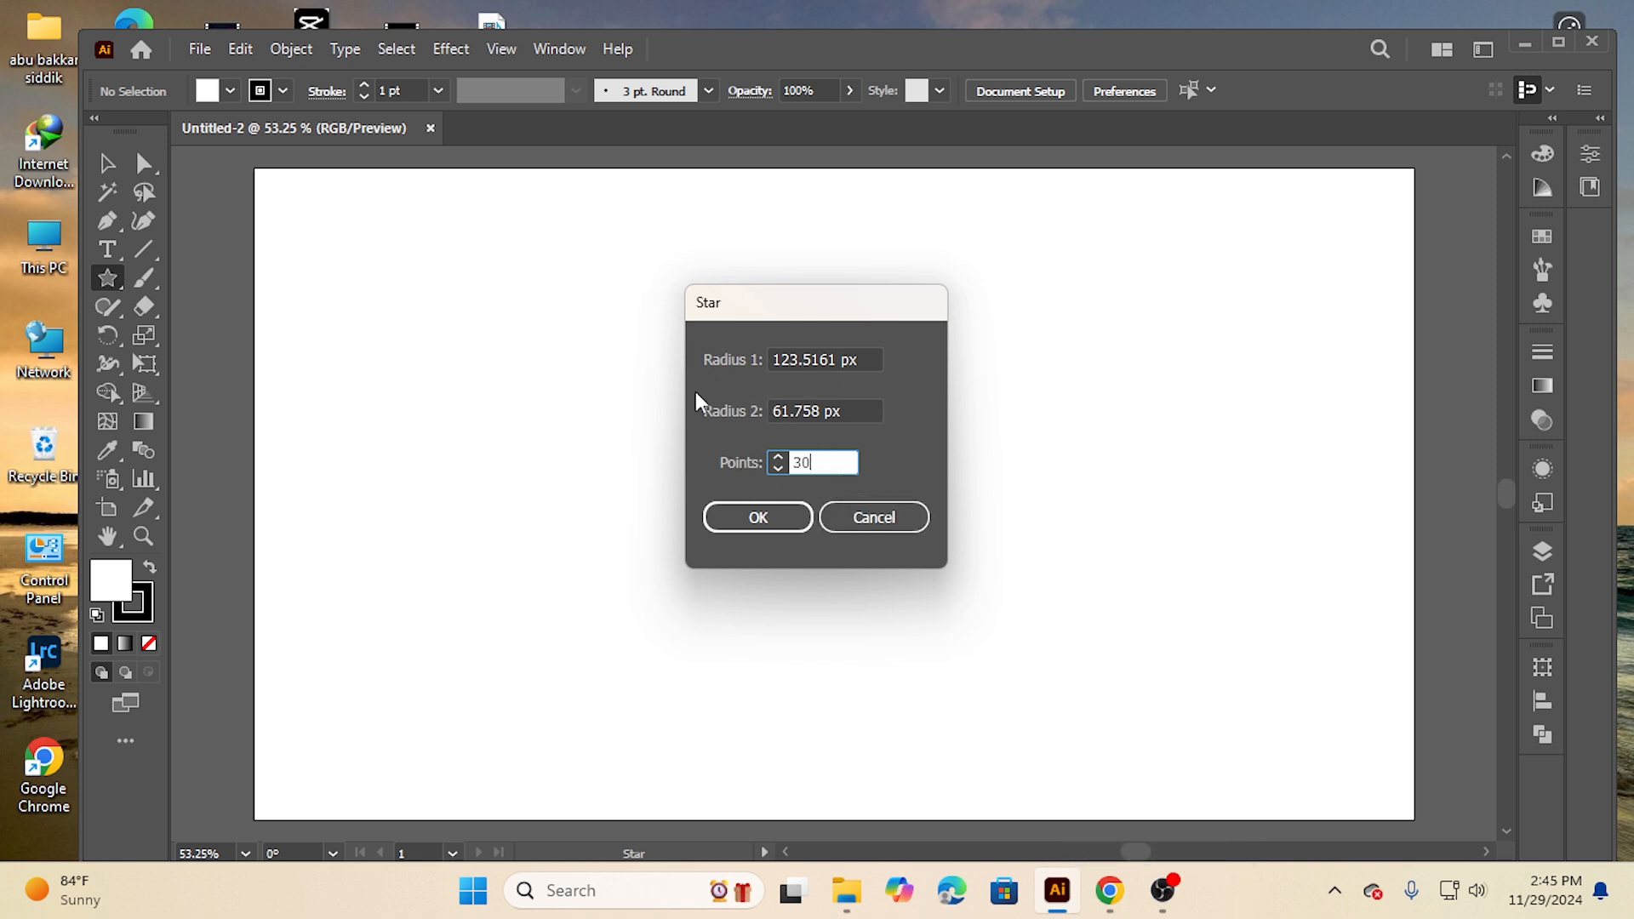
pyautogui.click(757, 519)
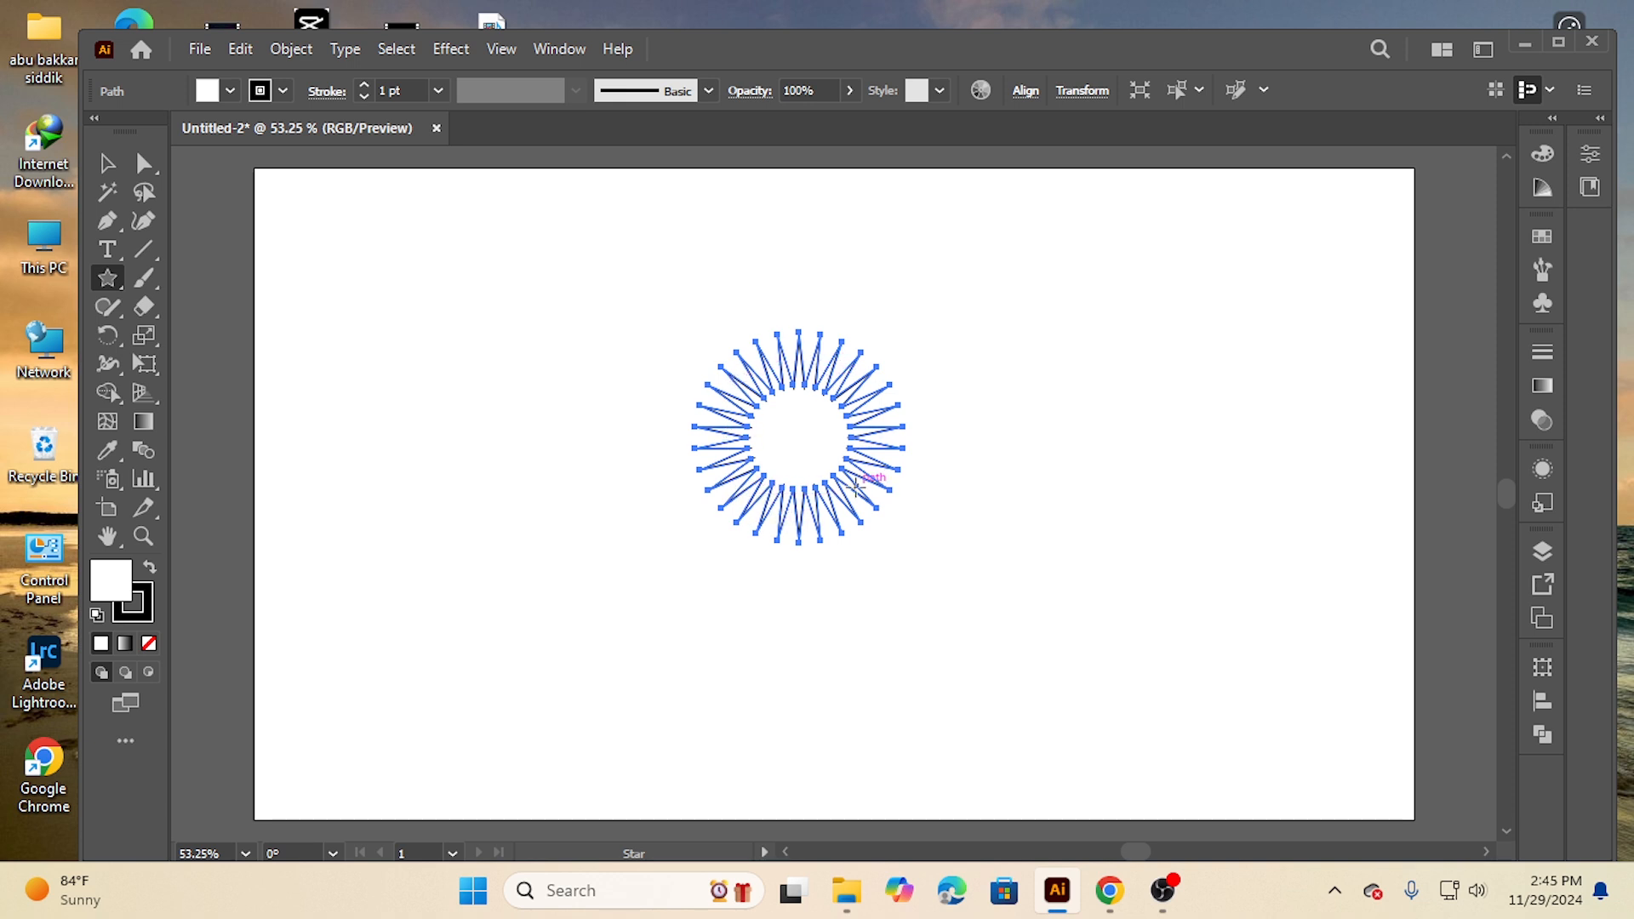
# Enlarge the star from its corner handle to roughly twice its size
pyautogui.click(106, 163)
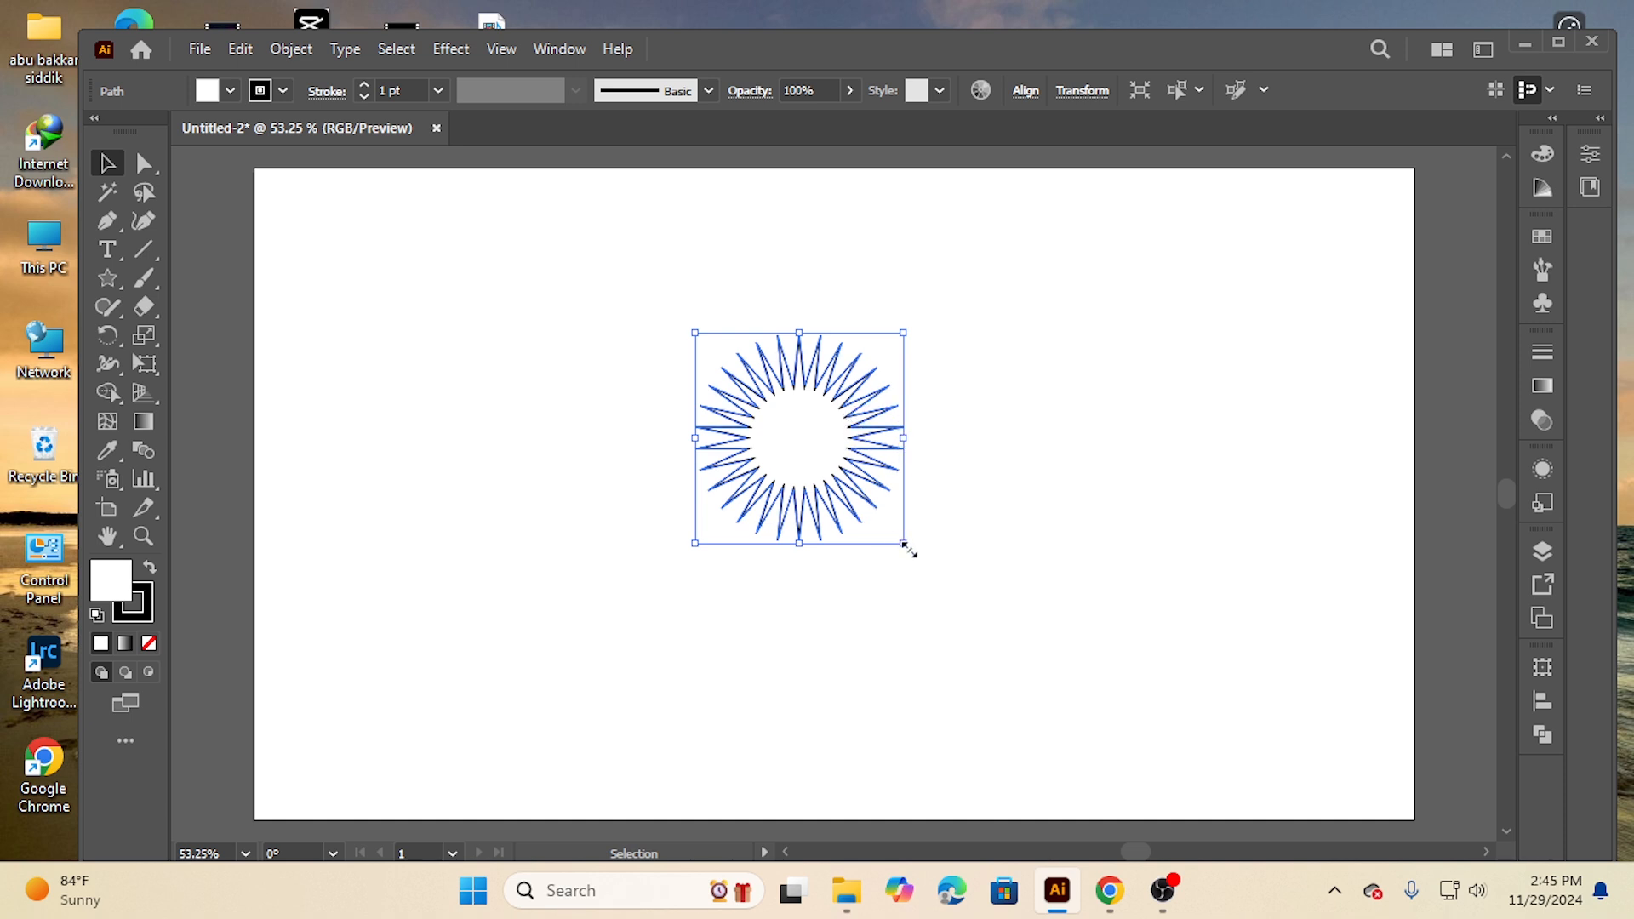
pyautogui.moveTo(904, 543); pyautogui.dragTo(1101, 675)
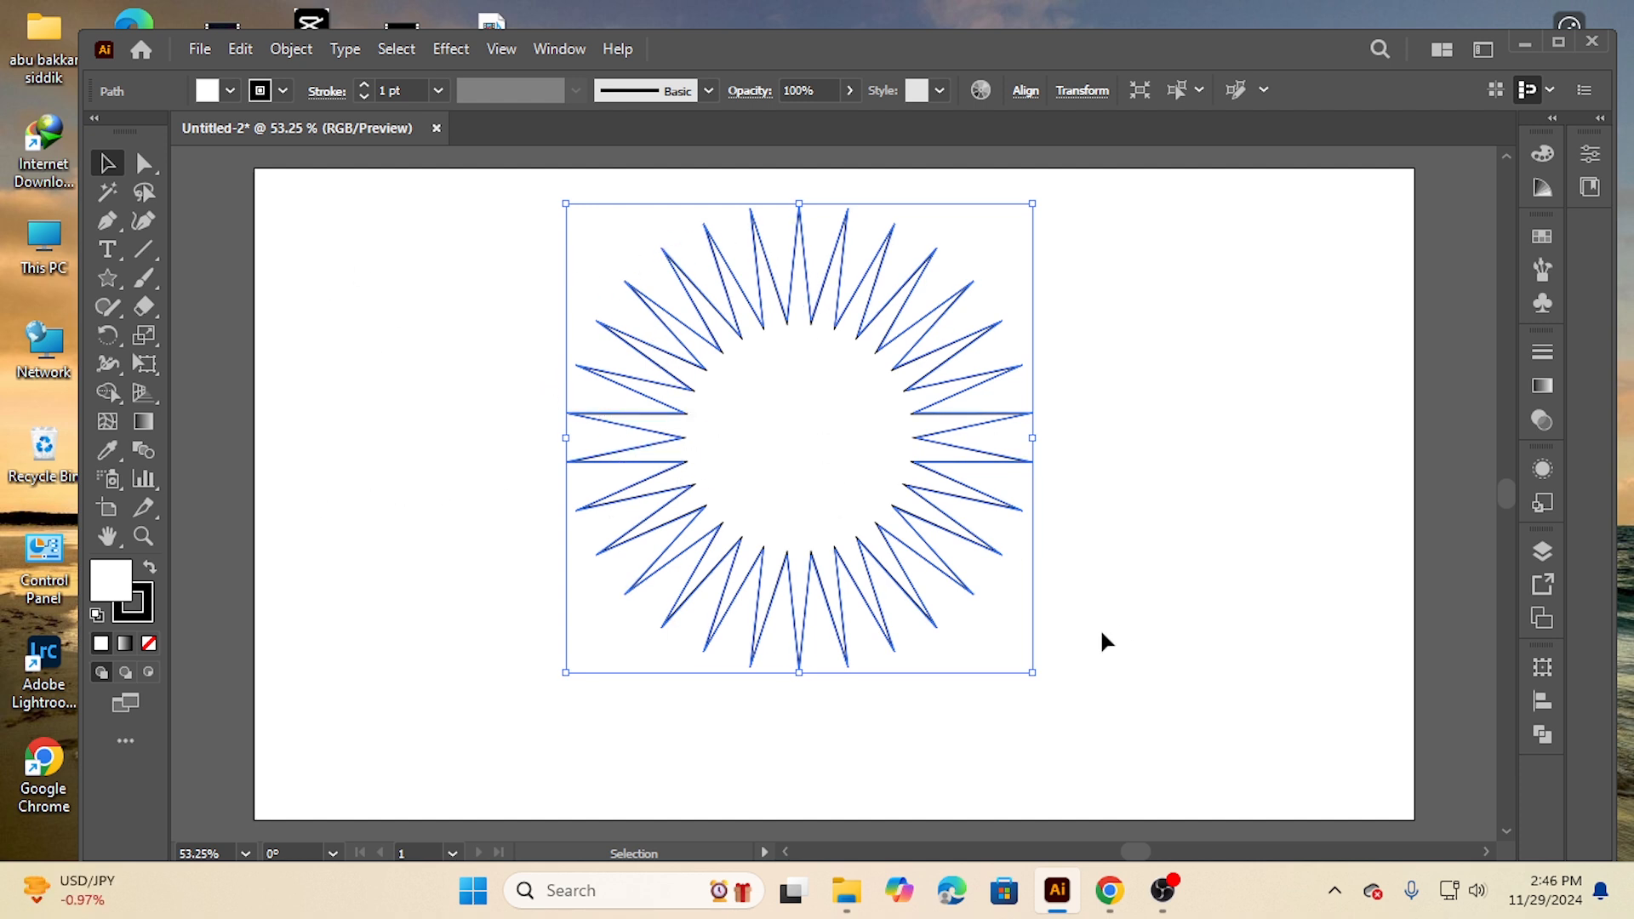
# Fill the star with a gradient and switch the gradient type to radial
pyautogui.click(1544, 386)
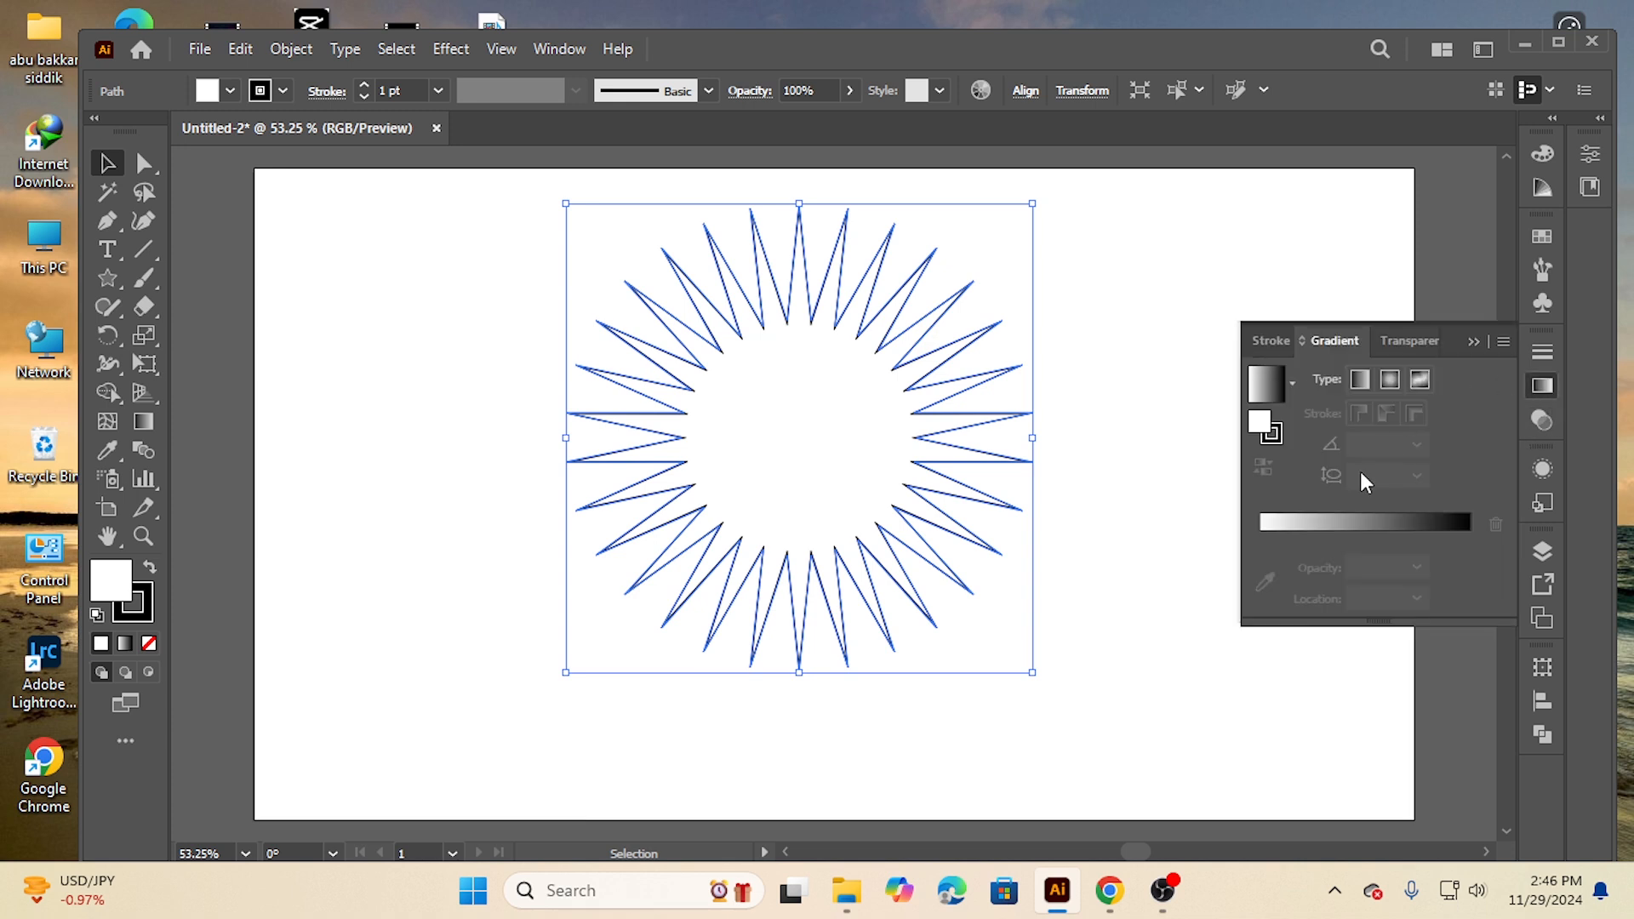
pyautogui.click(1357, 521)
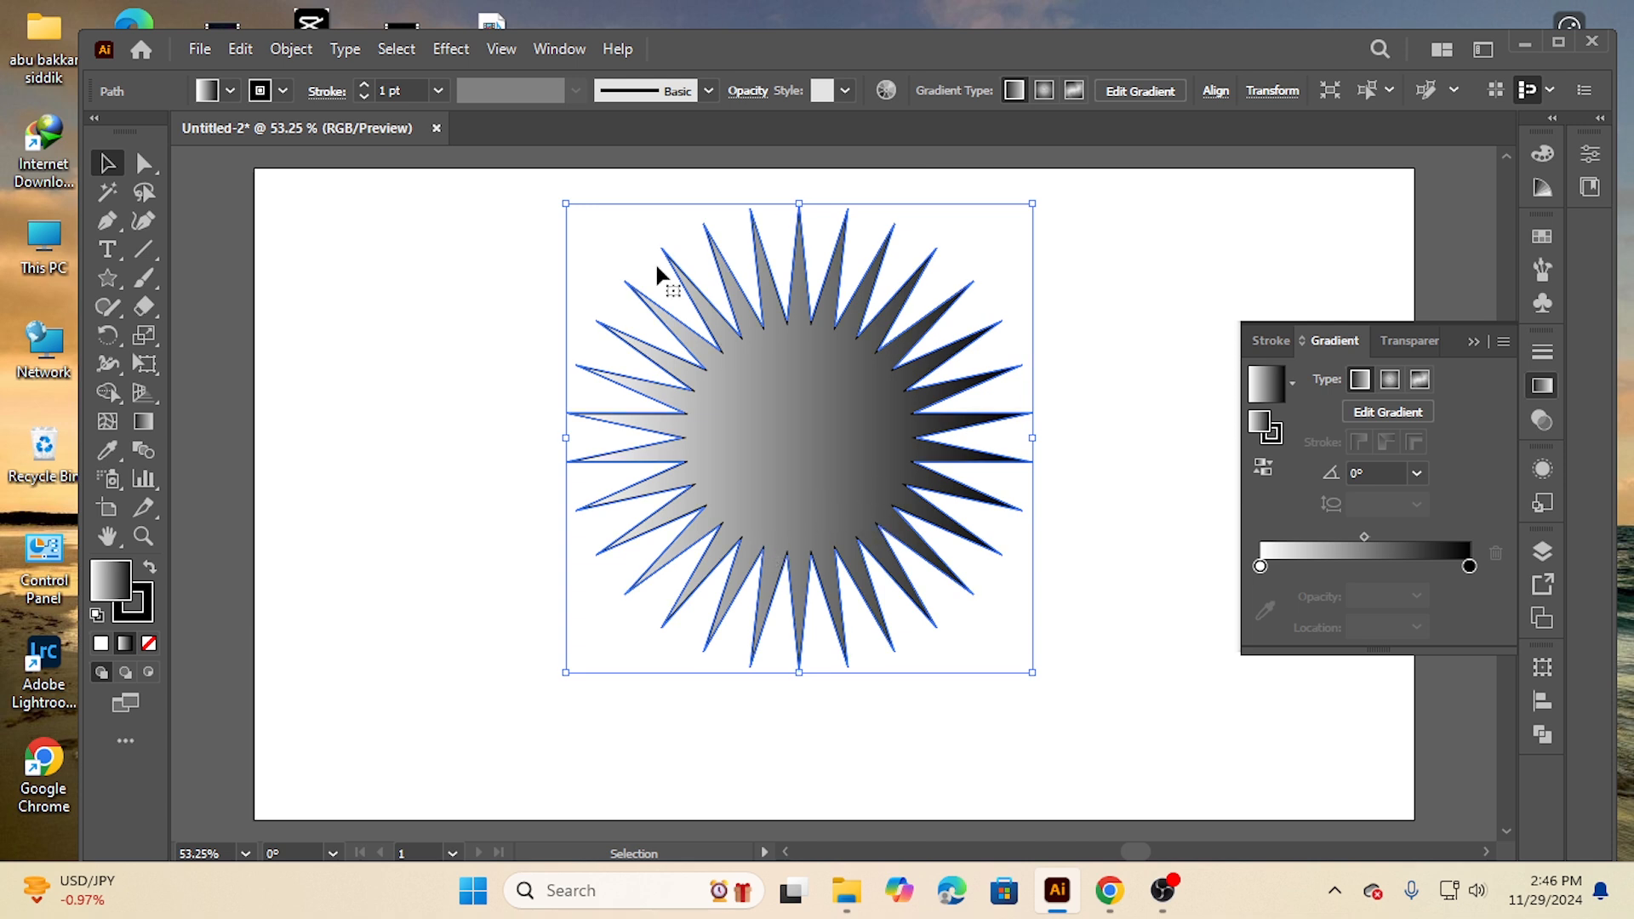
pyautogui.click(1389, 381)
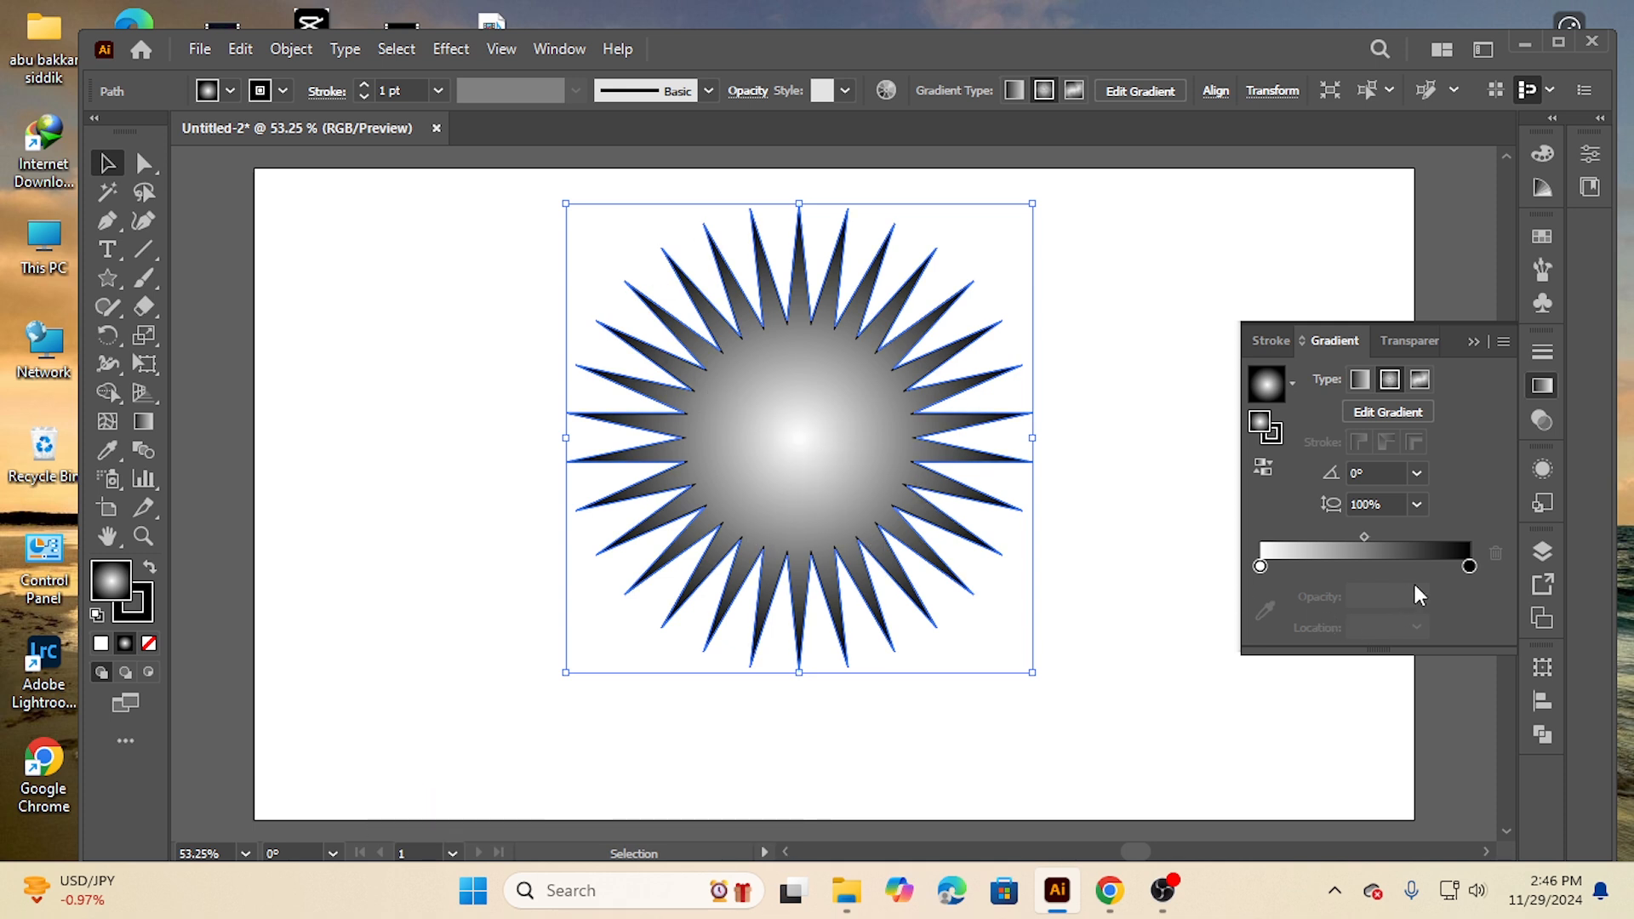
# Rearrange the gradient stops so black sits at the start and white near 91% location
pyautogui.moveTo(1469, 568)
pyautogui.mouseDown()
pyautogui.moveTo(1263, 565)
pyautogui.moveTo(1457, 572)
pyautogui.mouseUp()
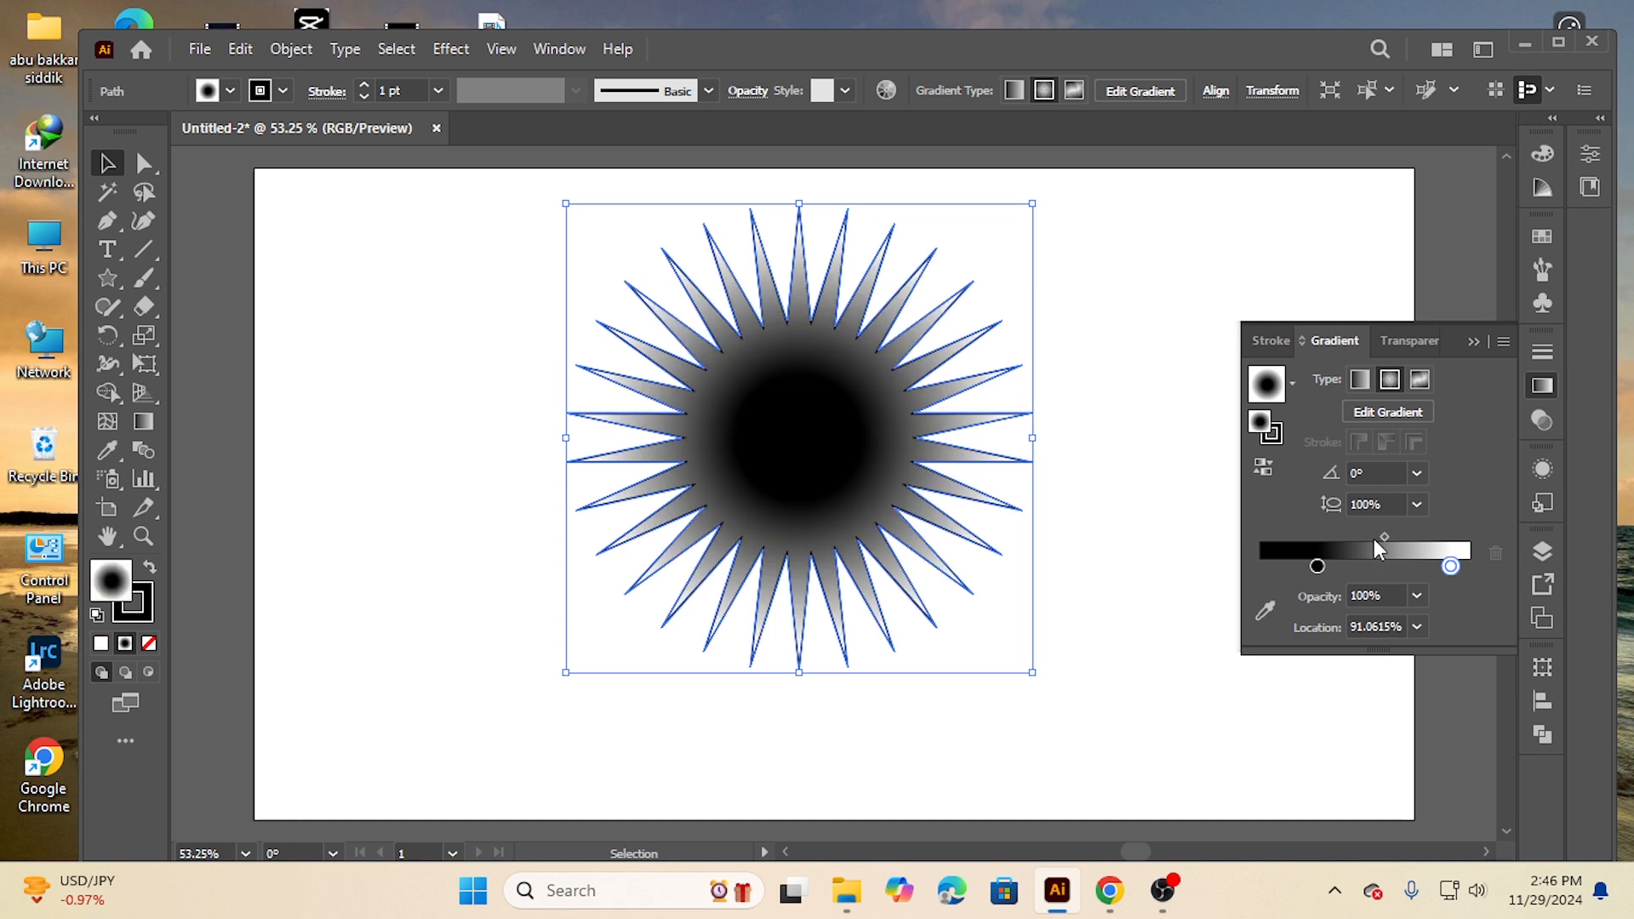
pyautogui.moveTo(1317, 567); pyautogui.dragTo(1263, 568)
pyautogui.moveTo(1359, 536)
pyautogui.mouseDown()
pyautogui.moveTo(1428, 536)
pyautogui.moveTo(1360, 534)
pyautogui.mouseUp()
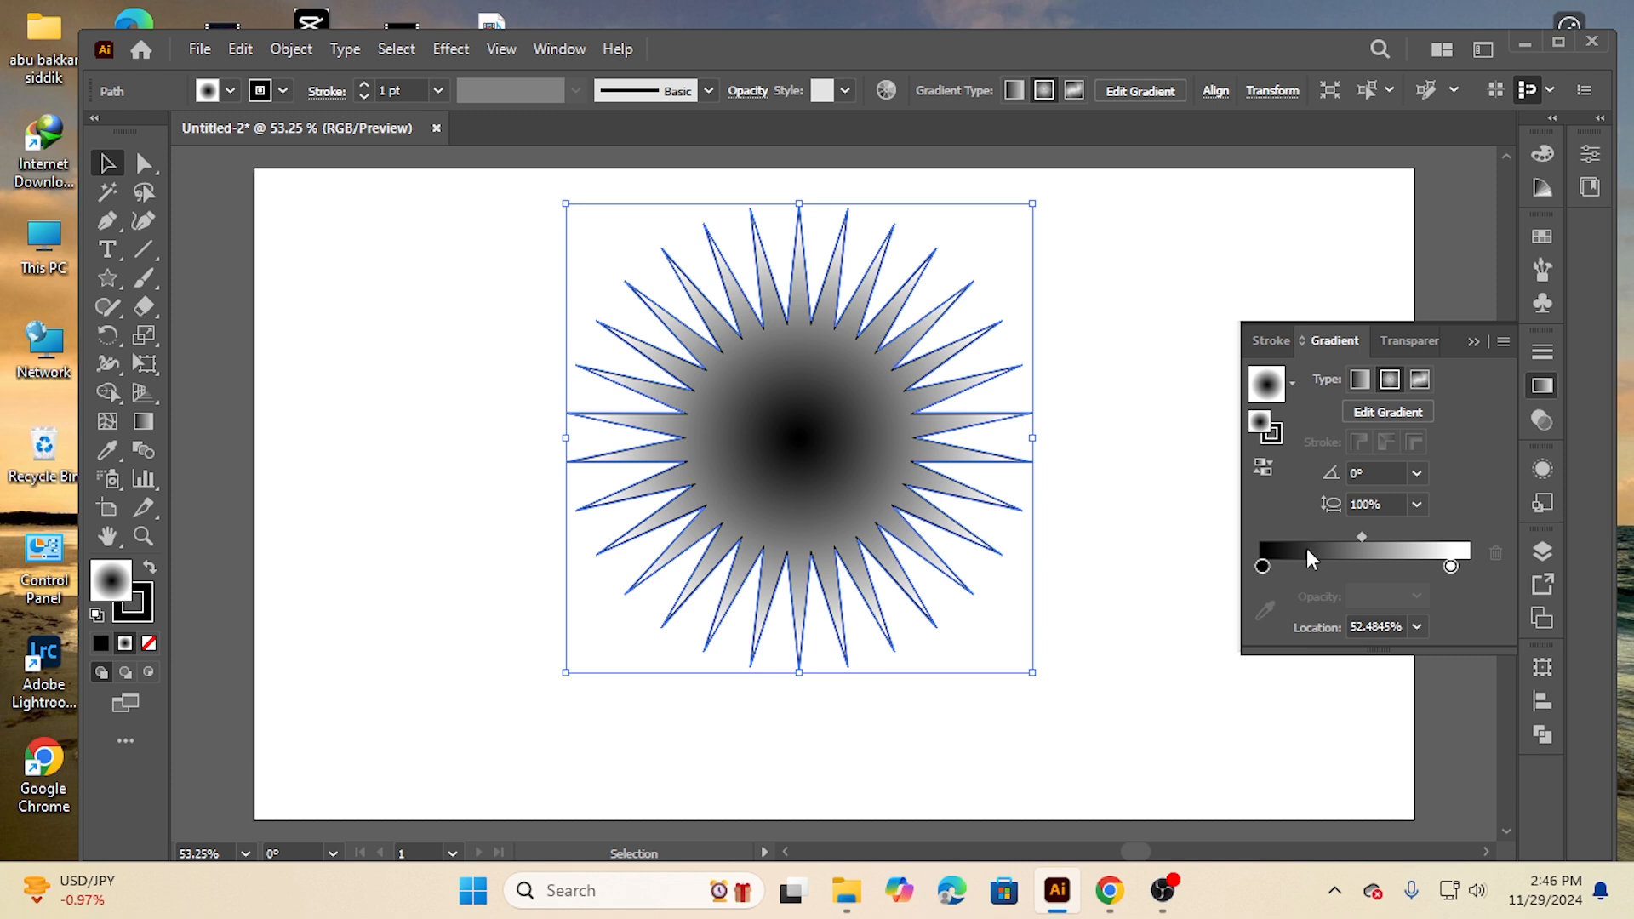
# Set the first gradient stop's color to a red swatch
pyautogui.click(1264, 567)
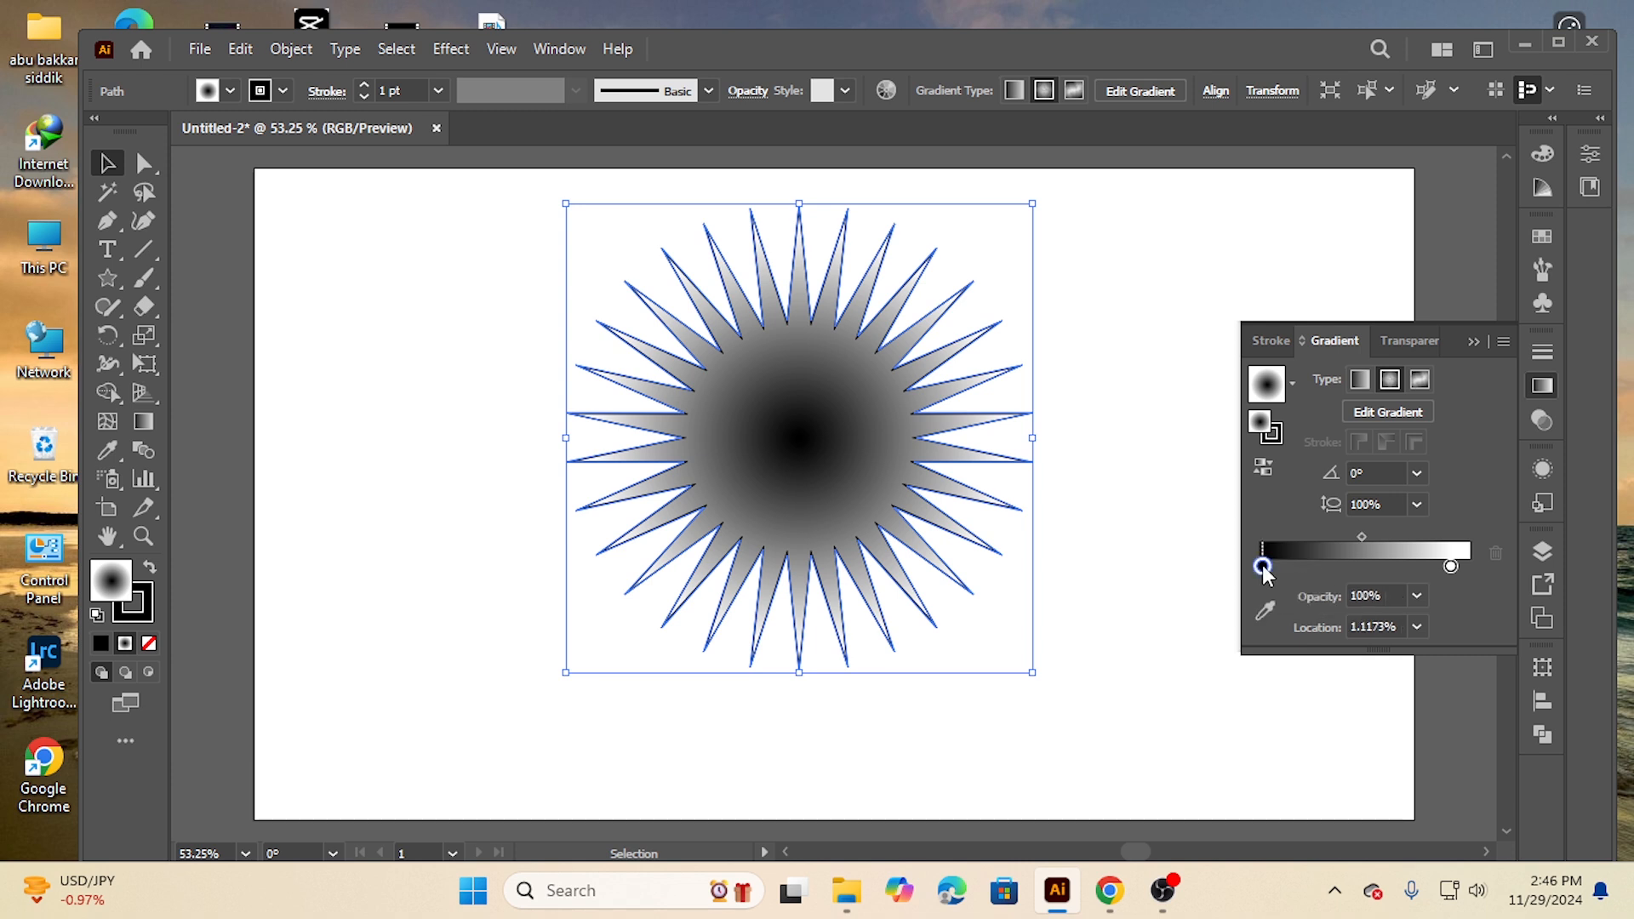
pyautogui.doubleClick(1263, 567)
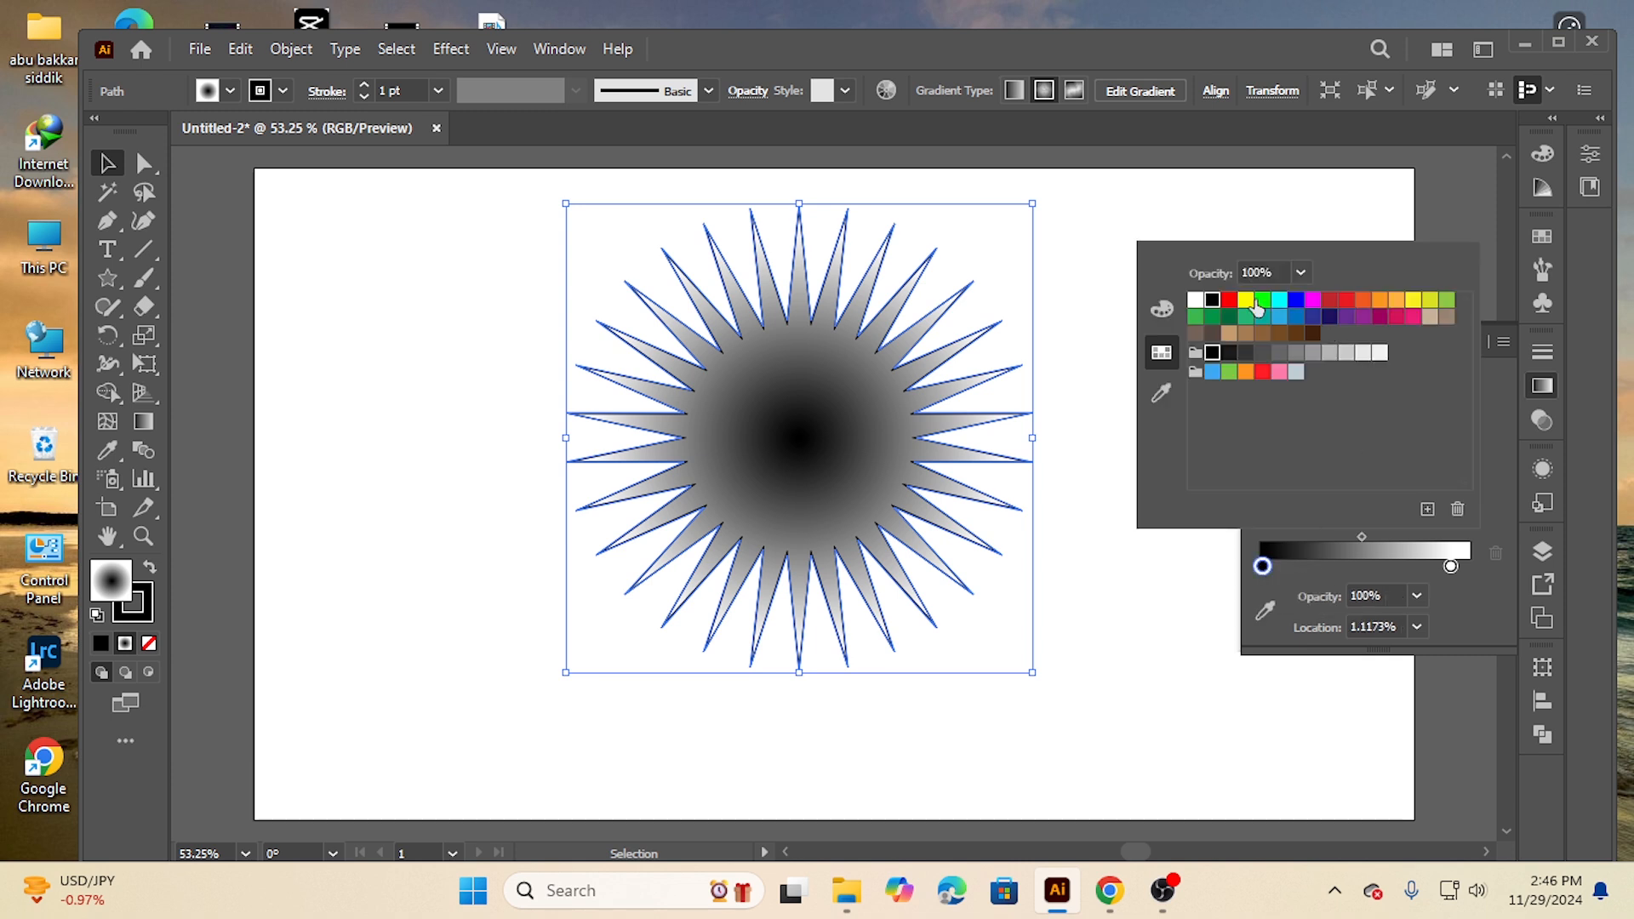
pyautogui.click(1331, 301)
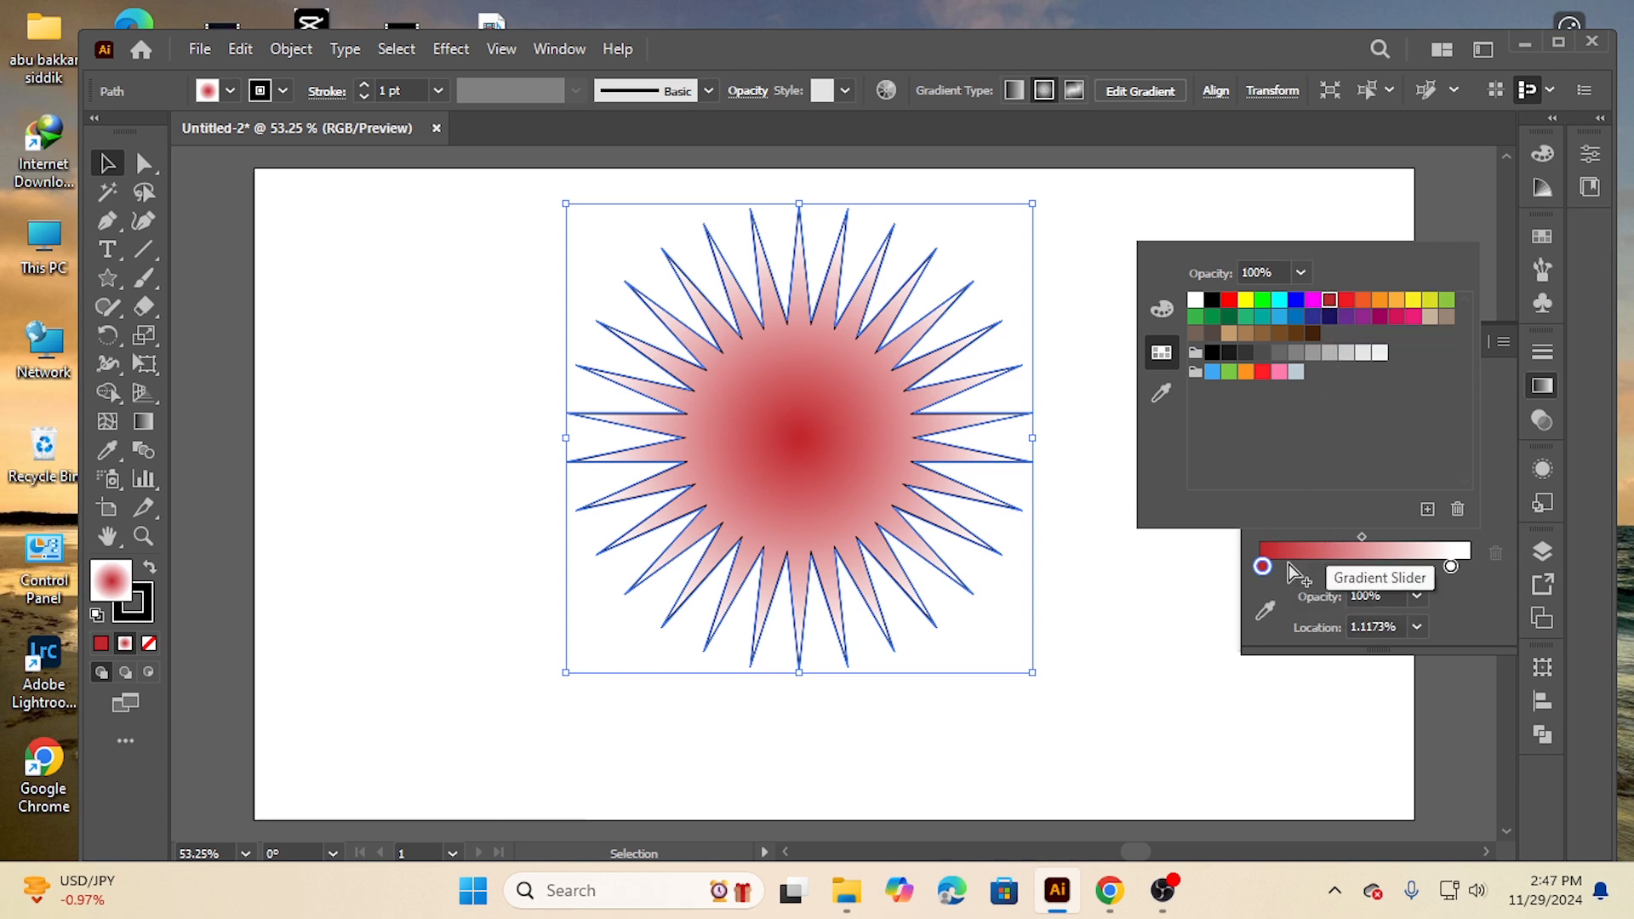
pyautogui.click(1262, 568)
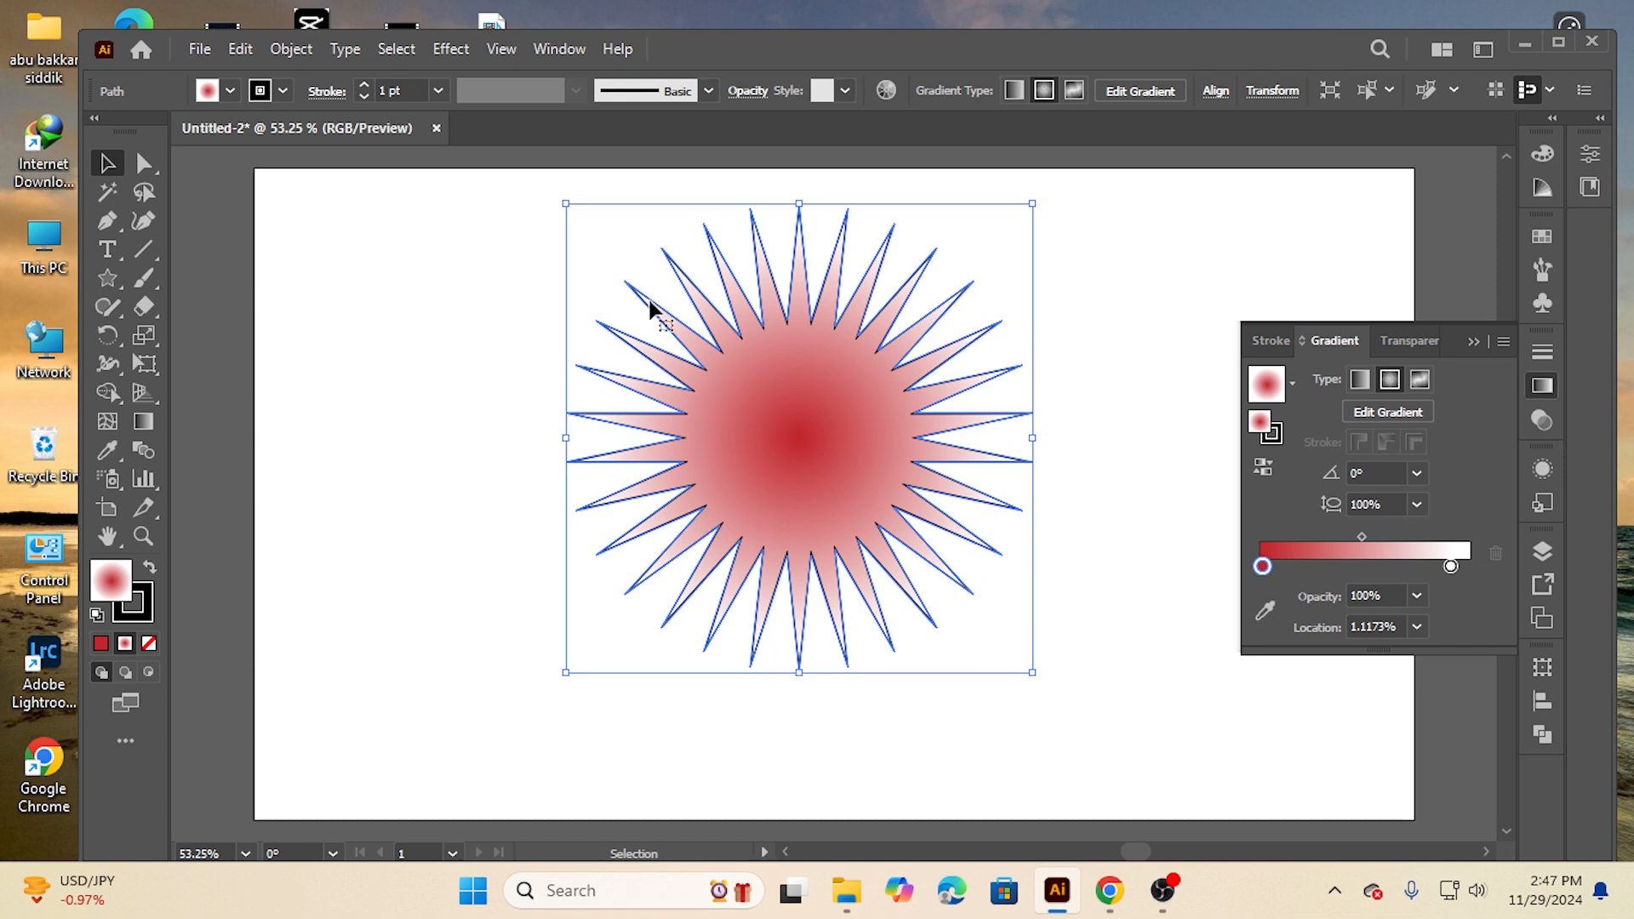
# Add a second red stop at about 39% and set the first stop to a dark blue swatch
pyautogui.moveTo(1265, 566); pyautogui.dragTo(1406, 539)
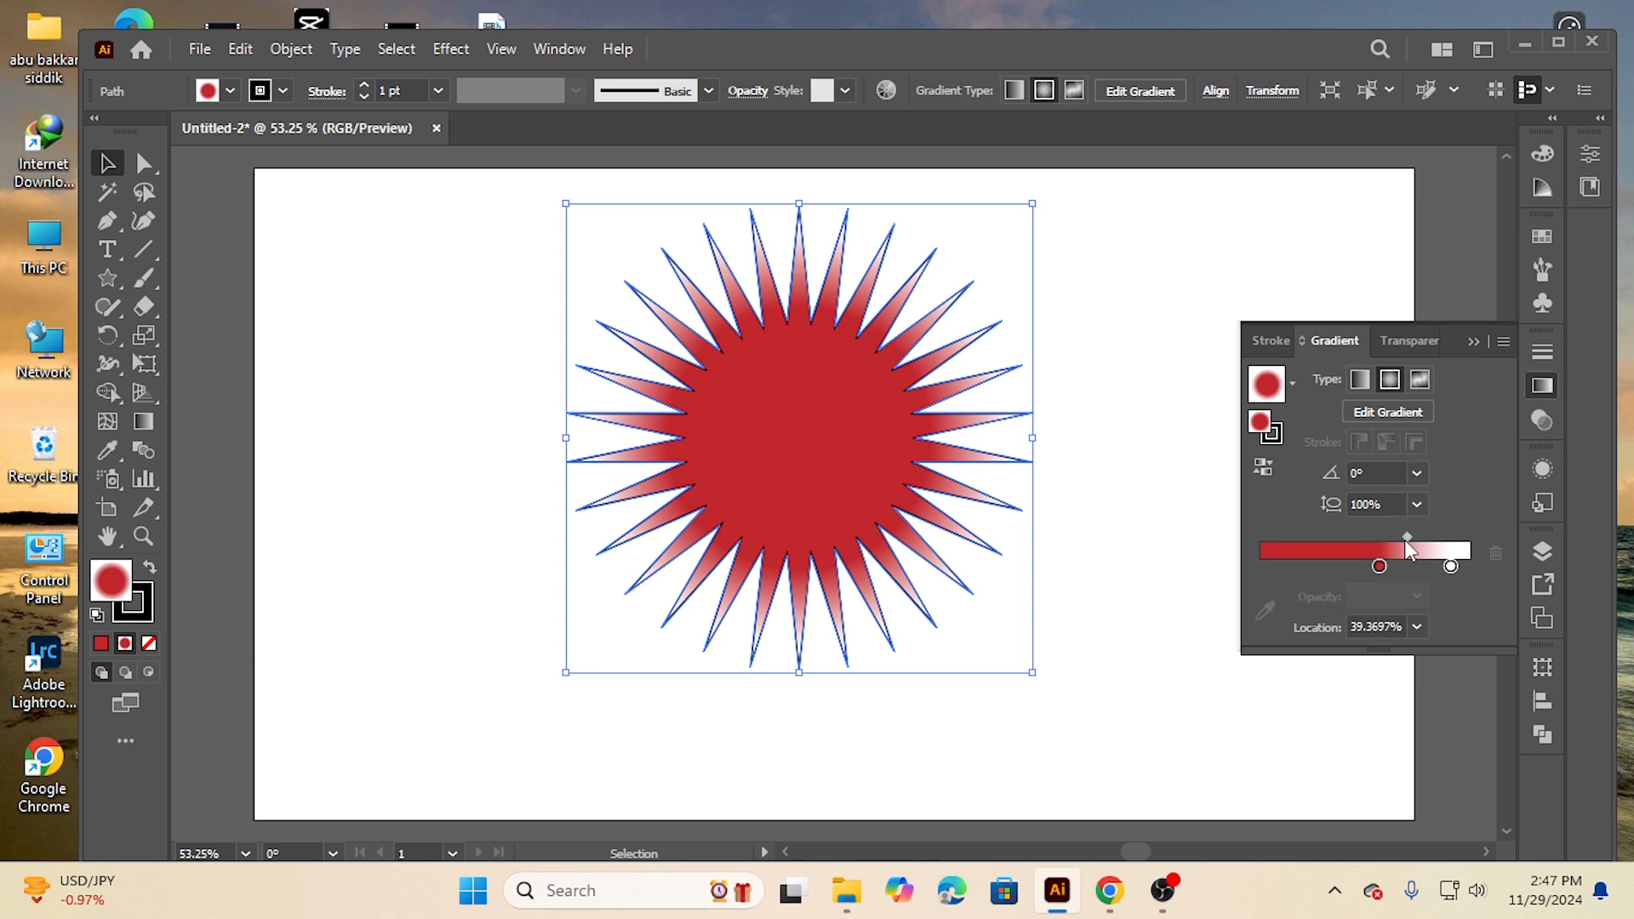
pyautogui.click(1275, 565)
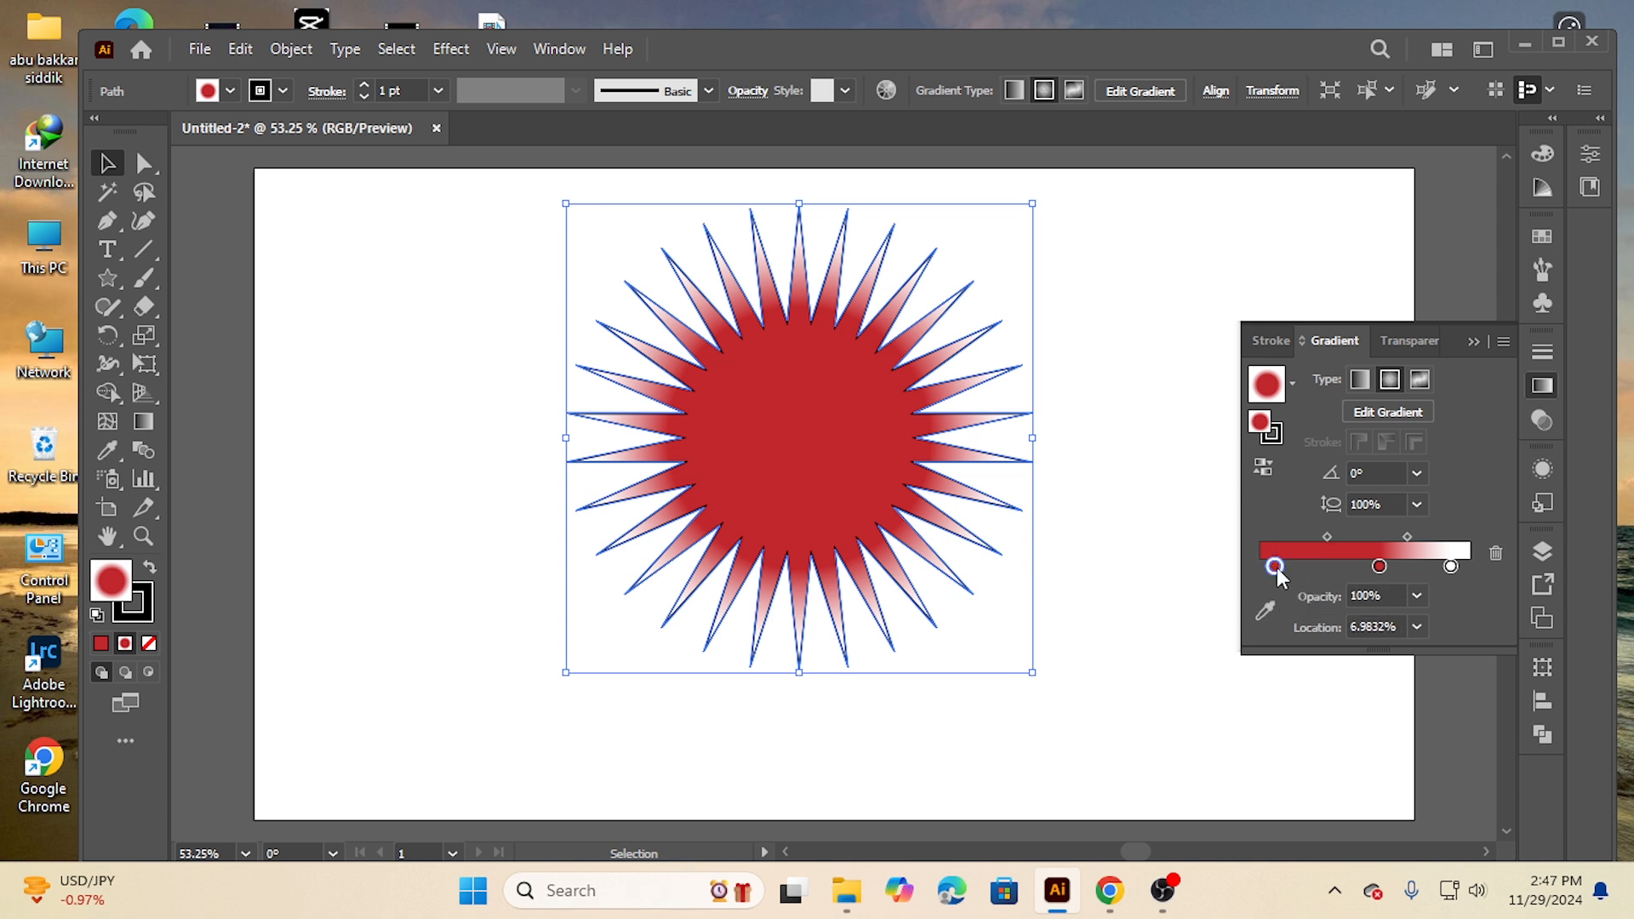
pyautogui.doubleClick(1276, 566)
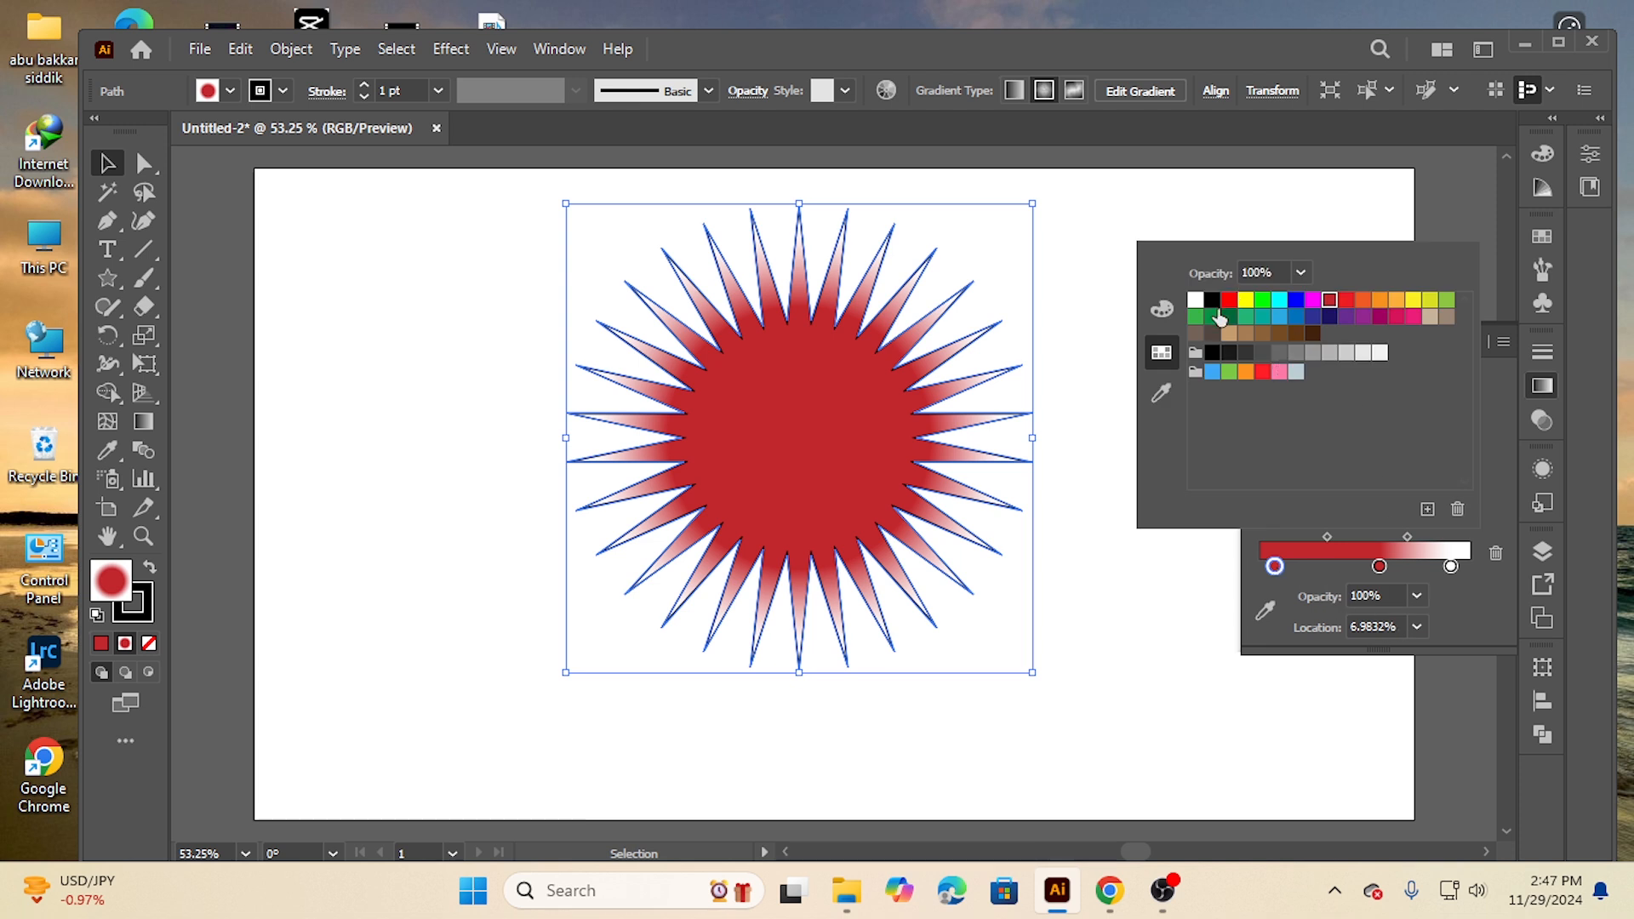
pyautogui.click(1313, 318)
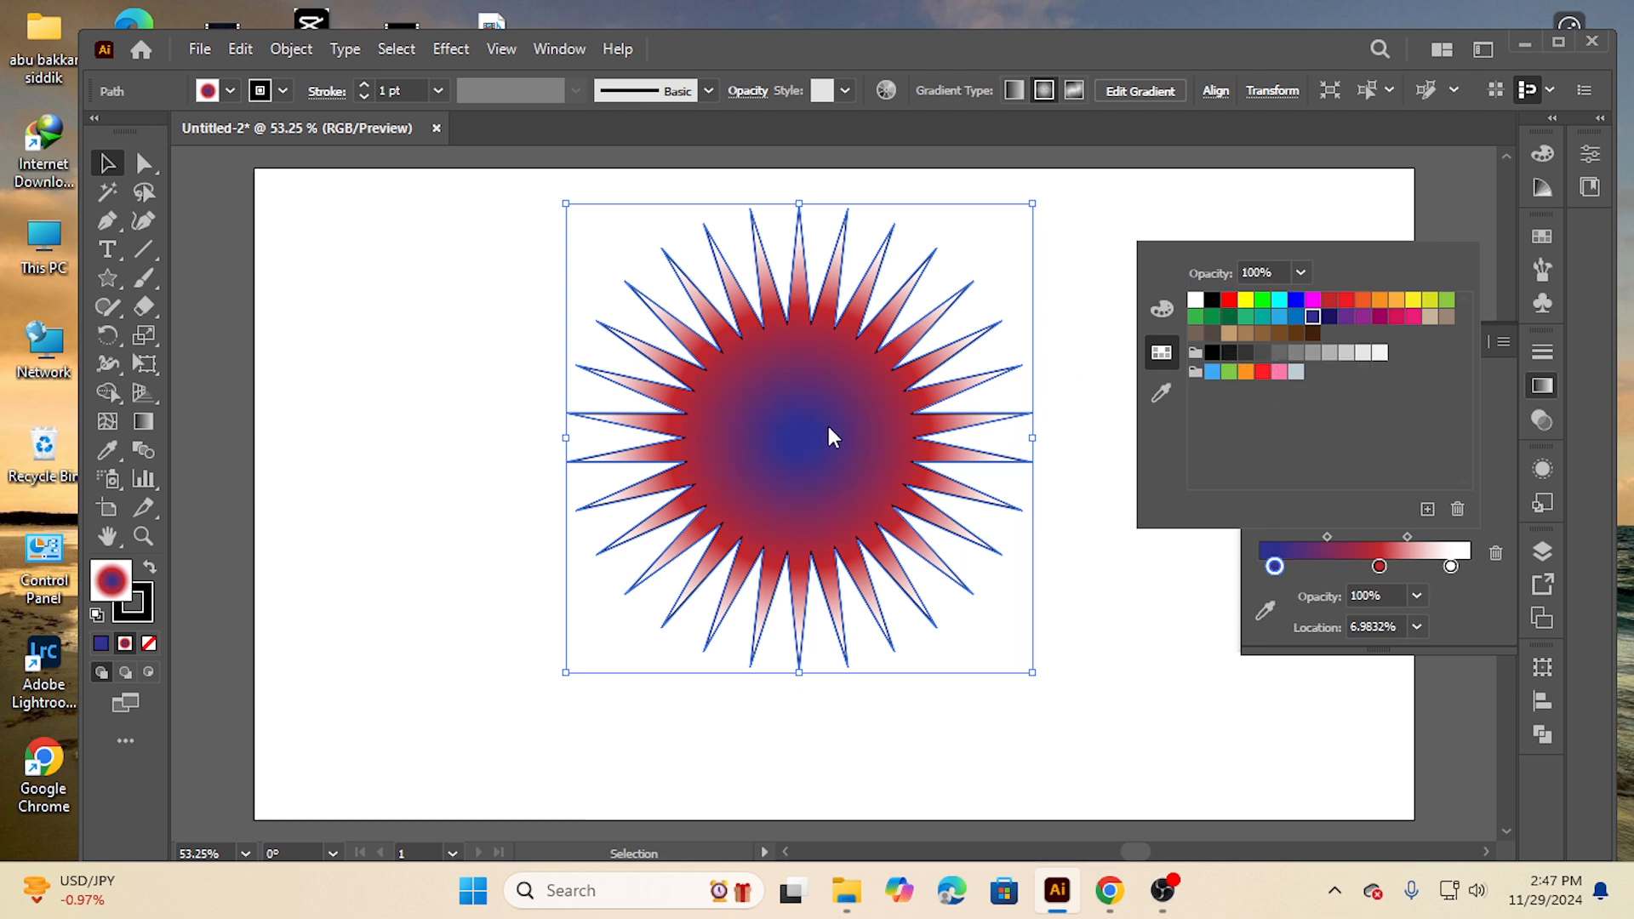
# Adjust the gradient midpoint and move the red stop to about 43% location
pyautogui.click(1324, 536)
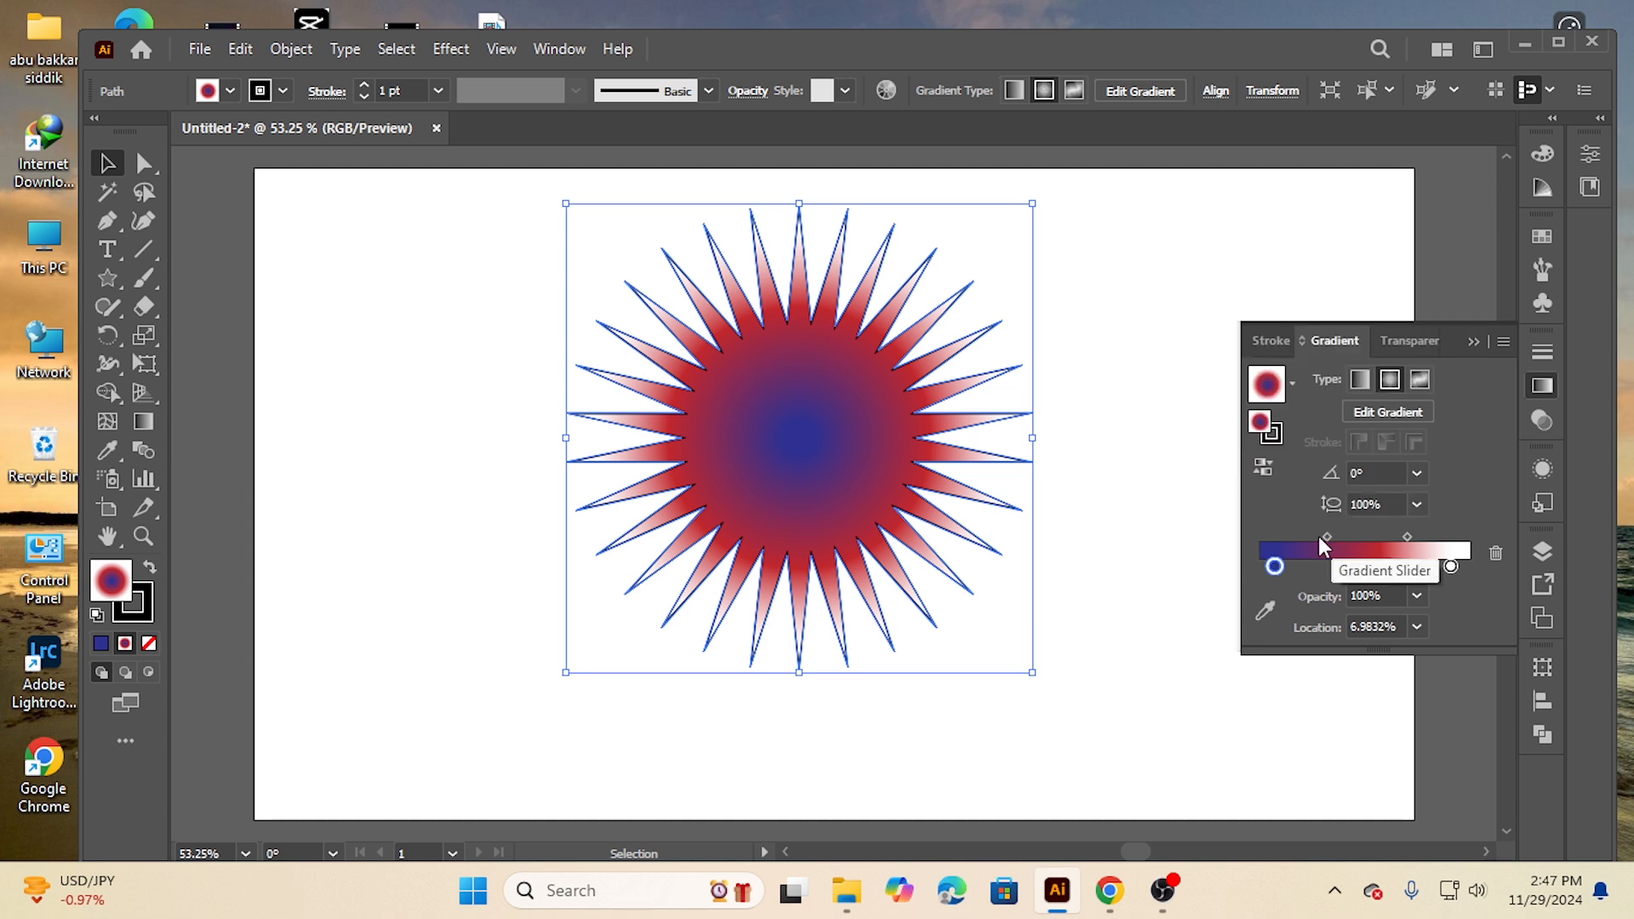
pyautogui.moveTo(1328, 534); pyautogui.dragTo(1304, 543)
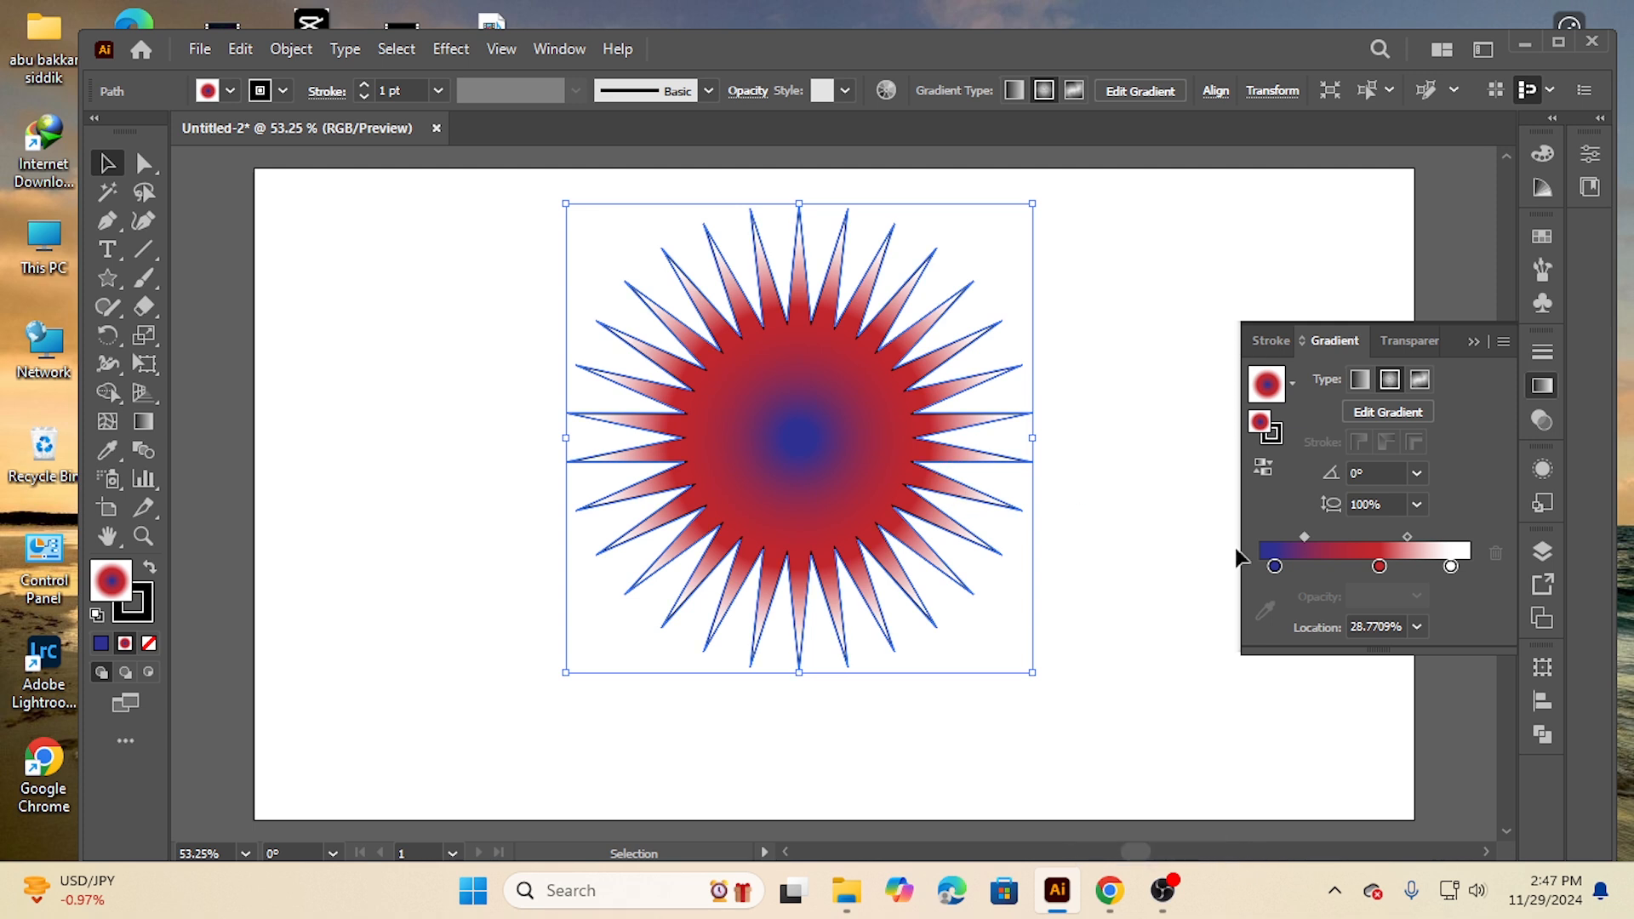
pyautogui.click(1380, 567)
pyautogui.moveTo(1380, 567); pyautogui.dragTo(1399, 567)
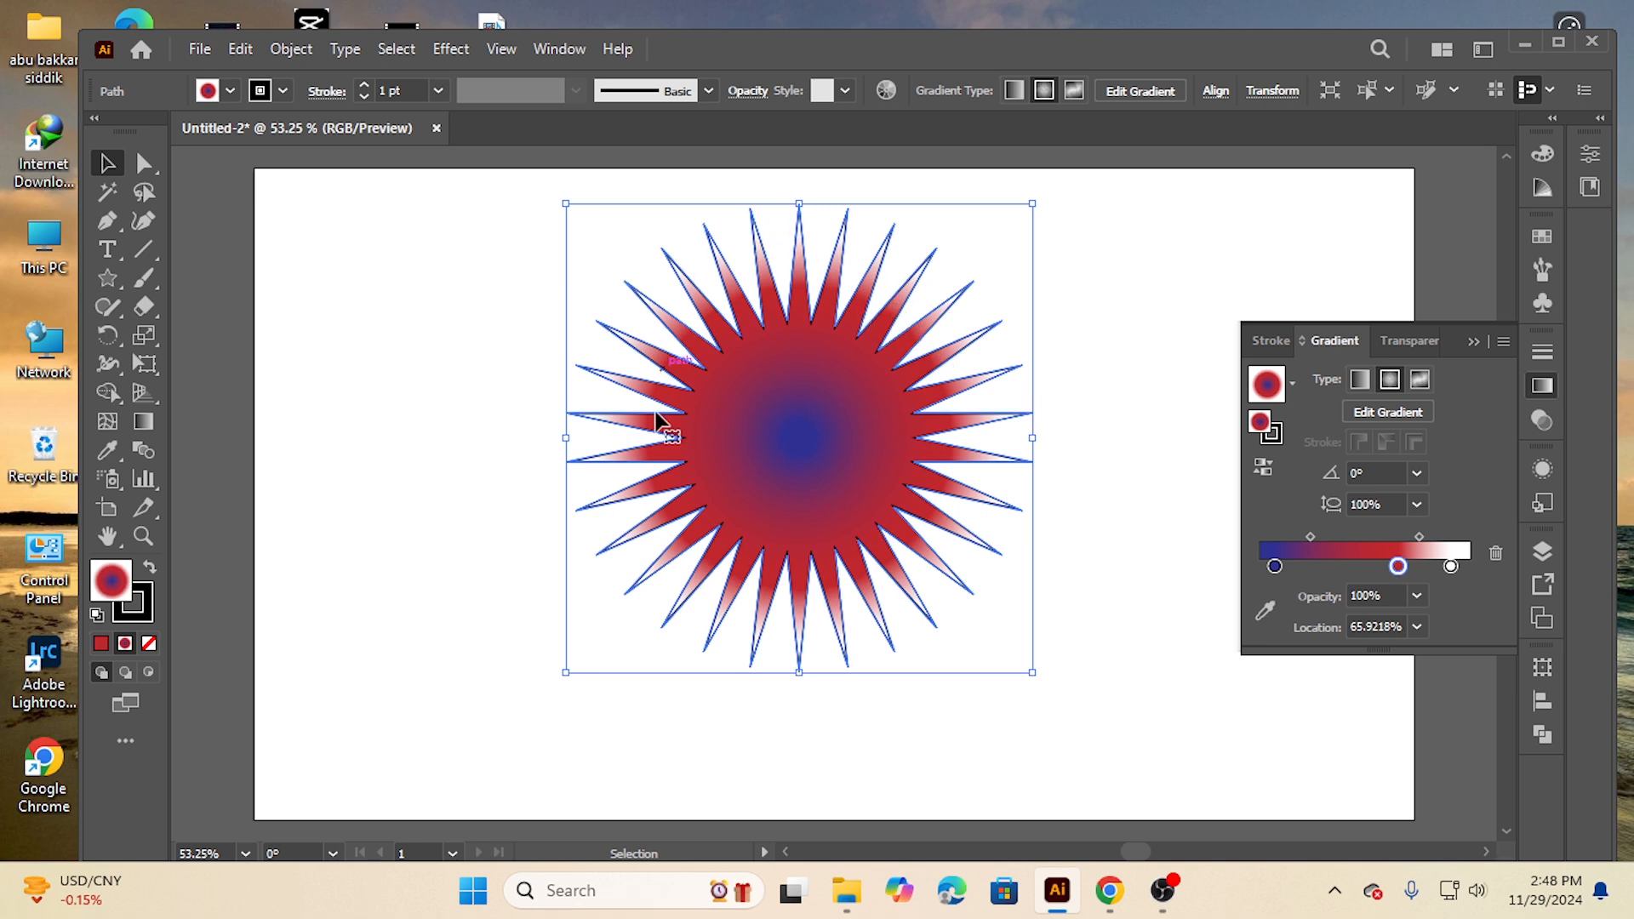
pyautogui.moveTo(1403, 565); pyautogui.dragTo(1421, 538)
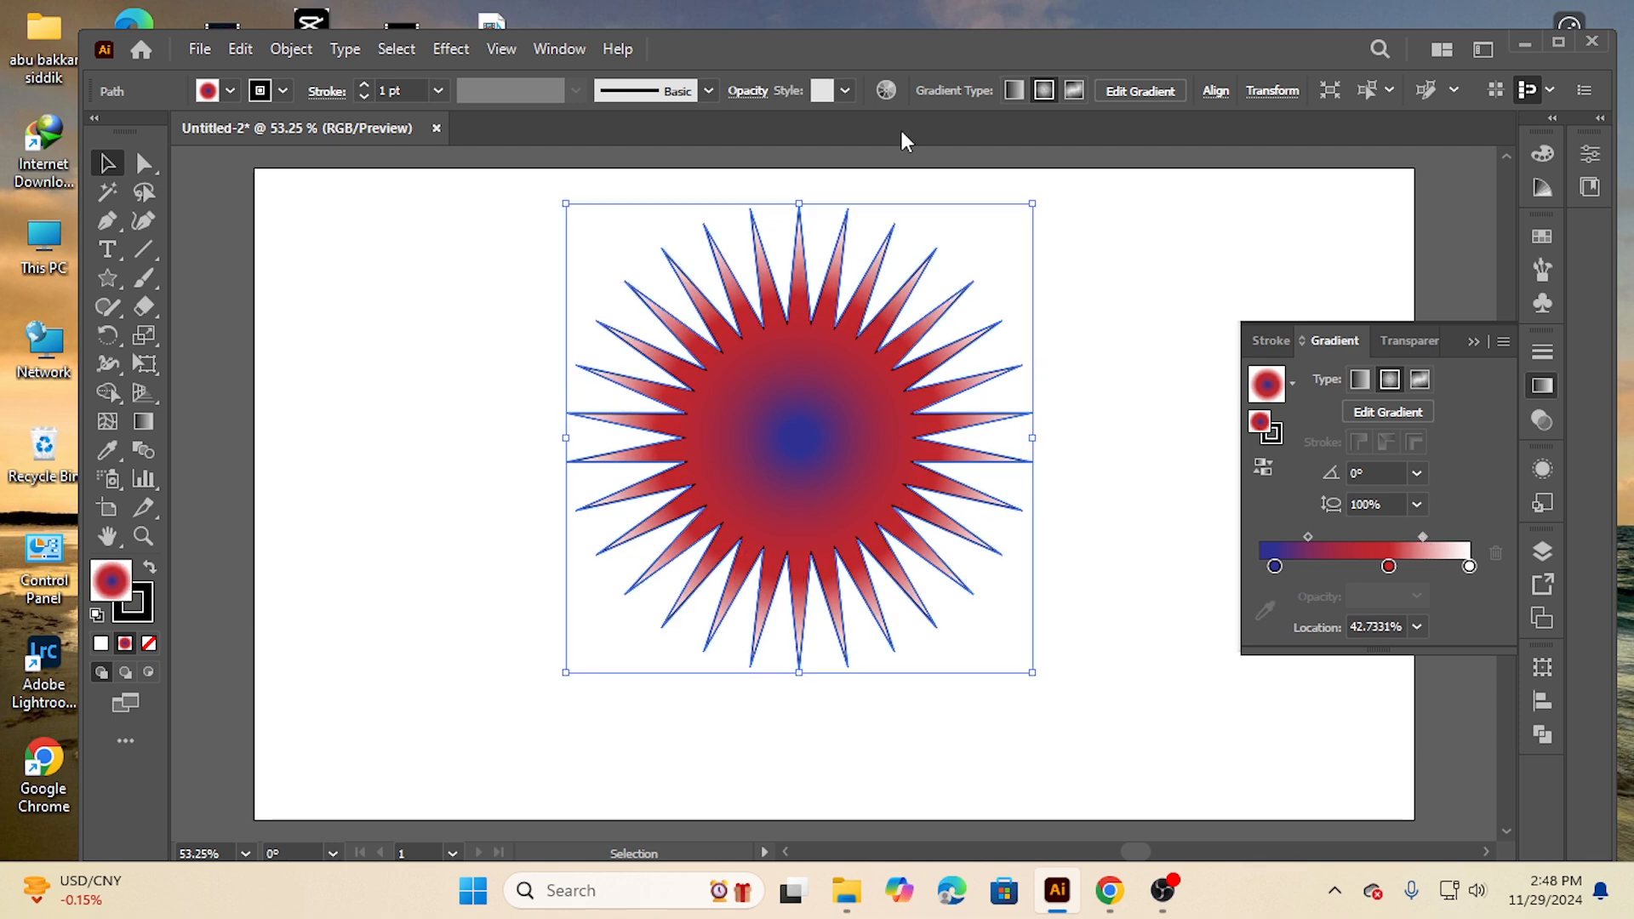
# Set the star's stroke to None and preview it deselected before reselecting the star
pyautogui.click(357, 409)
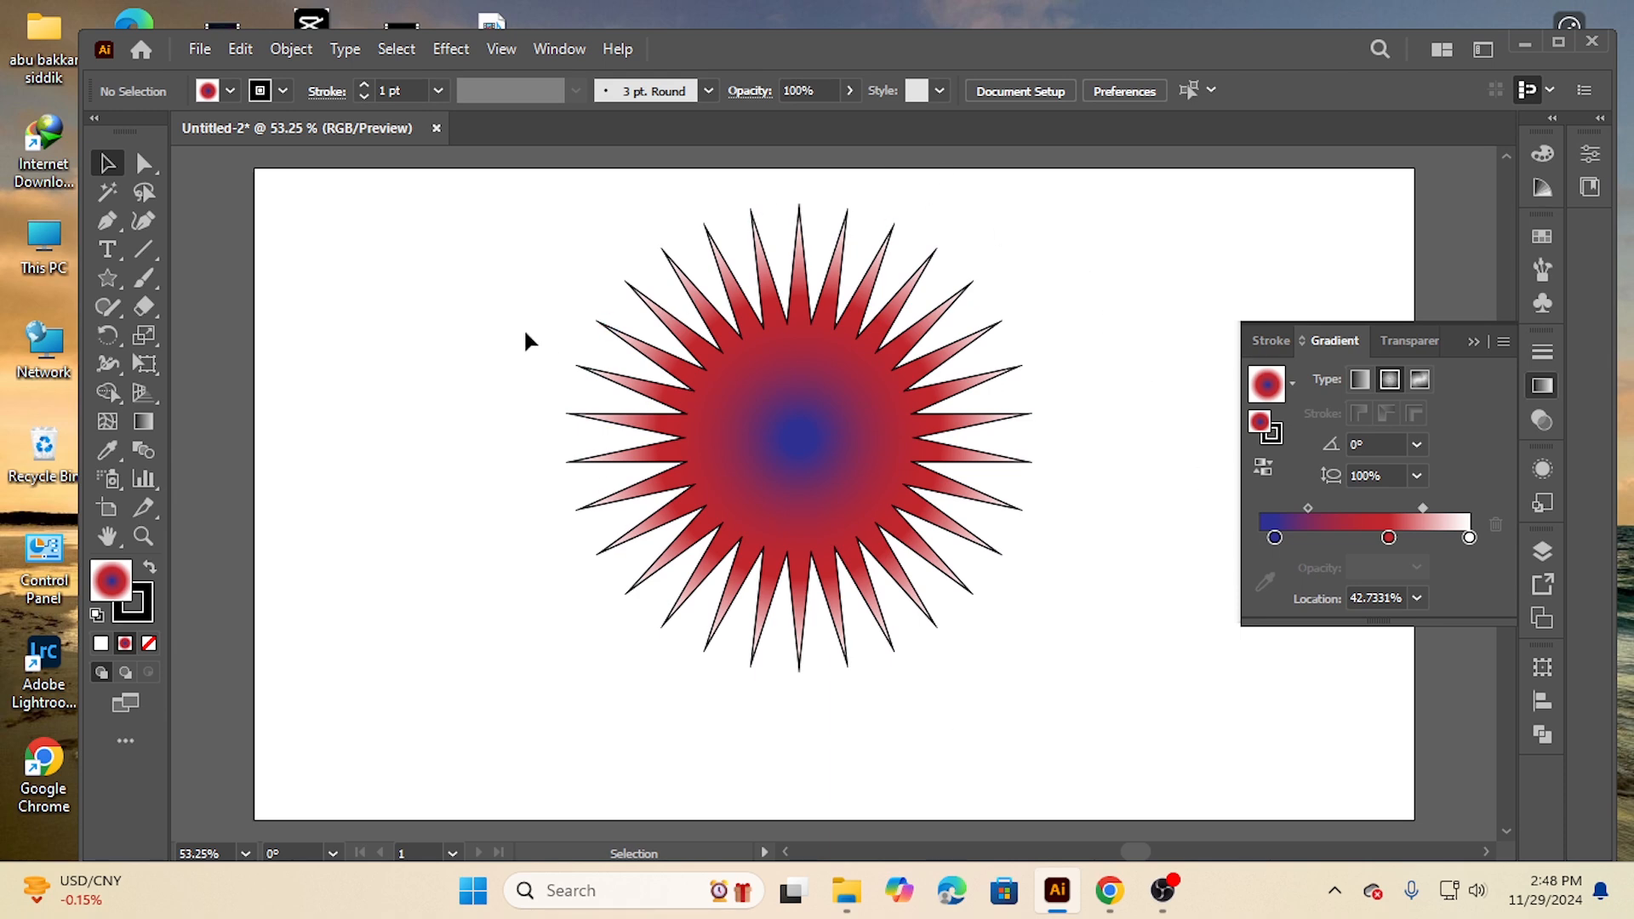
pyautogui.moveTo(527, 241); pyautogui.dragTo(1049, 670)
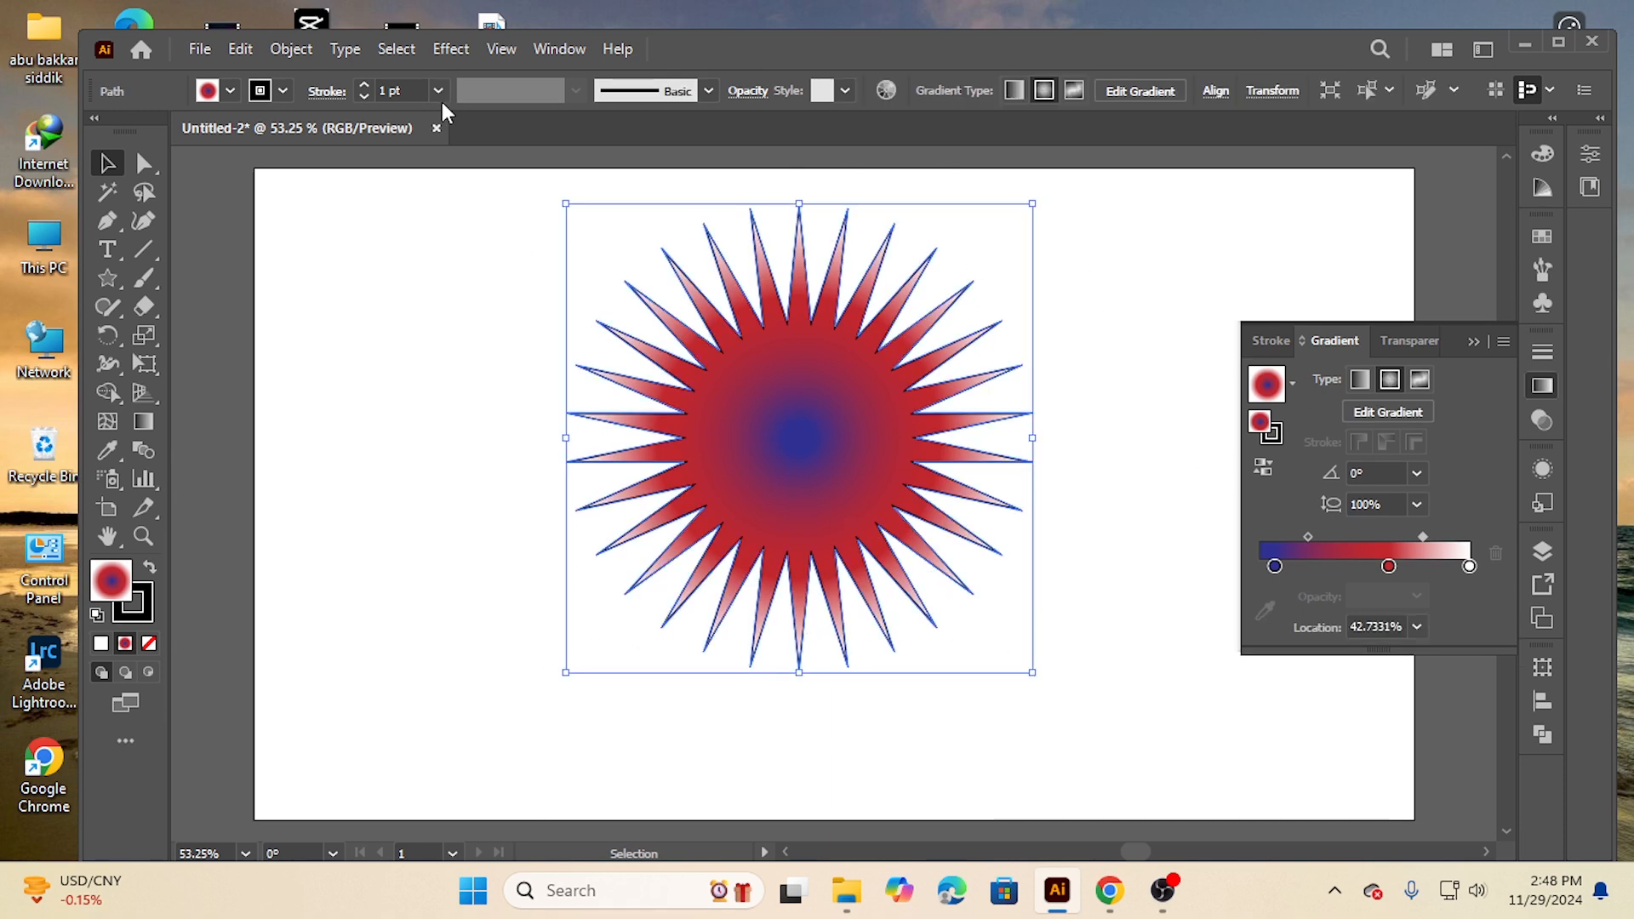
pyautogui.click(281, 90)
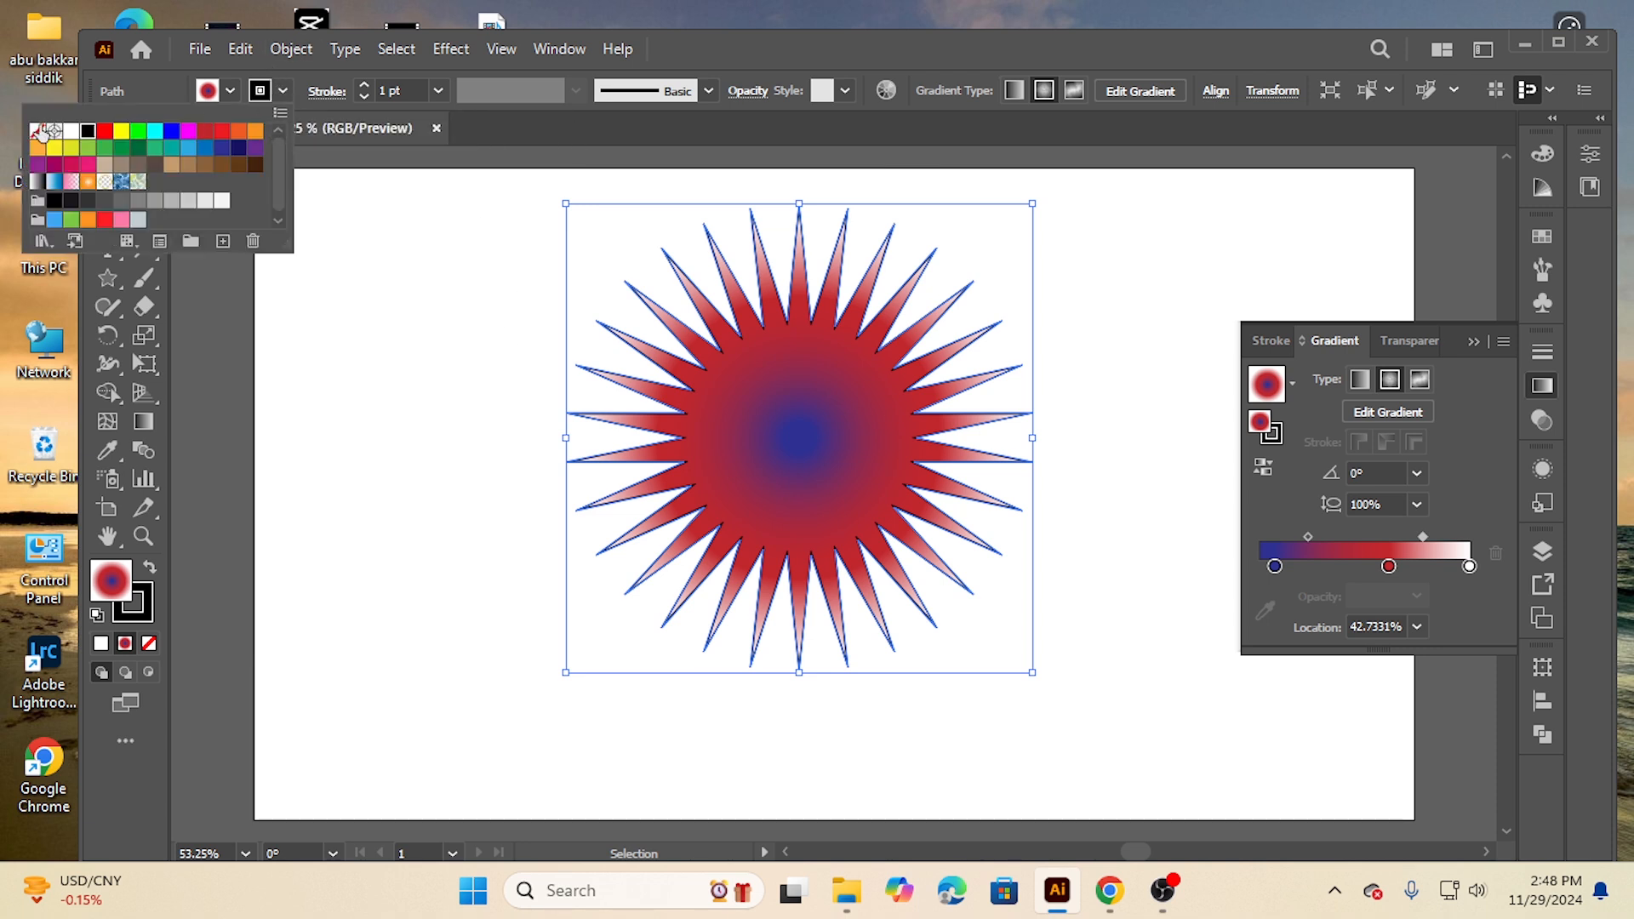
pyautogui.click(36, 130)
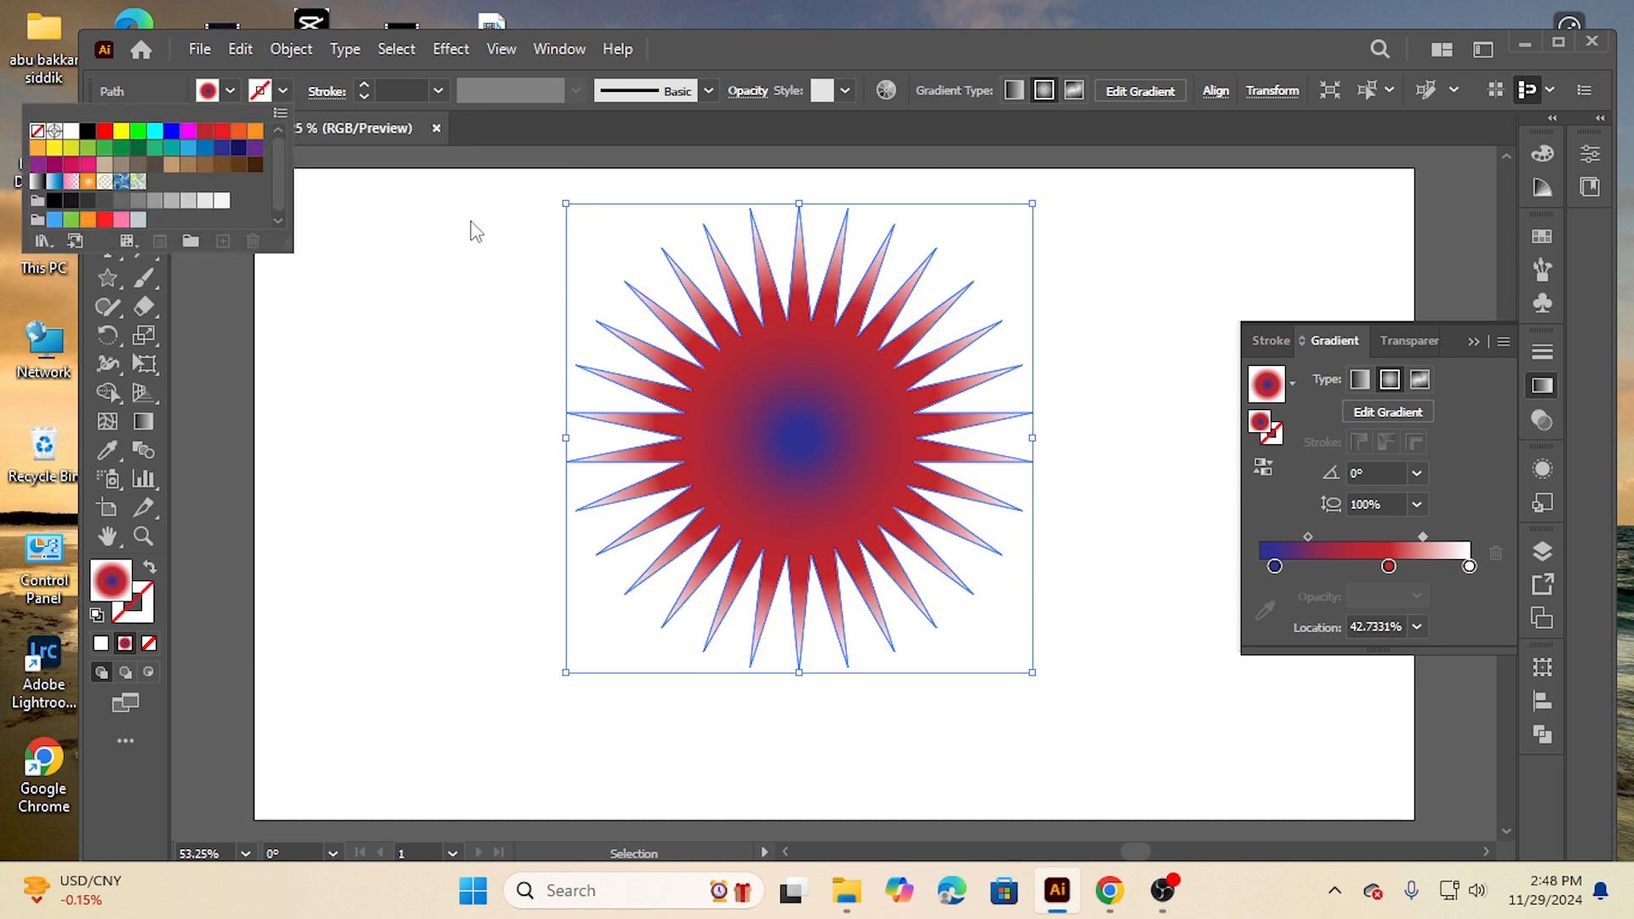
pyautogui.click(491, 289)
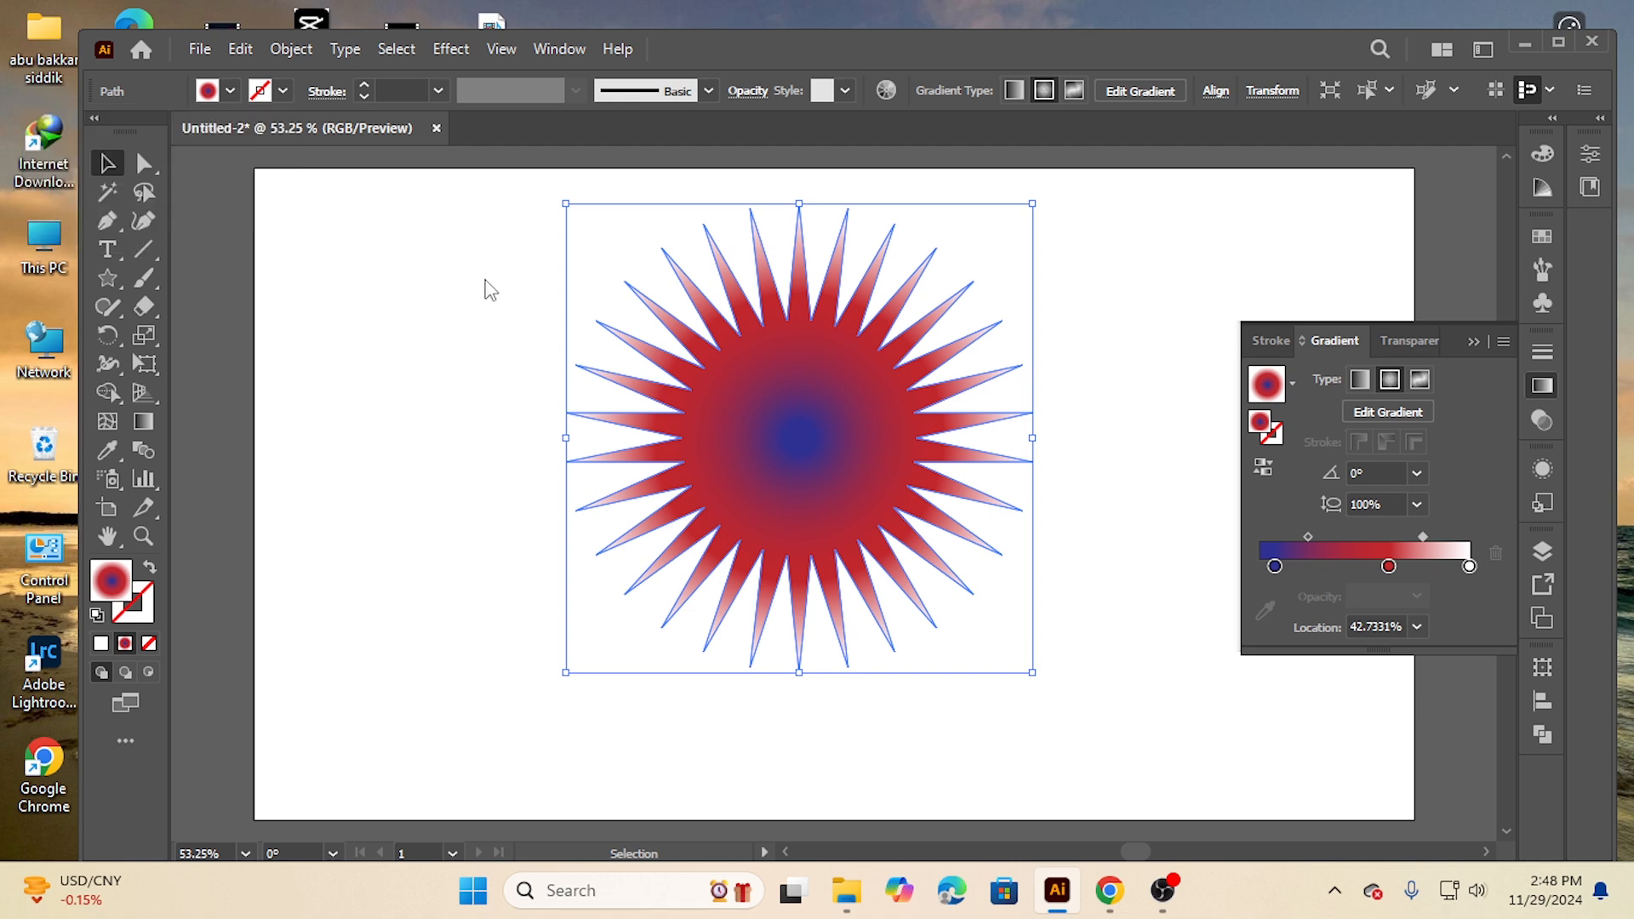
pyautogui.click(475, 335)
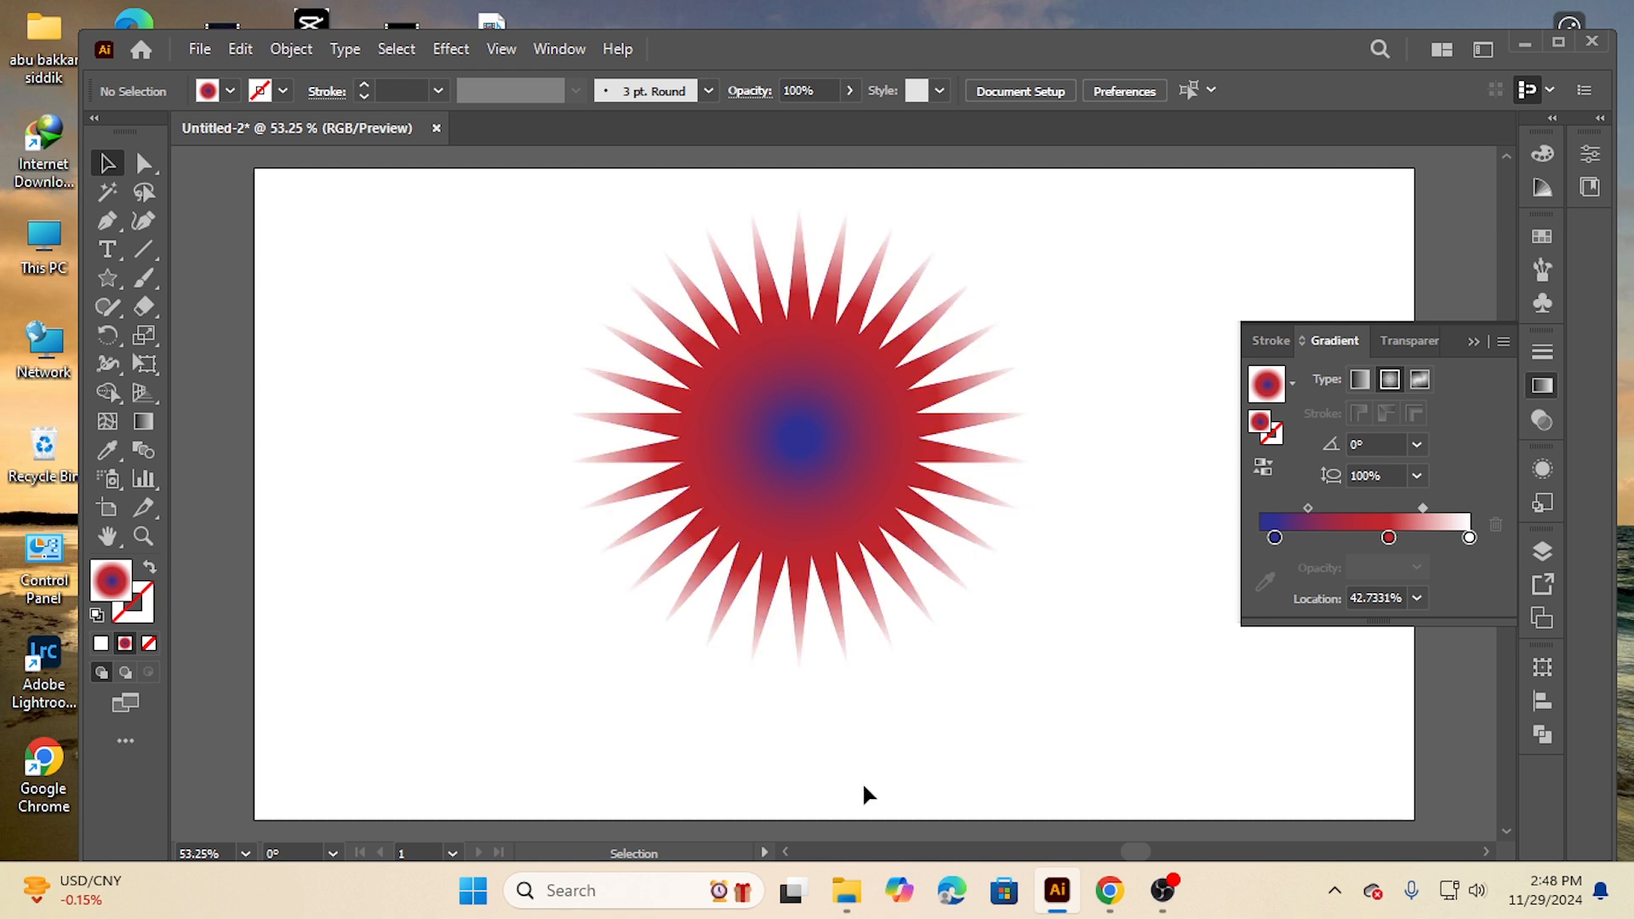
pyautogui.moveTo(423, 302); pyautogui.dragTo(1085, 640)
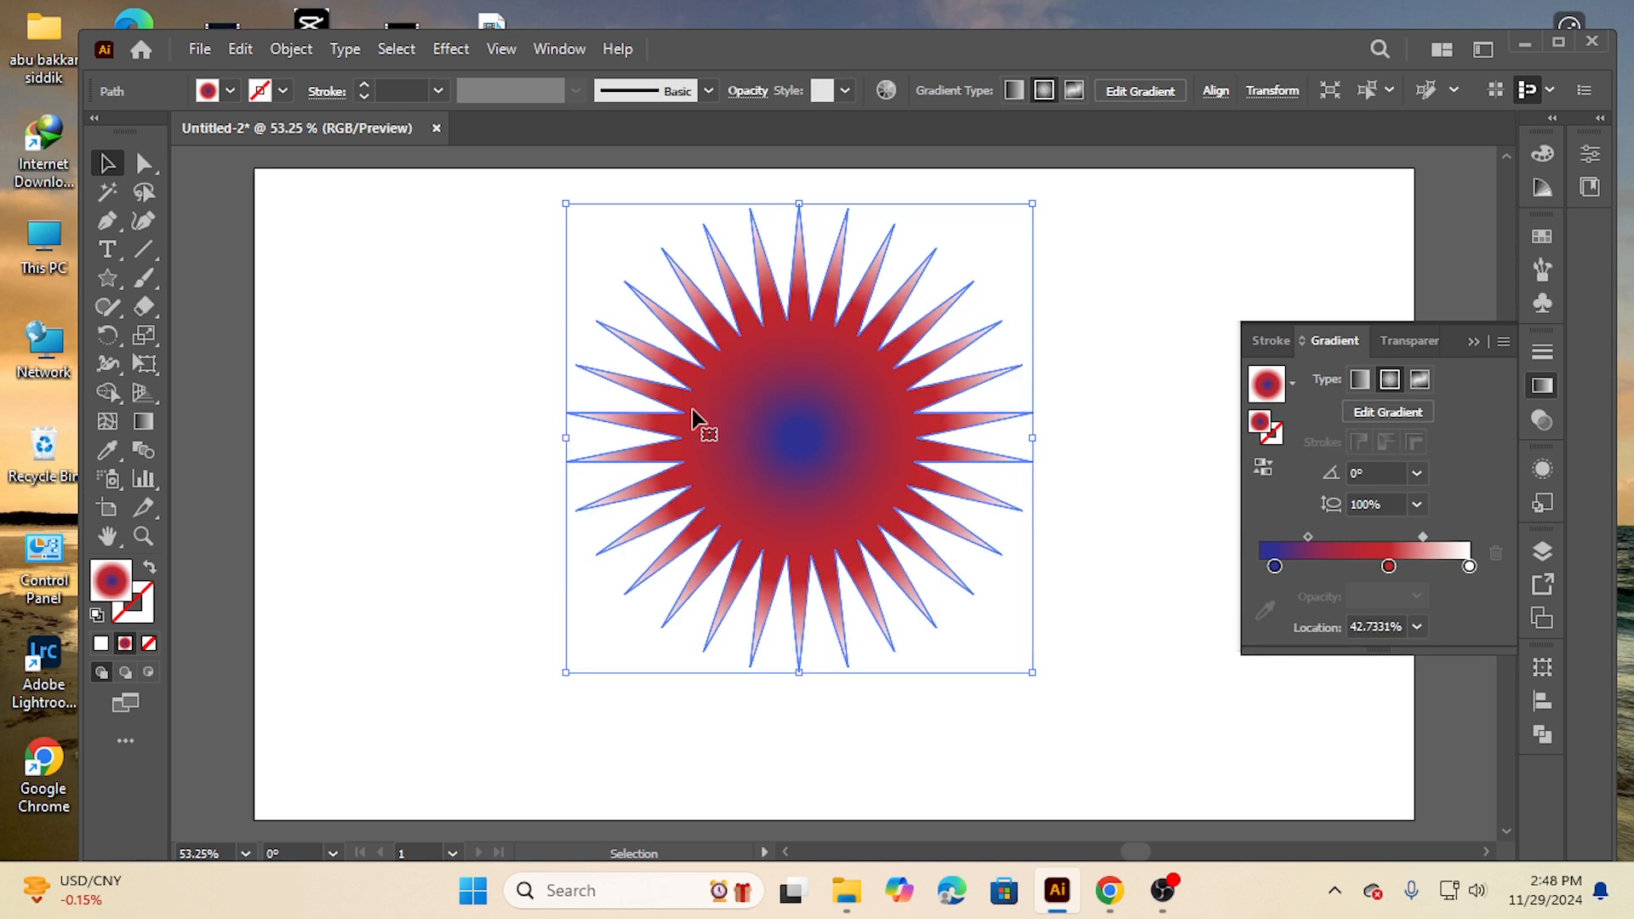
# Copy the gradient star and paste a duplicate in front of it
pyautogui.click(239, 49)
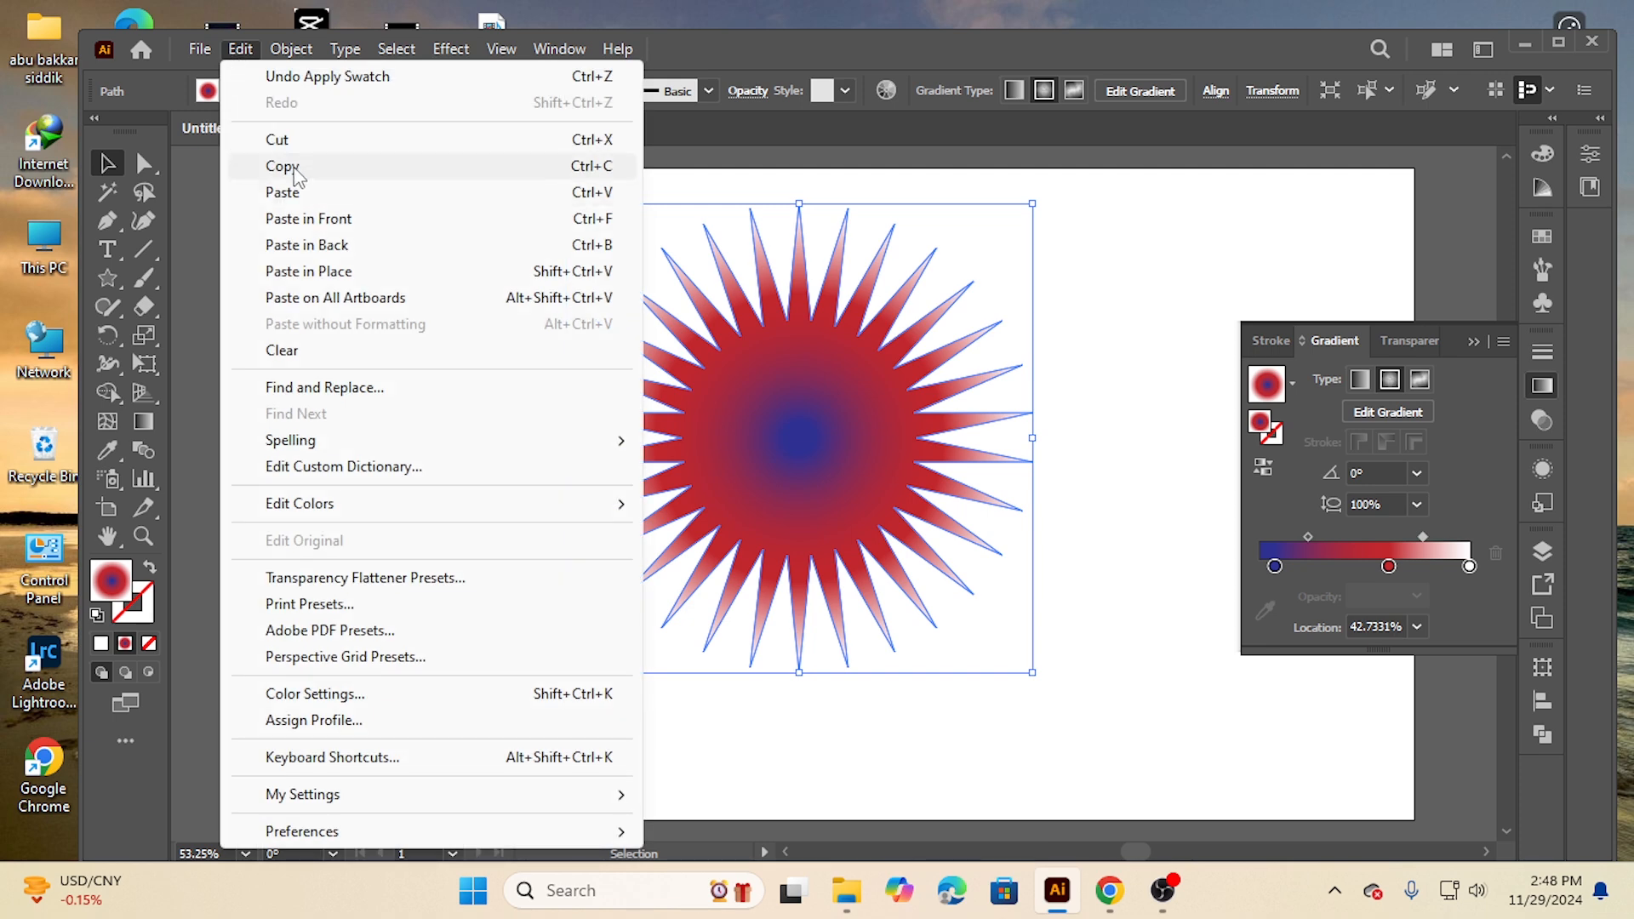
pyautogui.click(295, 171)
pyautogui.click(238, 52)
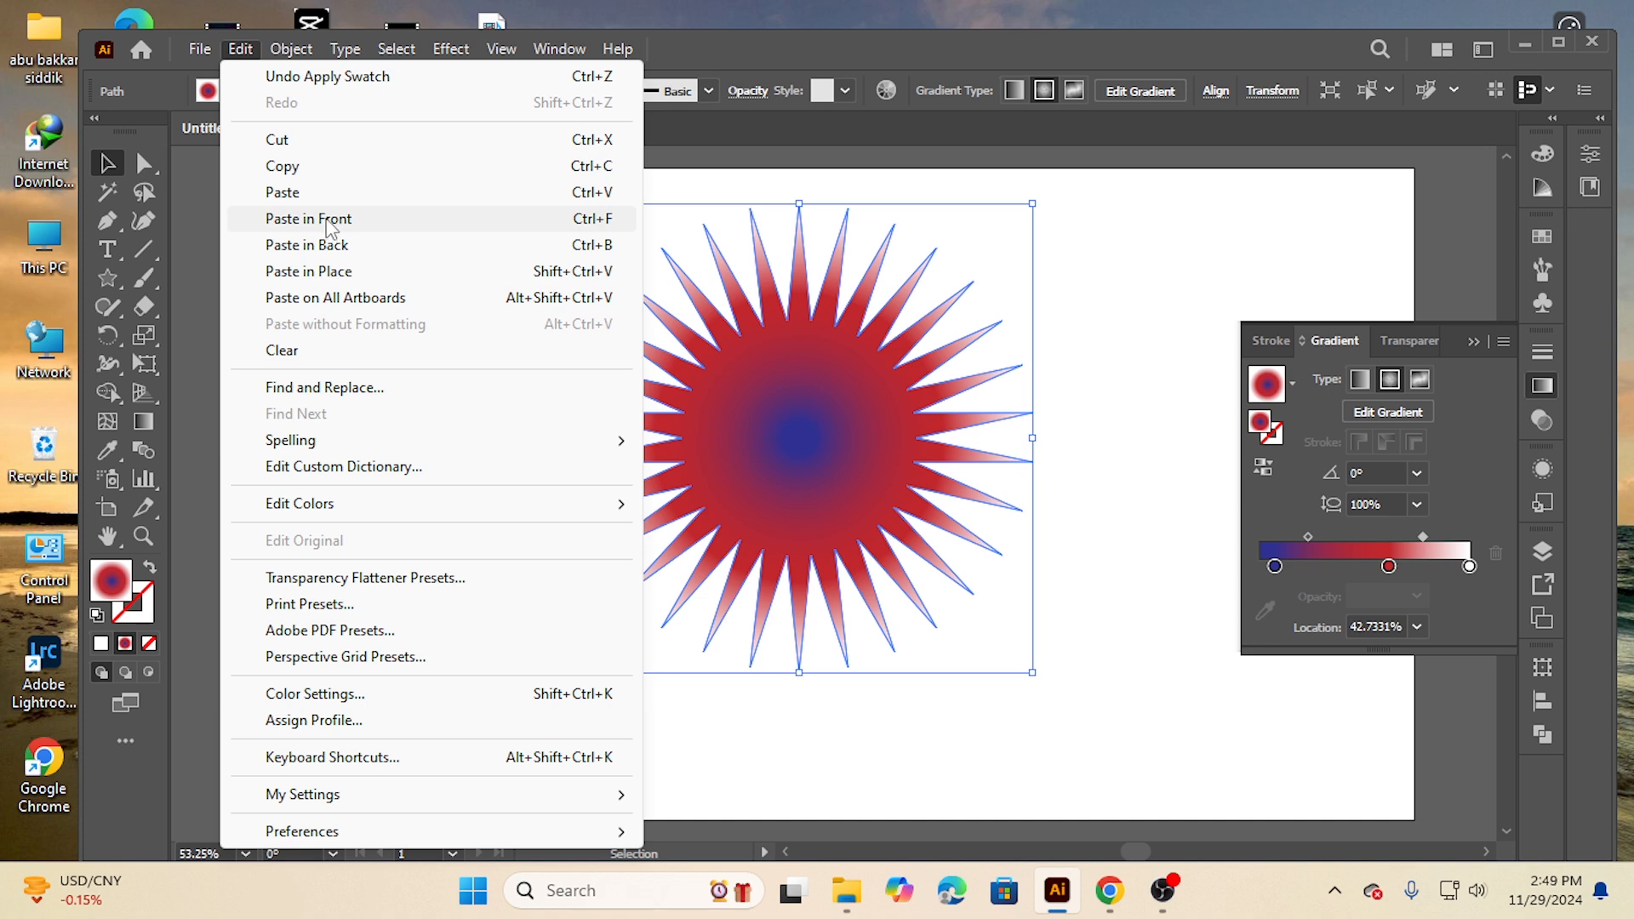
pyautogui.click(332, 219)
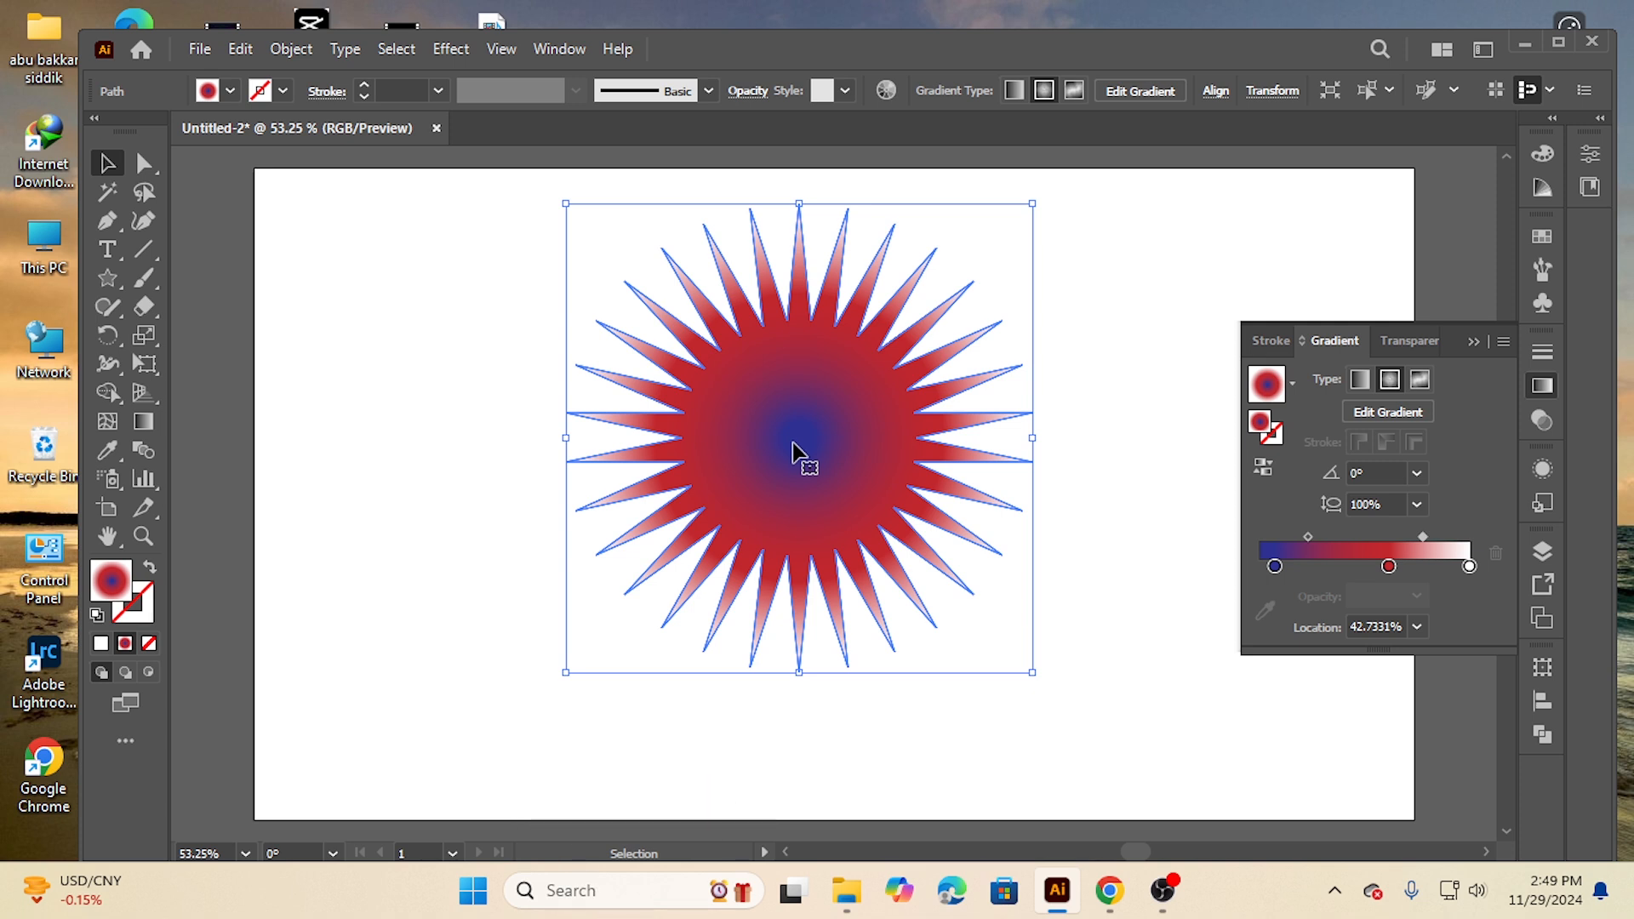
# Scale the front copy down to a tiny star at the centre of the original
pyautogui.moveTo(564, 205); pyautogui.dragTo(775, 424)
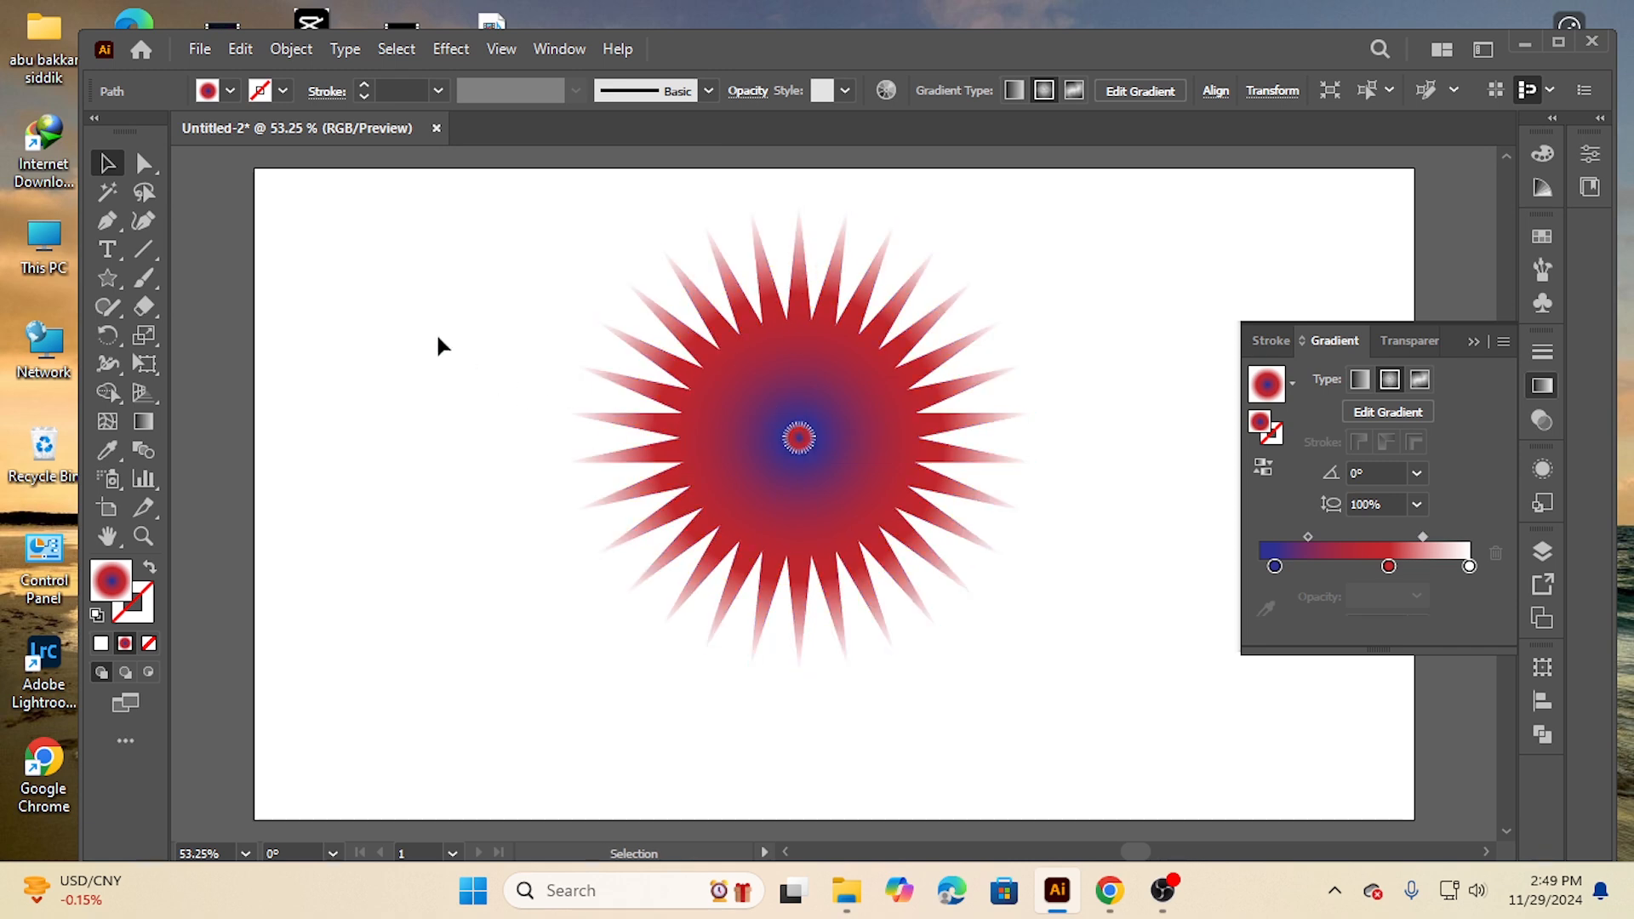
pyautogui.click(540, 397)
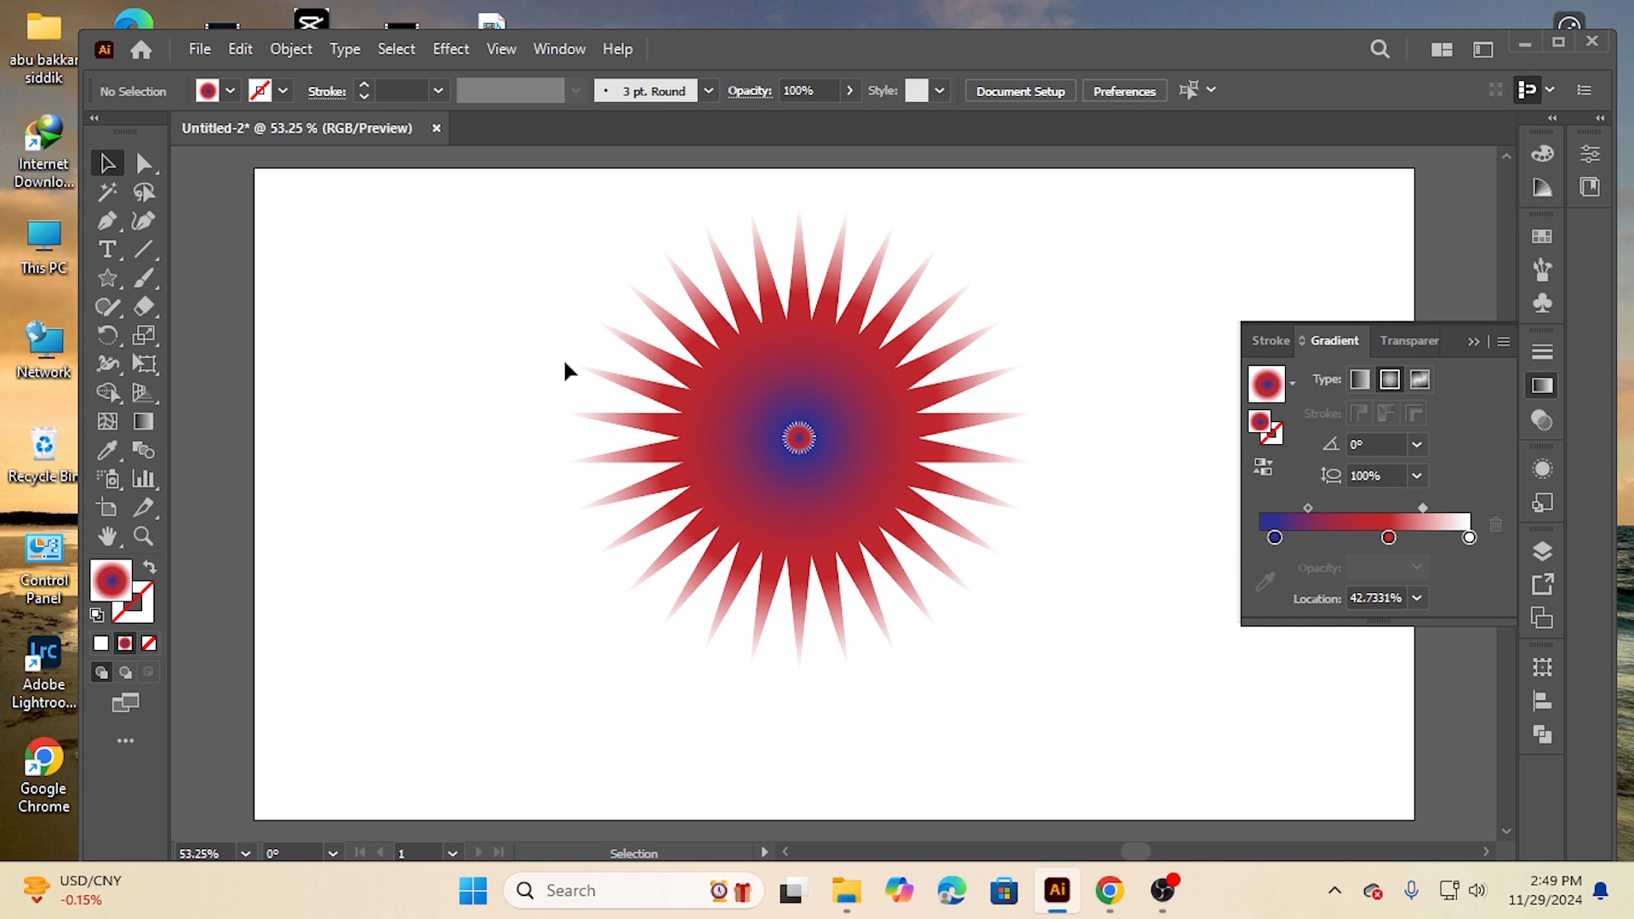
# Select both stars and set the blend options to Specified Steps with 50 steps
pyautogui.moveTo(508, 298); pyautogui.dragTo(1034, 715)
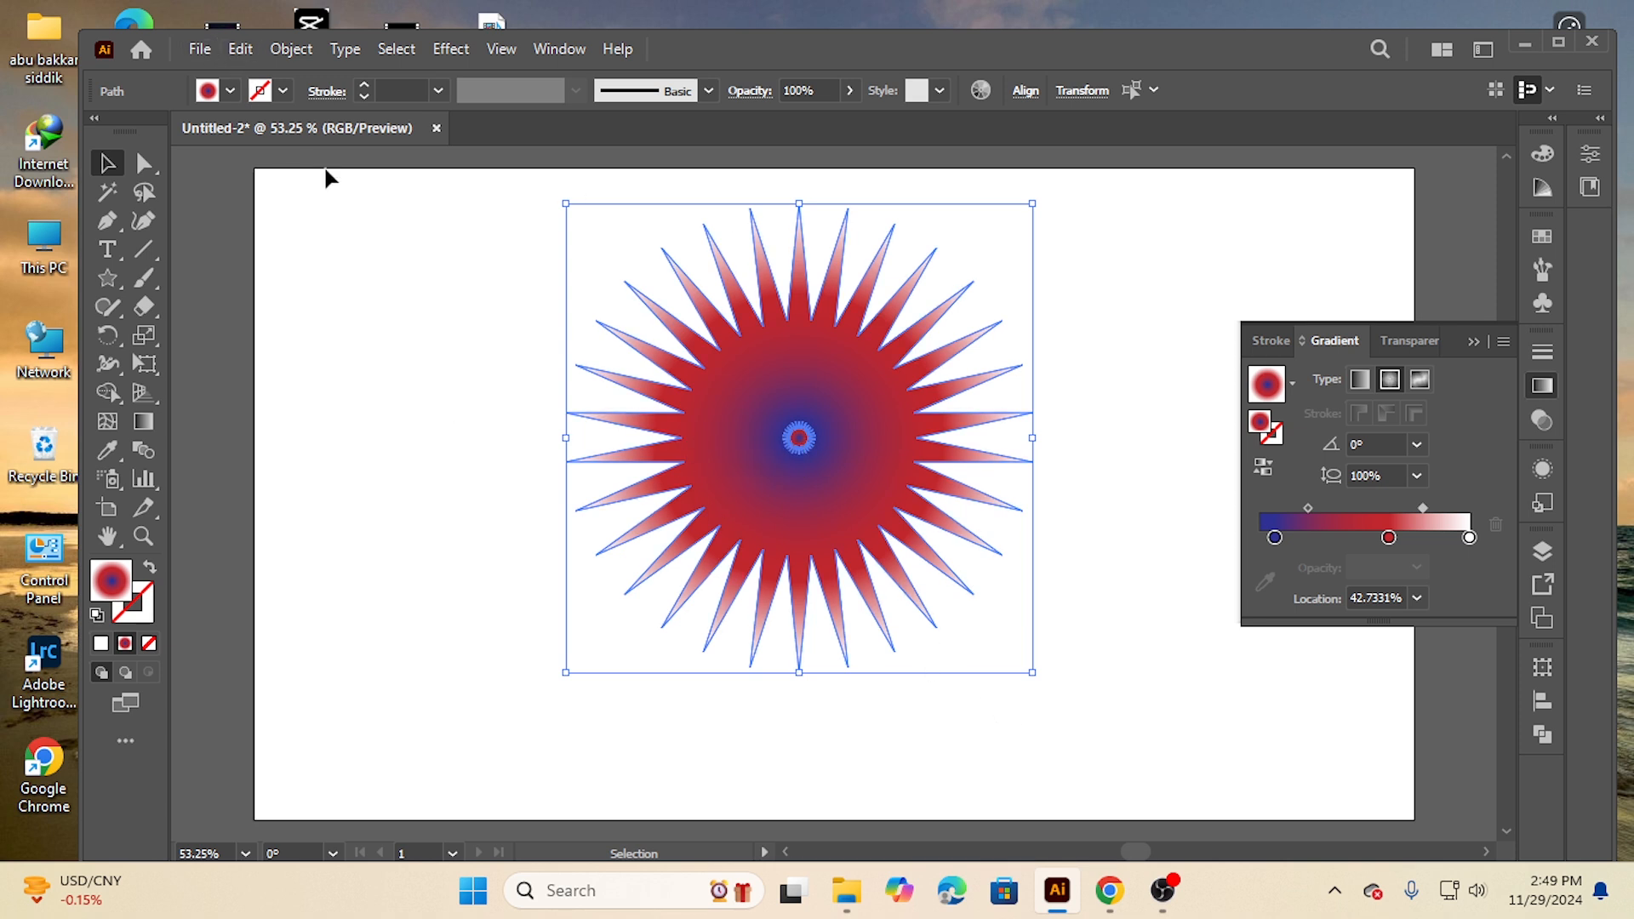
pyautogui.click(453, 49)
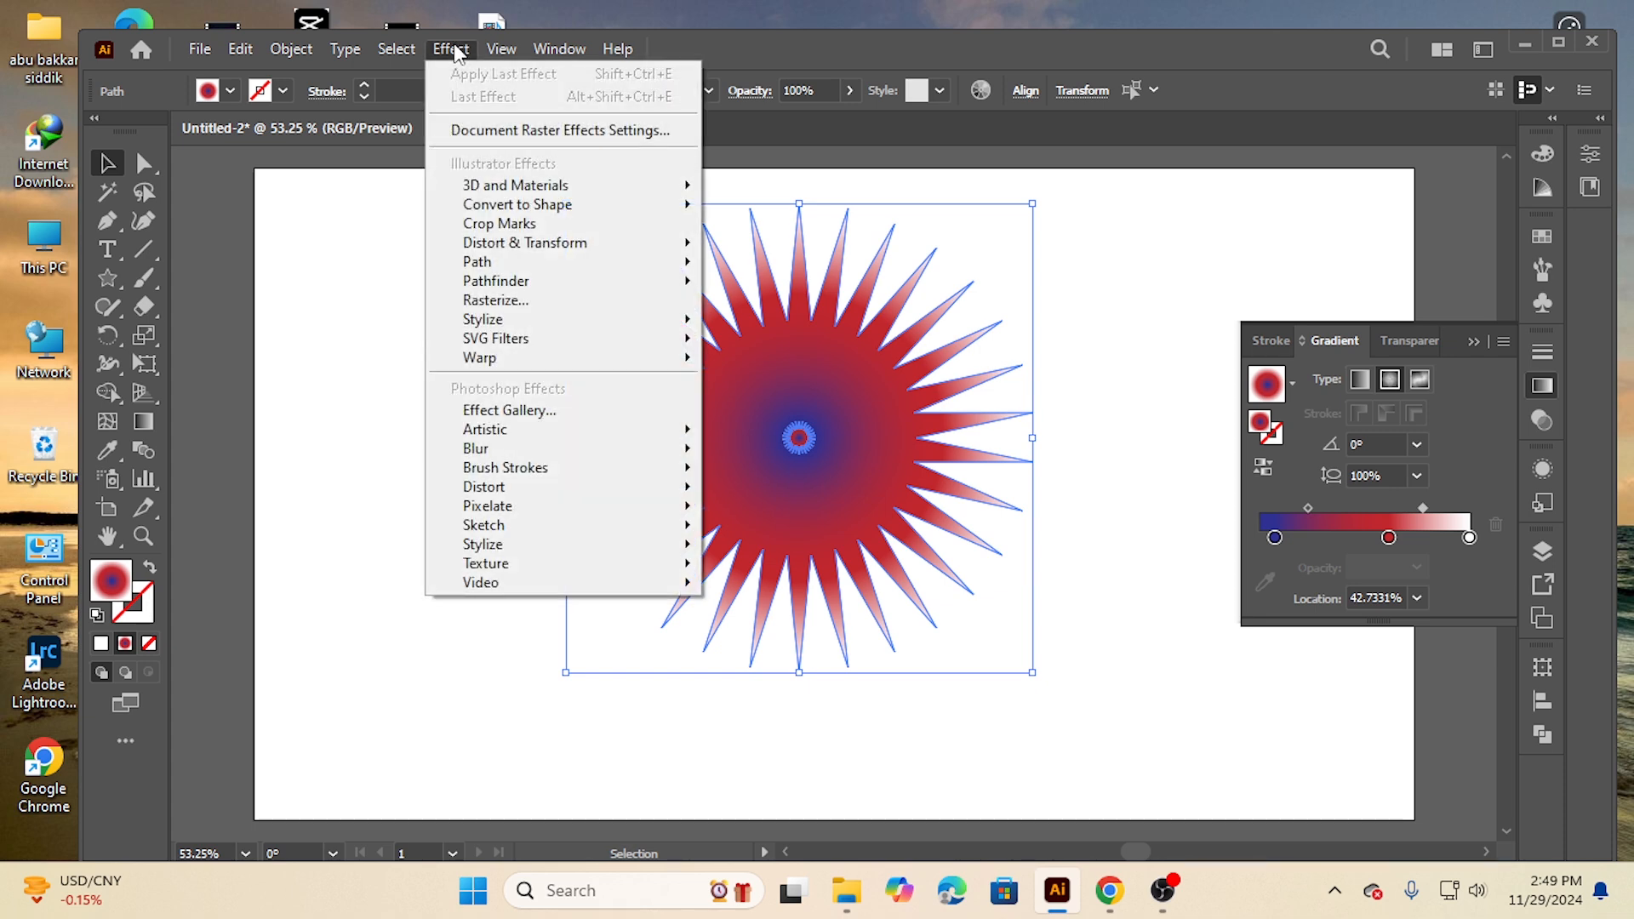
pyautogui.moveTo(289, 53)
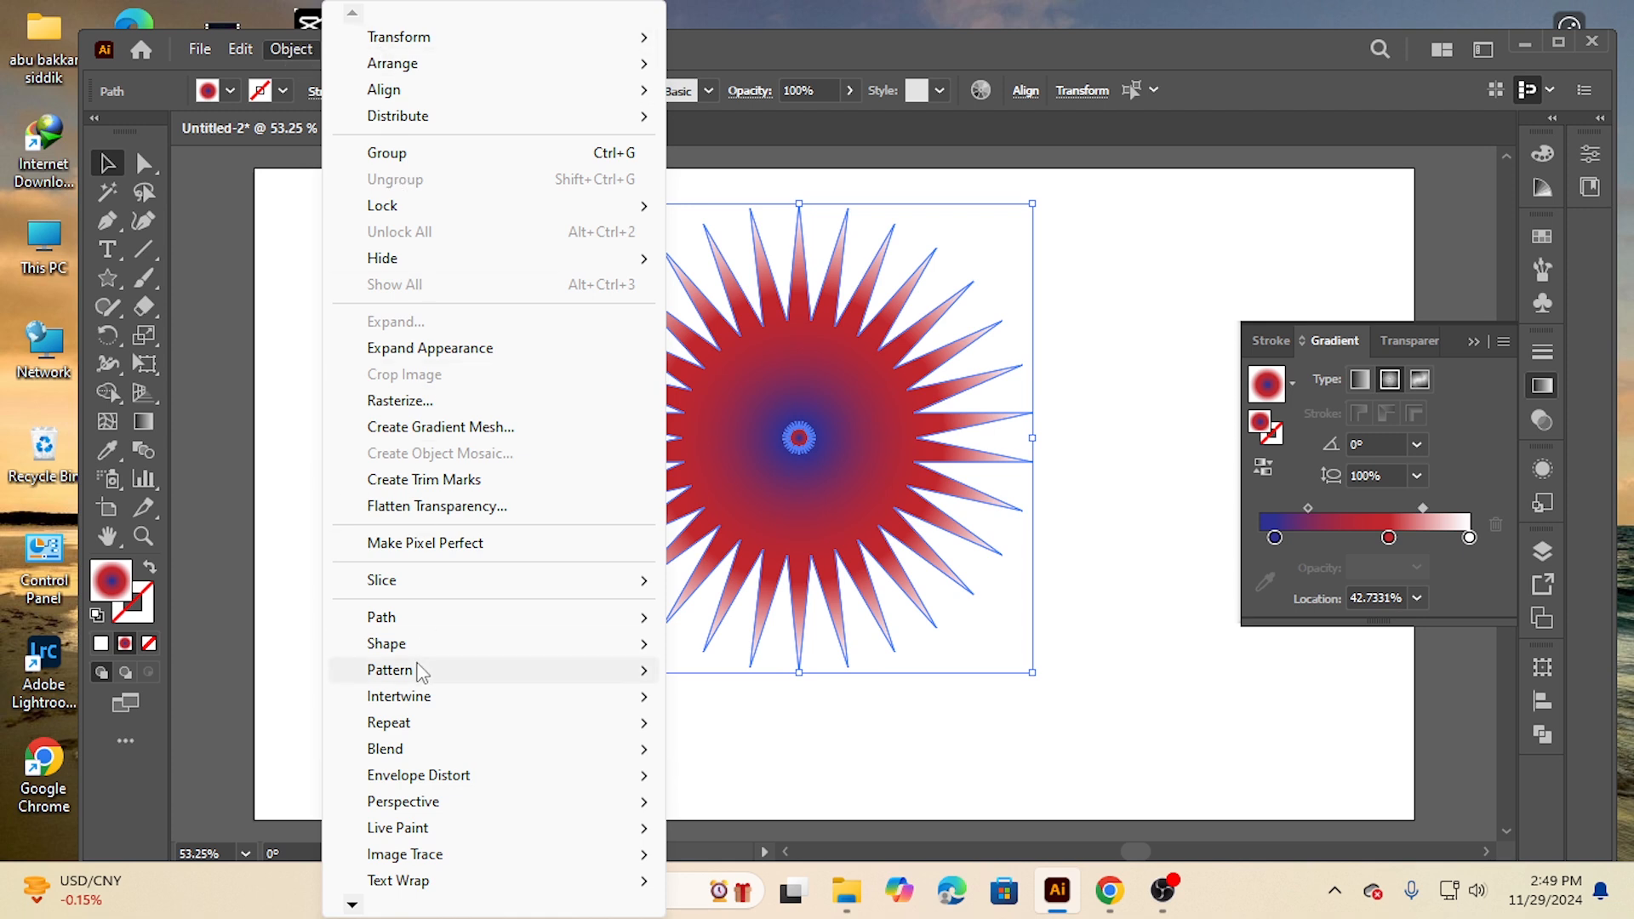
pyautogui.moveTo(421, 672)
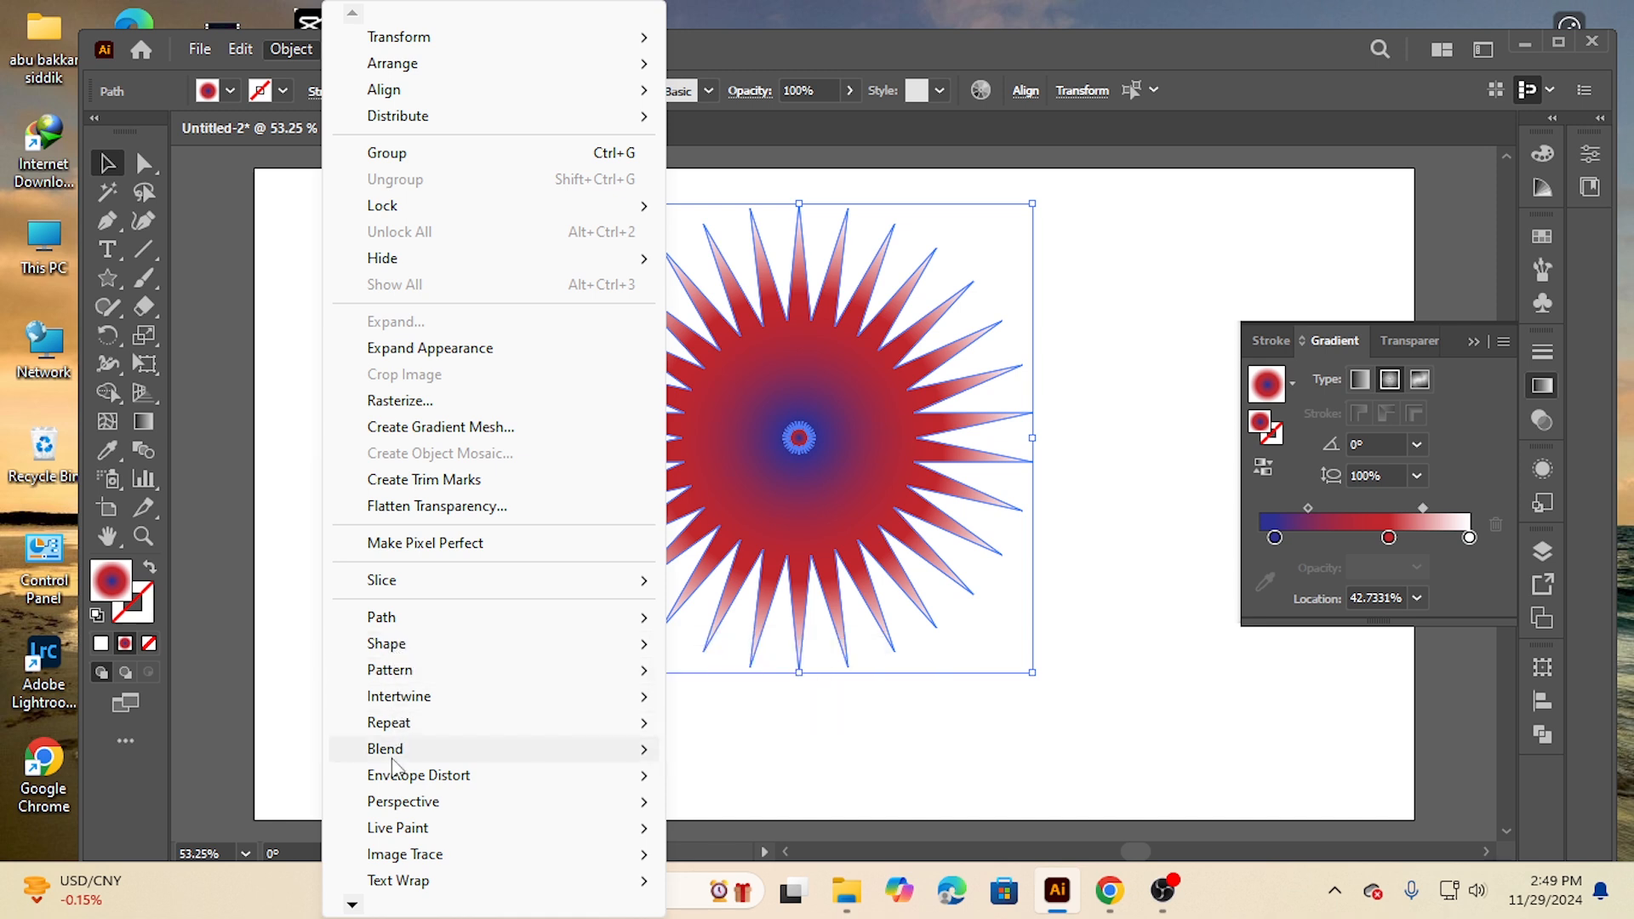
pyautogui.moveTo(396, 760)
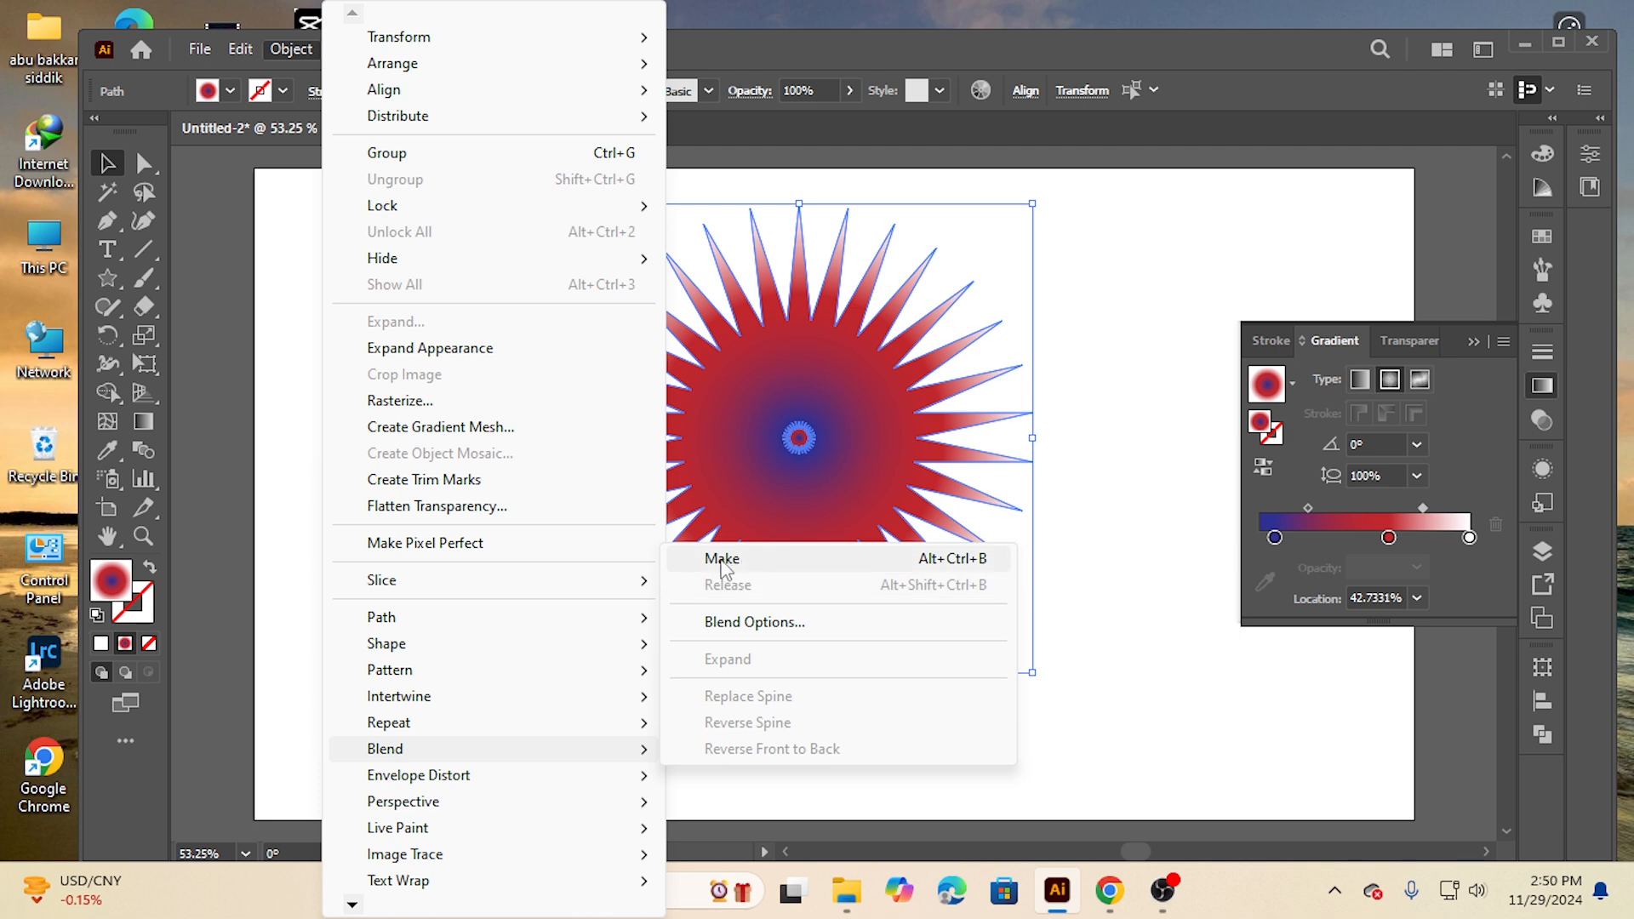
pyautogui.click(761, 630)
pyautogui.click(1050, 395)
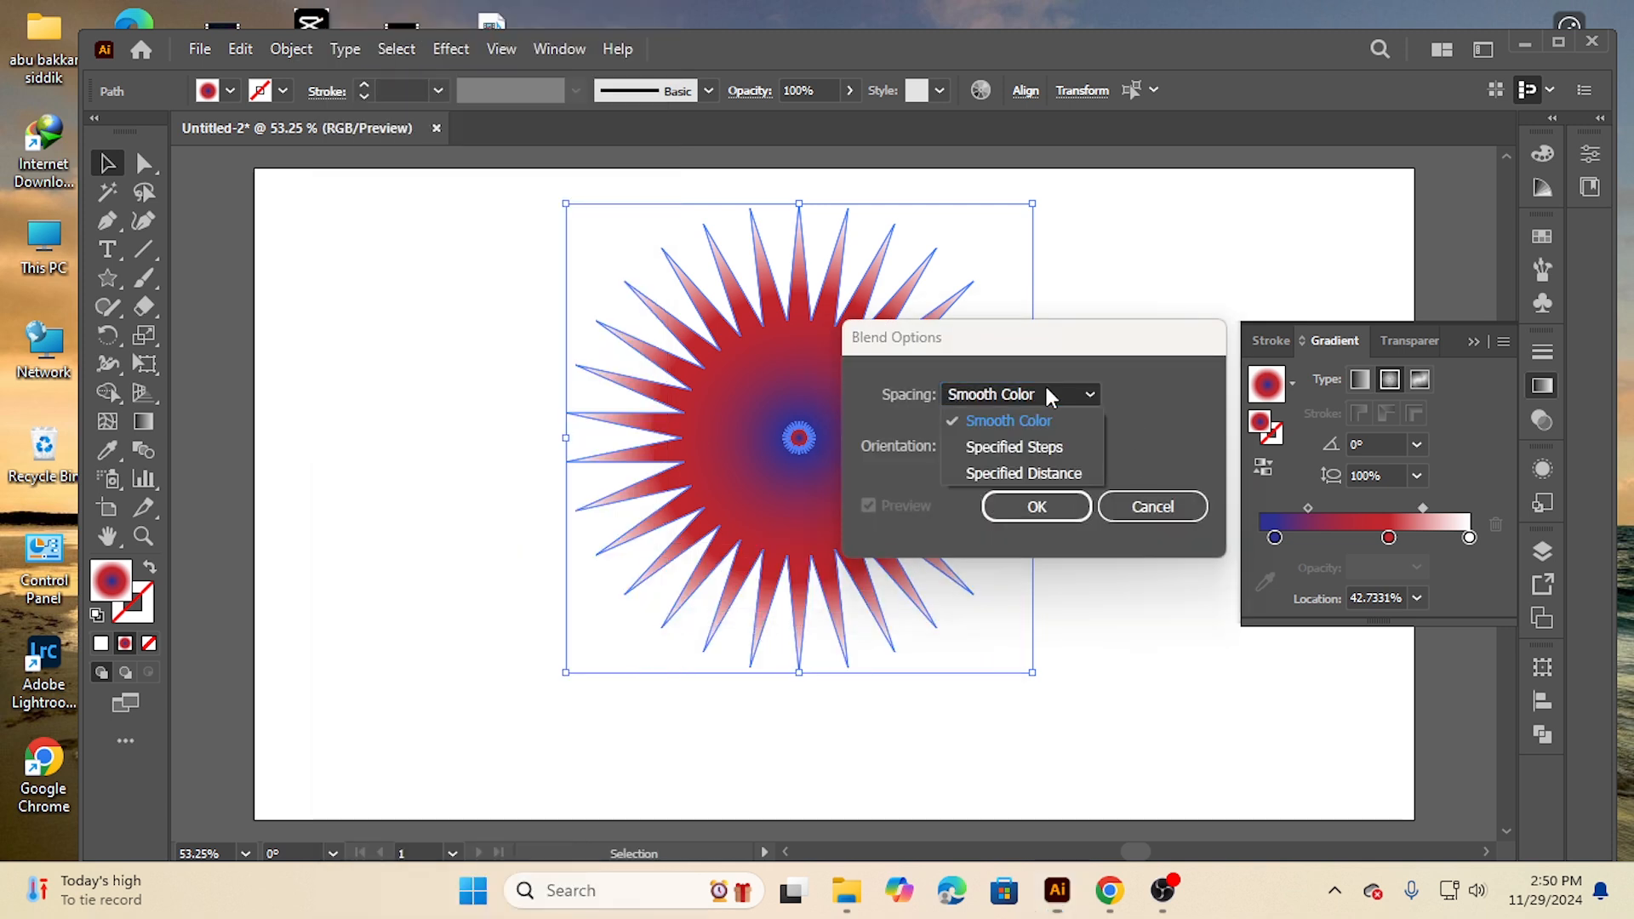
pyautogui.click(1046, 448)
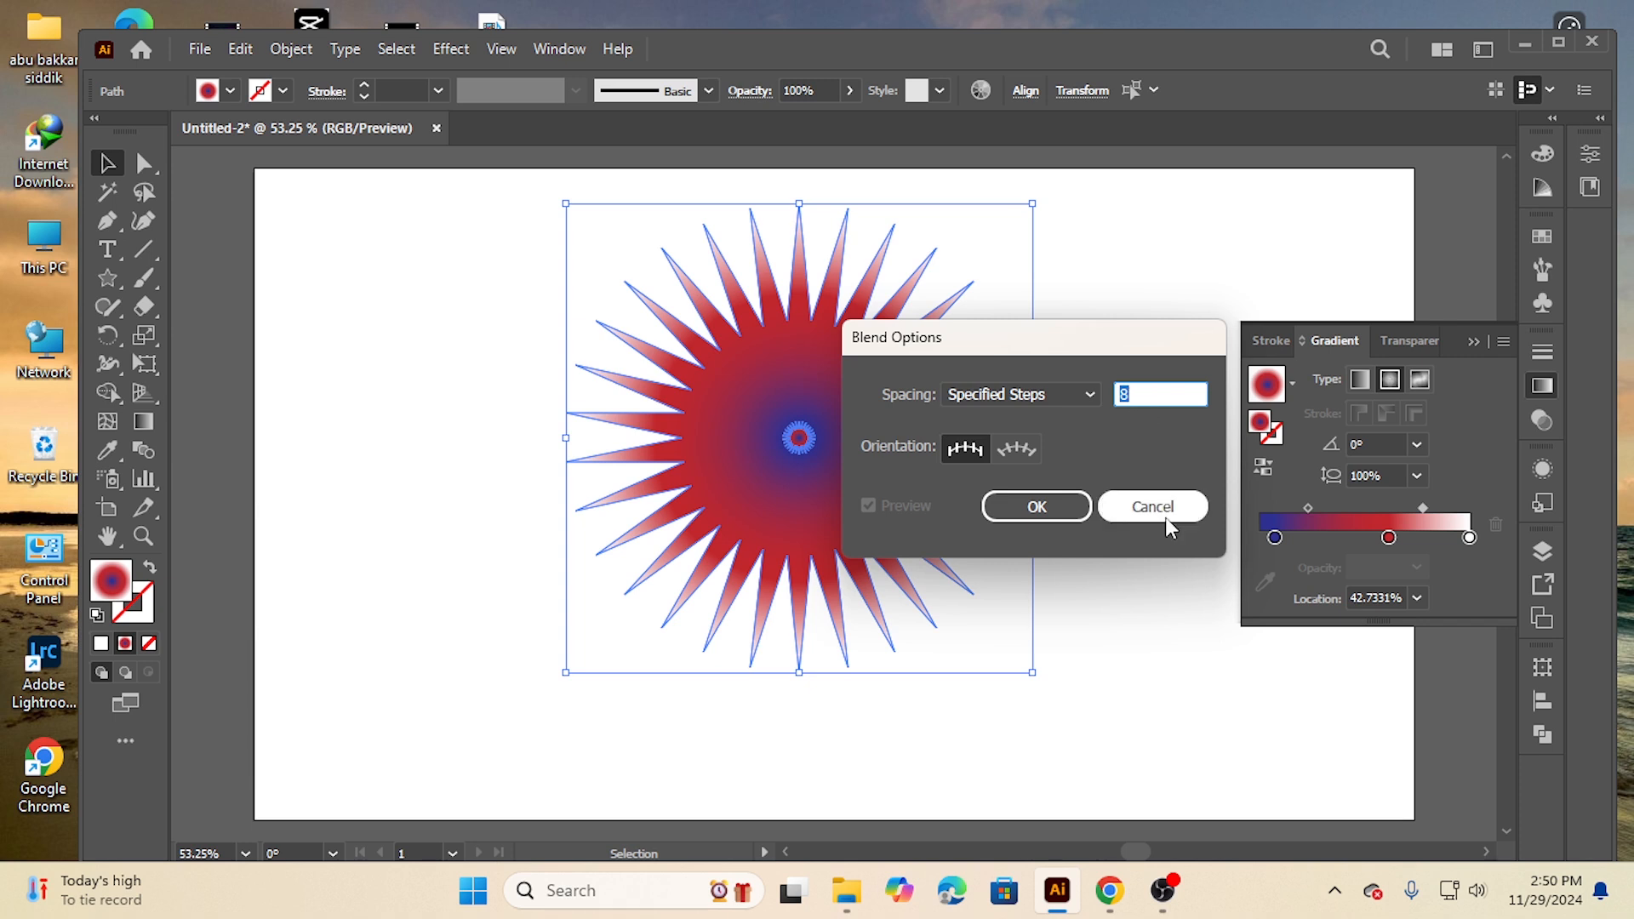
pyautogui.write('50')
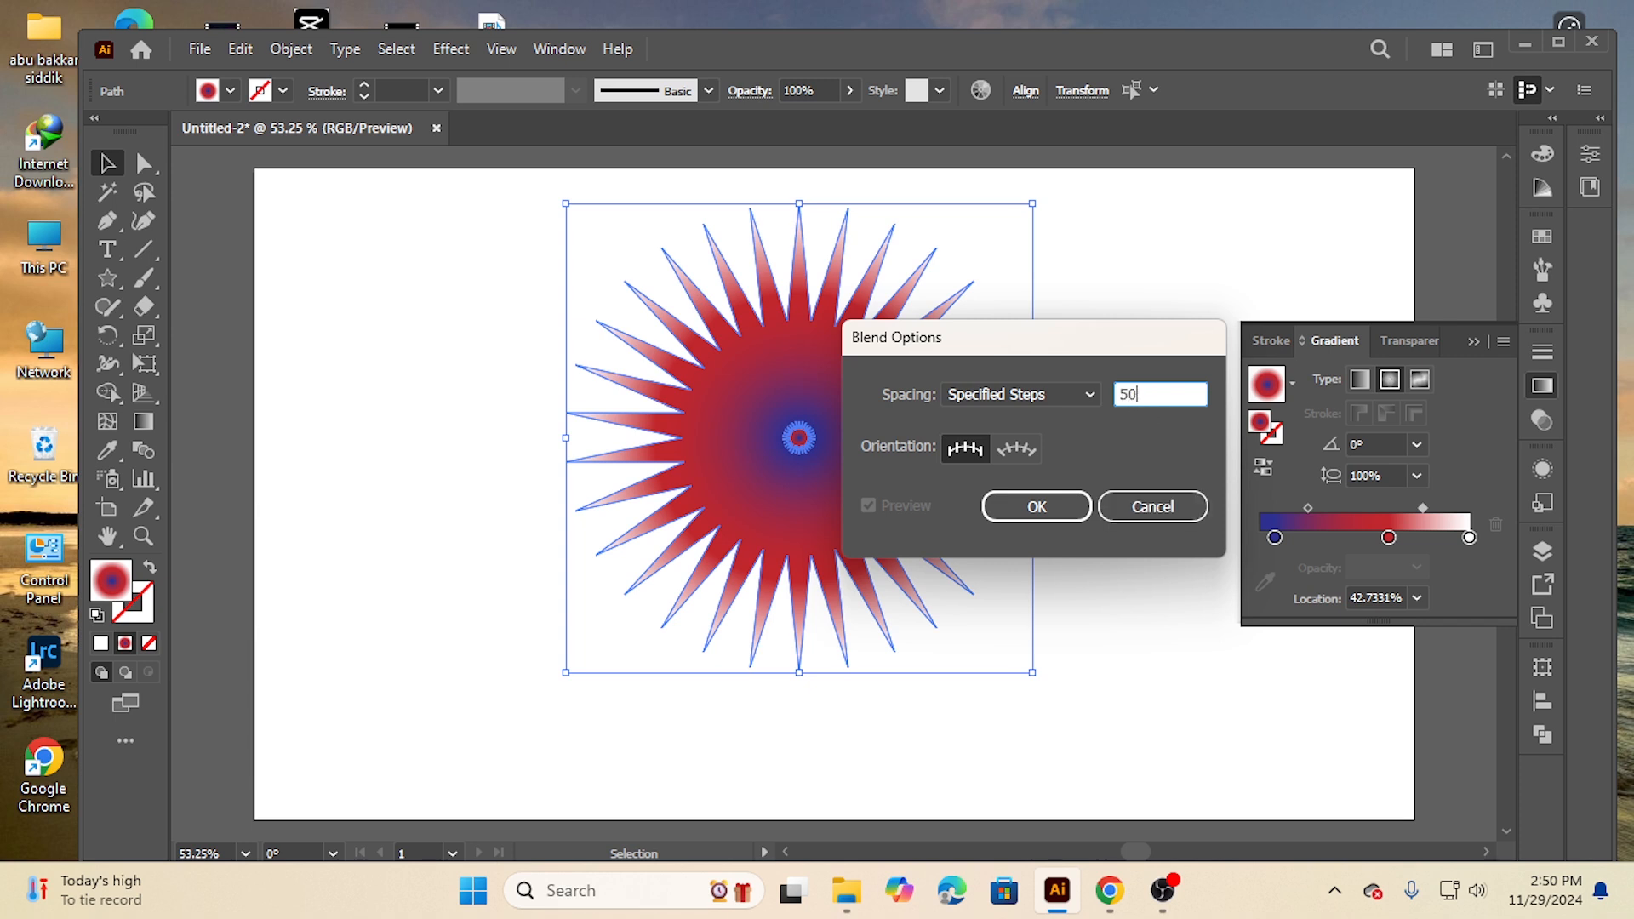
pyautogui.click(1019, 509)
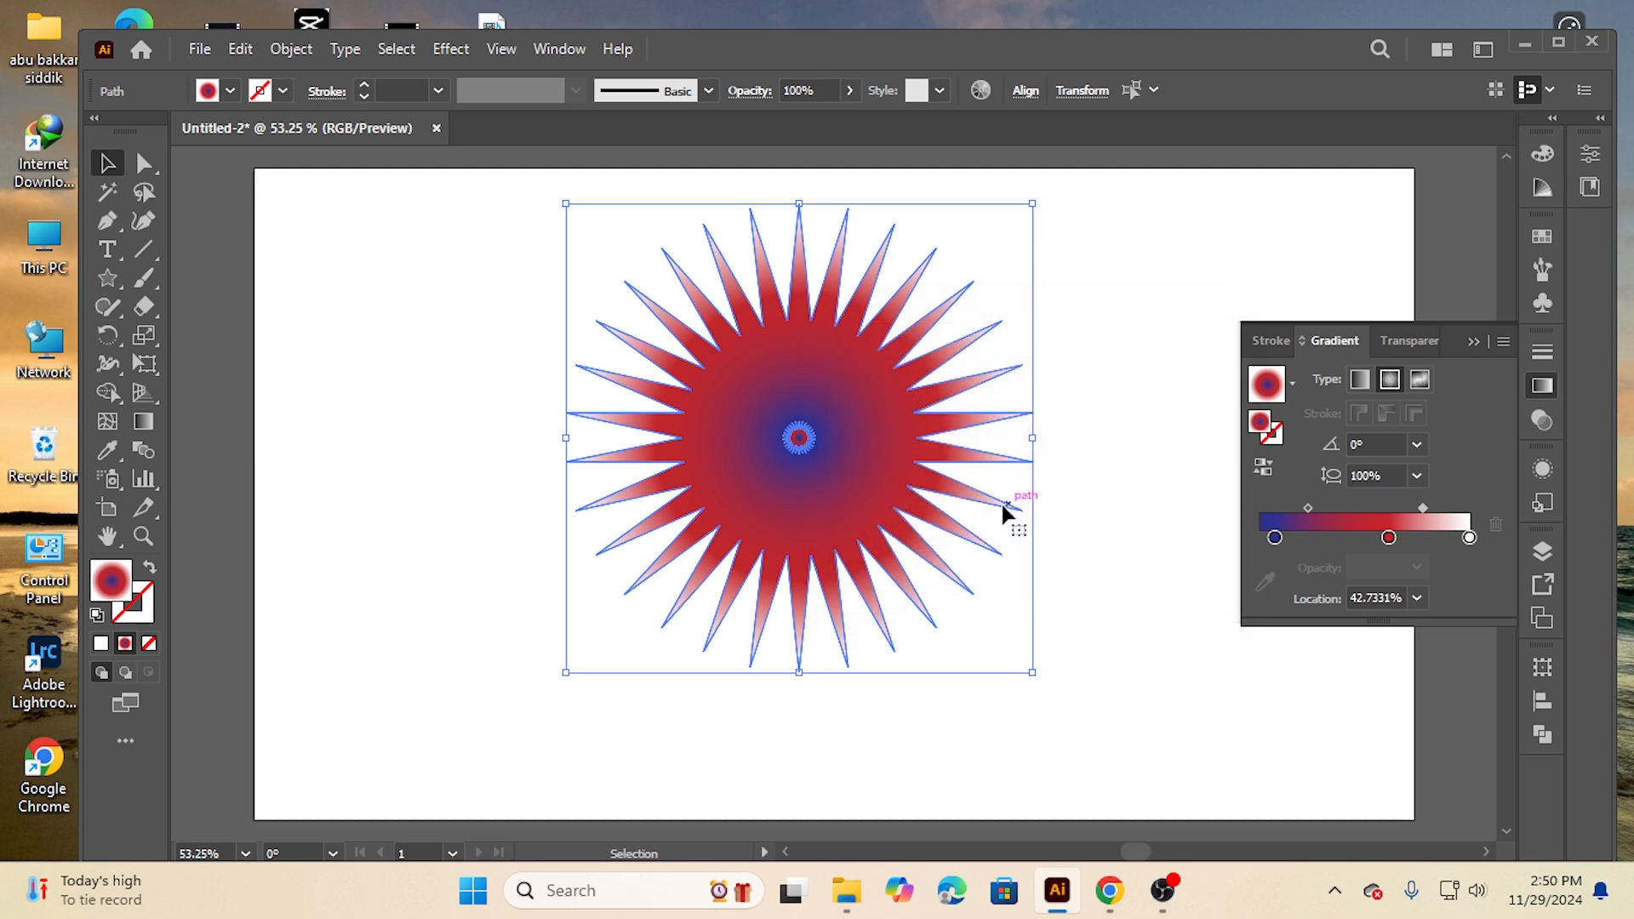
# Make a blend between the large and tiny stars
pyautogui.click(284, 52)
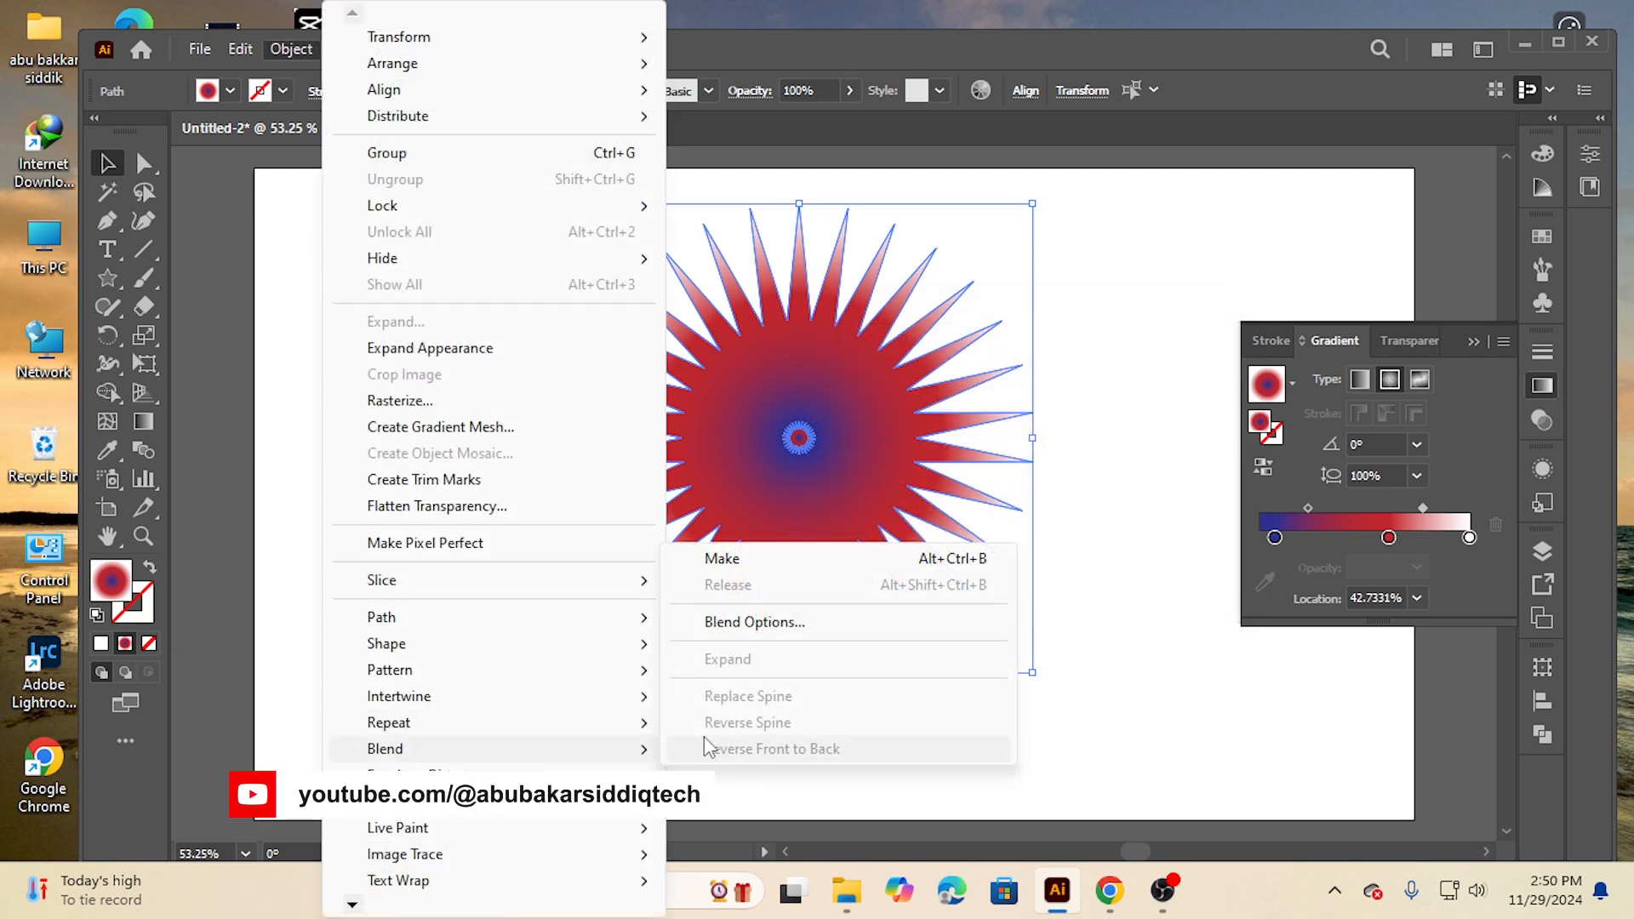
pyautogui.click(723, 560)
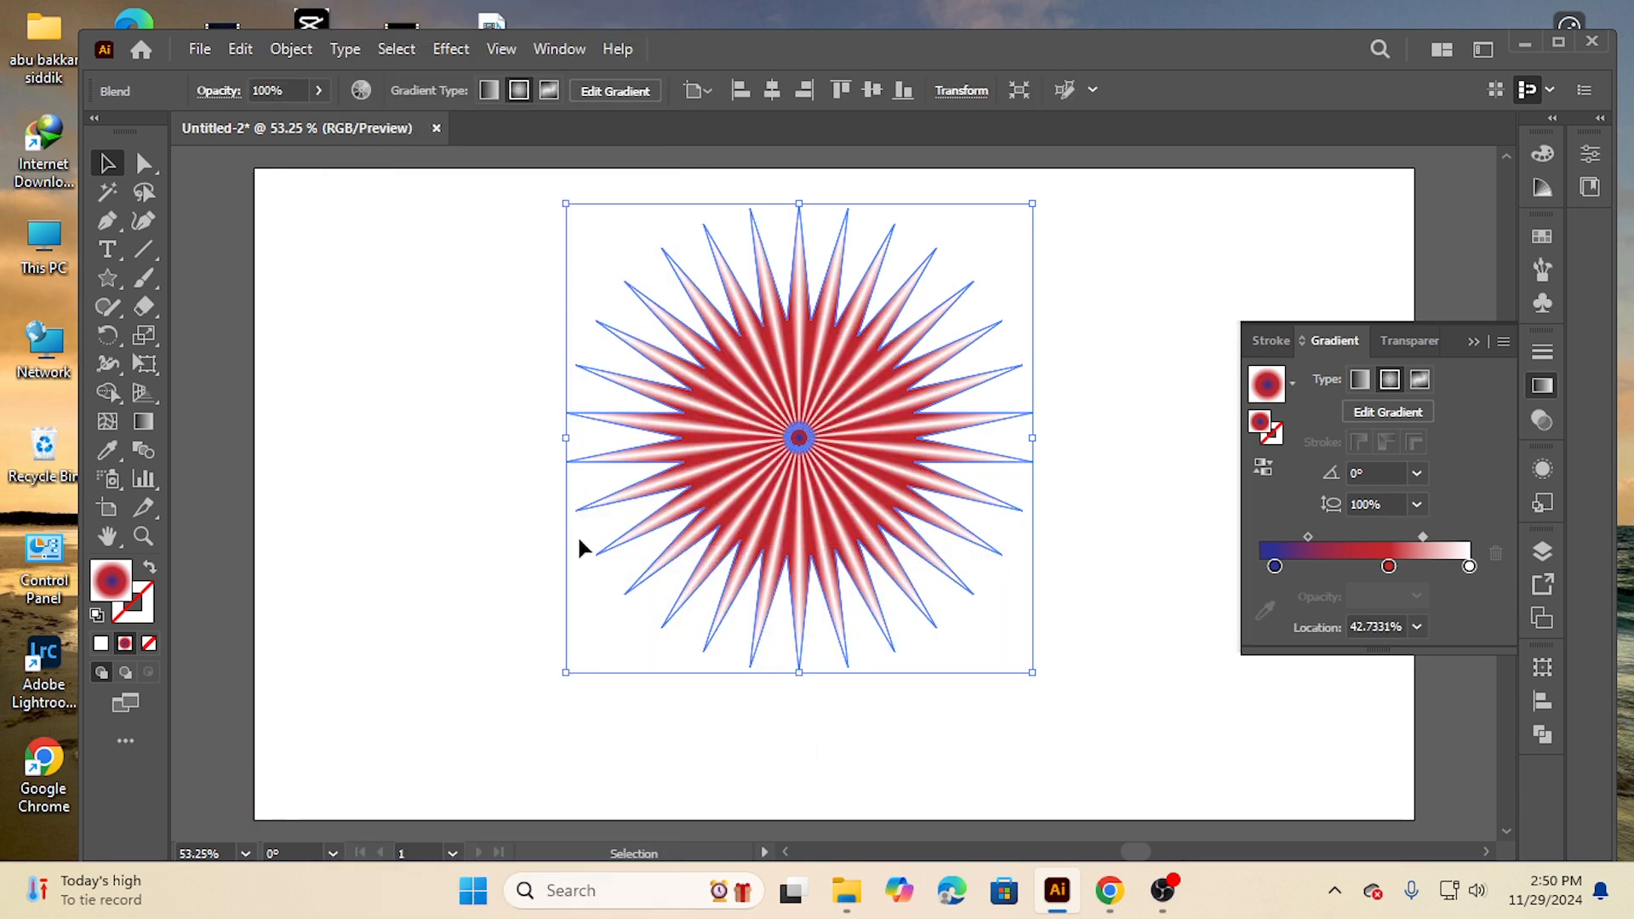
pyautogui.click(452, 409)
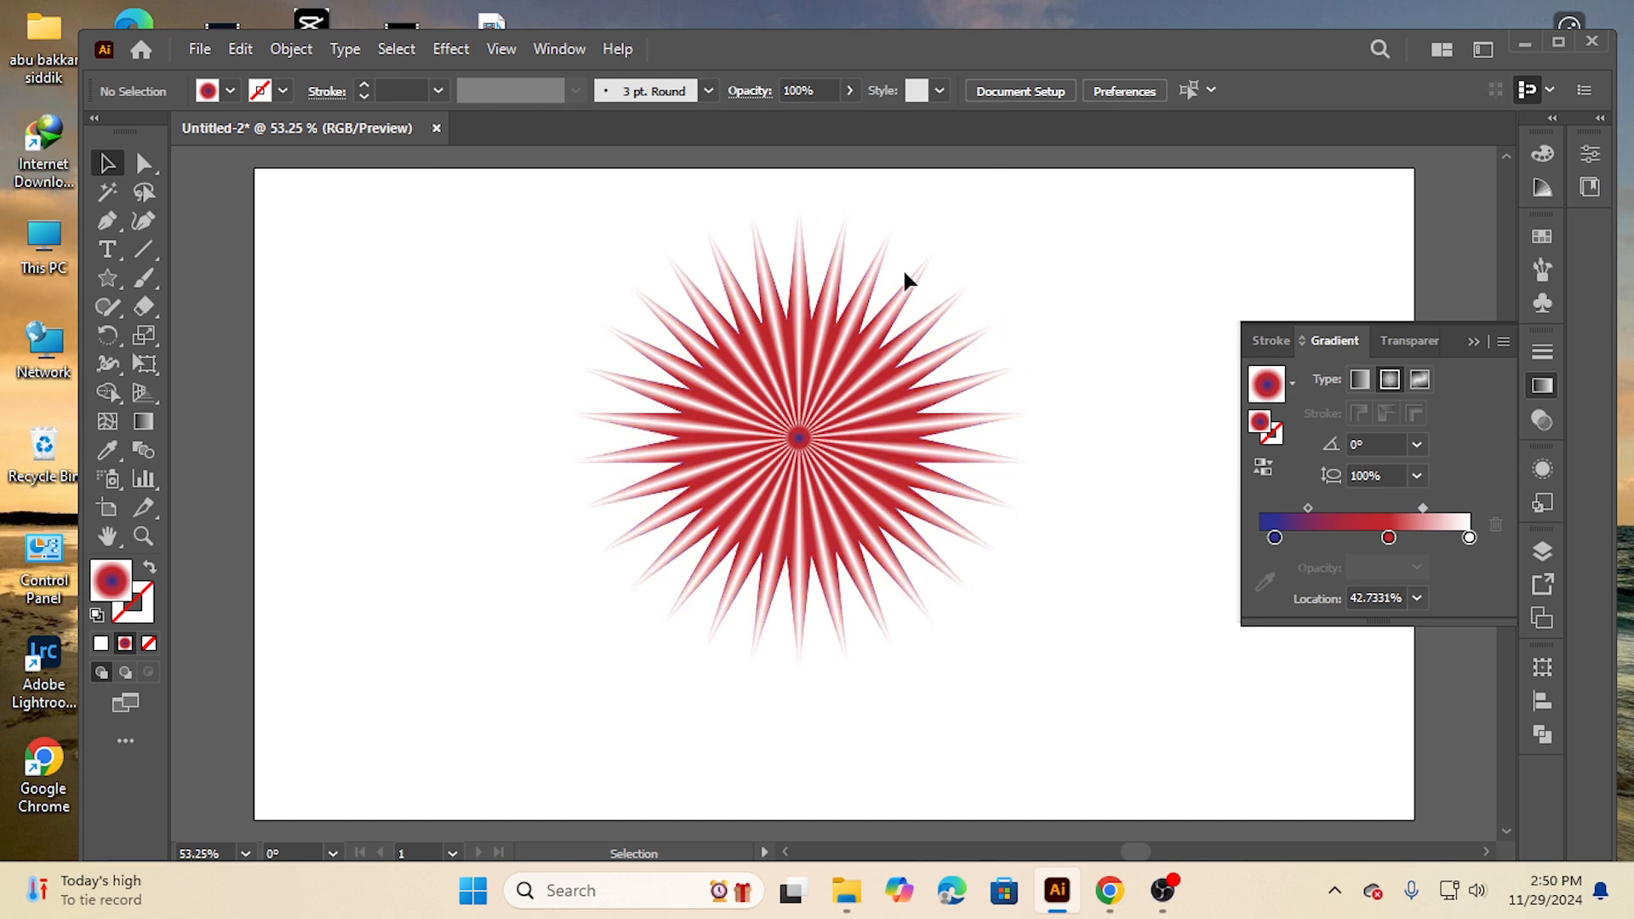
pyautogui.moveTo(480, 312); pyautogui.dragTo(1056, 647)
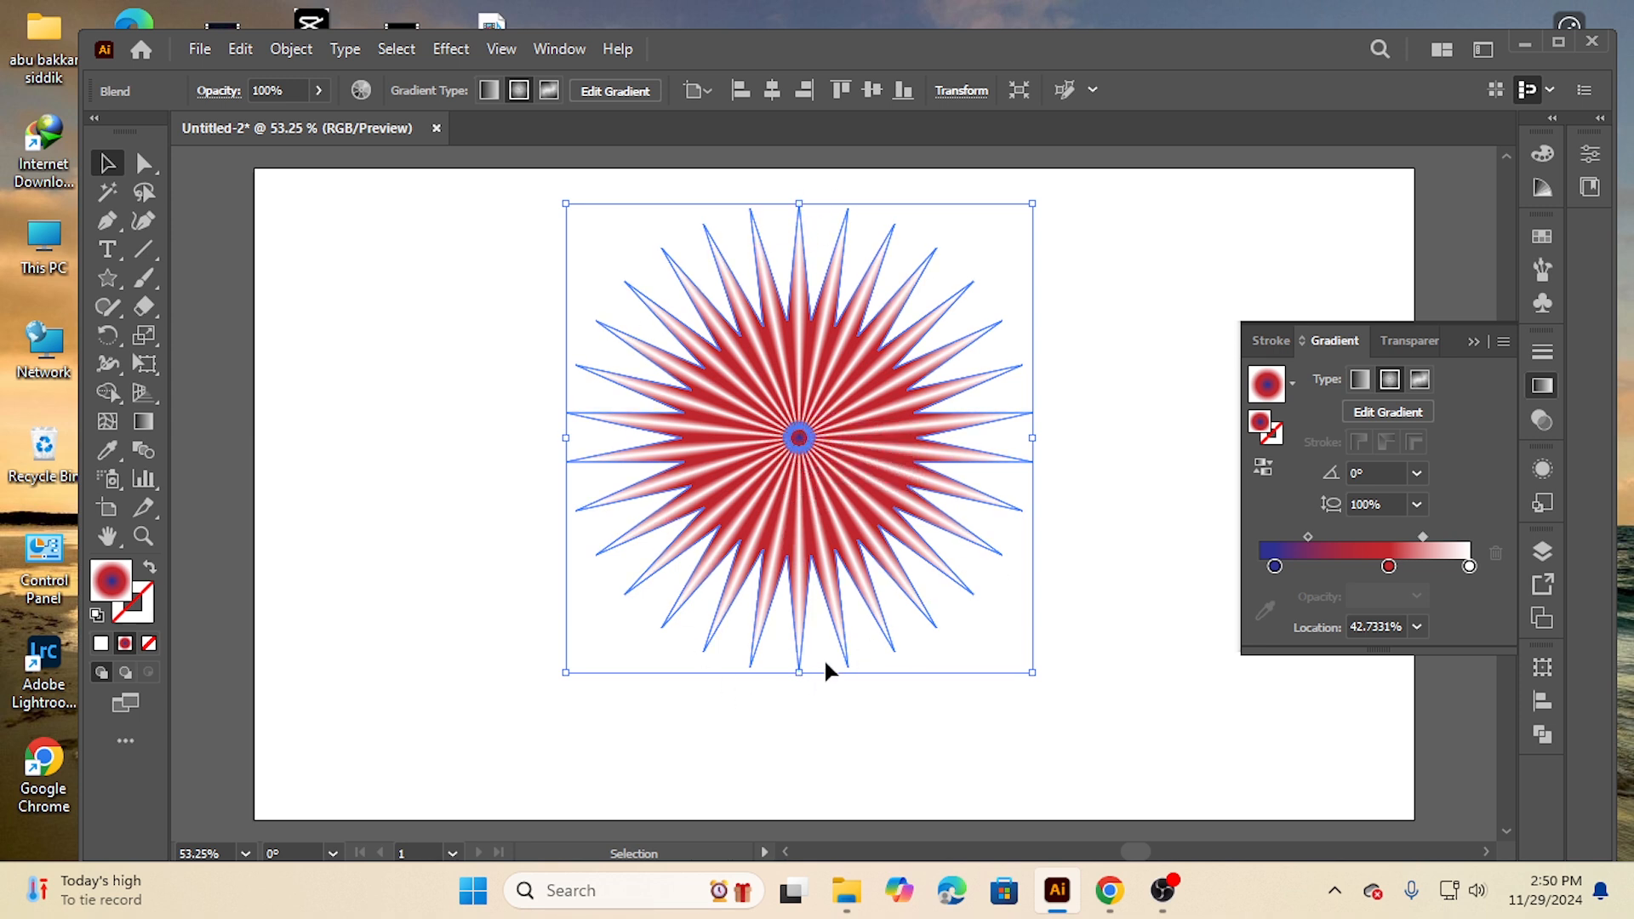
# Apply a Tweak distortion effect to the blend with 10% horizontal and 10% vertical amounts
pyautogui.click(455, 51)
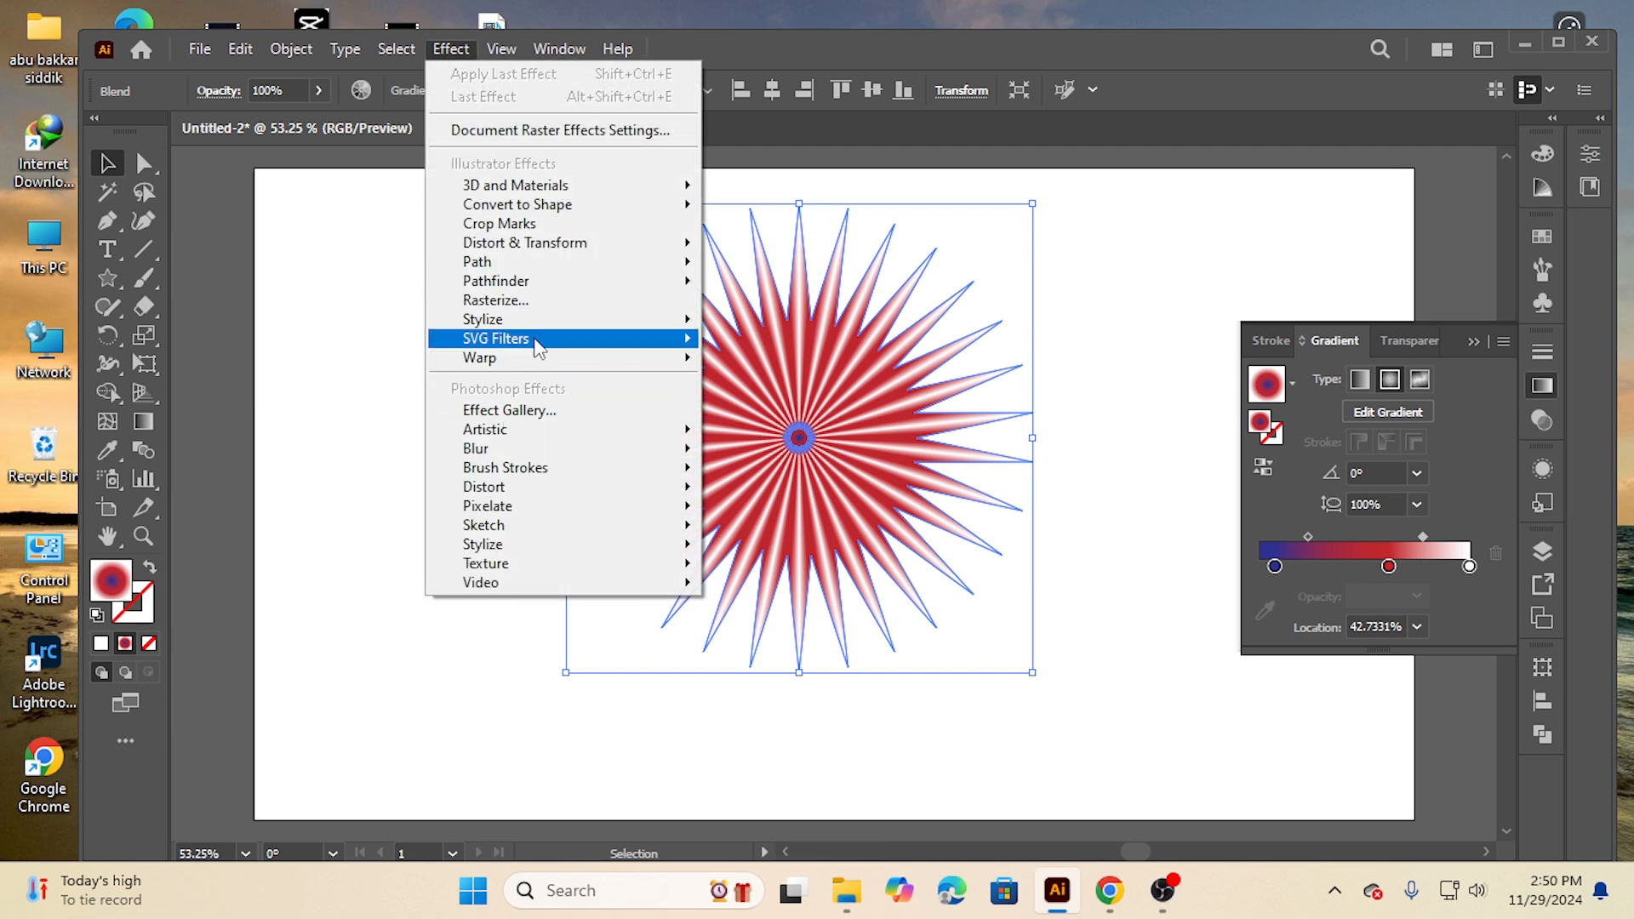
pyautogui.moveTo(443, 286)
pyautogui.moveTo(636, 249)
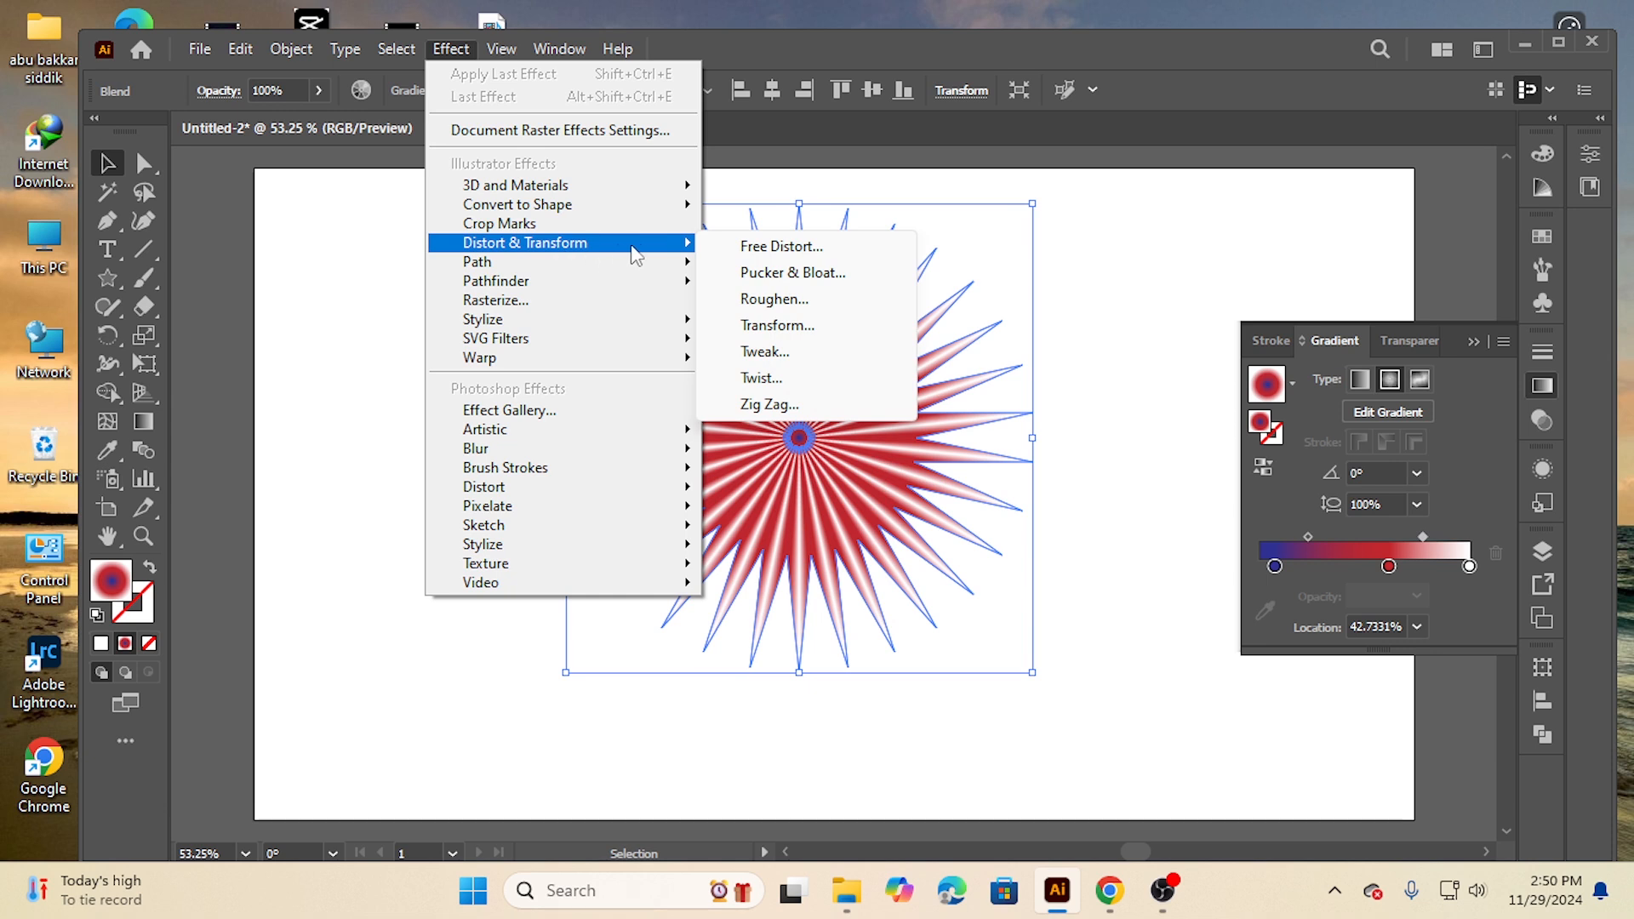
pyautogui.click(765, 355)
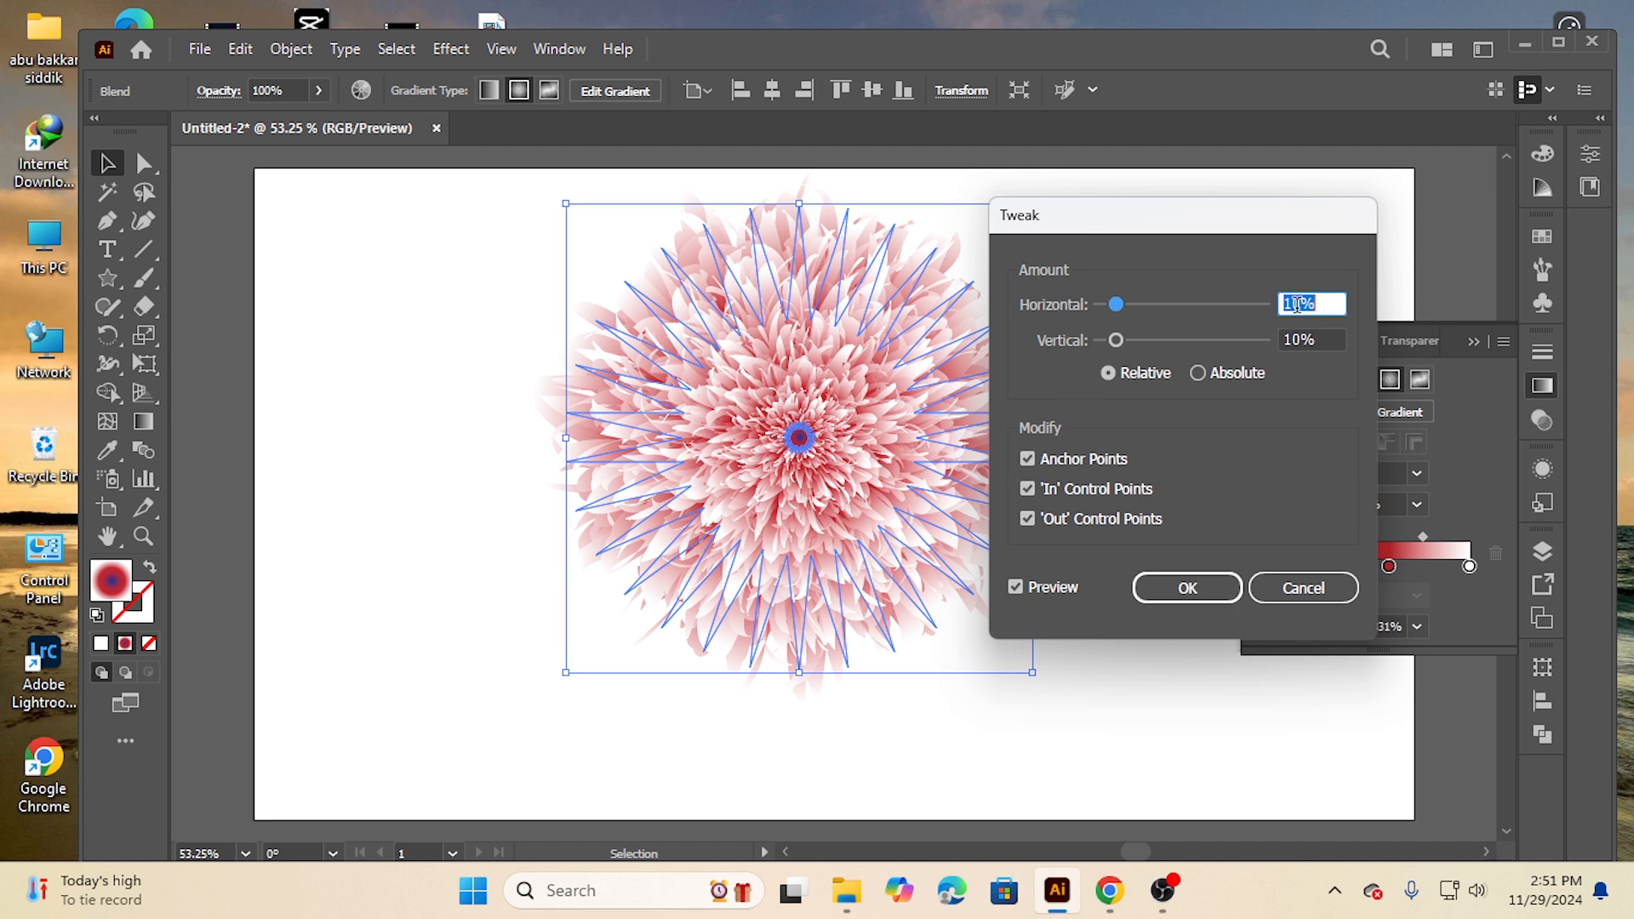
pyautogui.moveTo(1116, 341); pyautogui.dragTo(1135, 341)
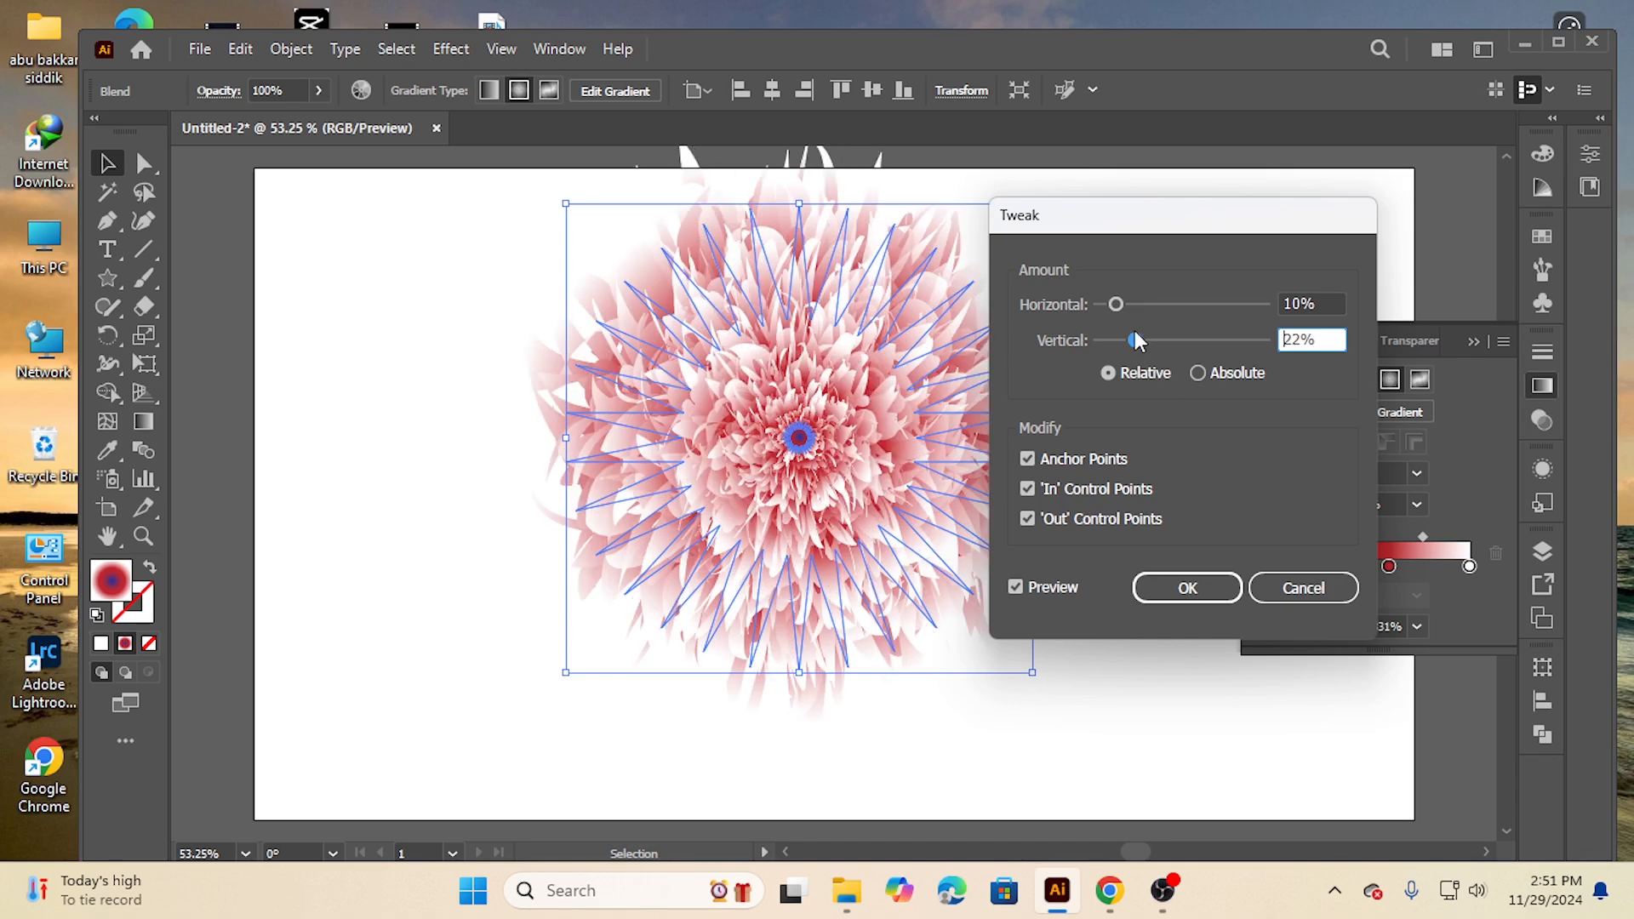
pyautogui.moveTo(1134, 339); pyautogui.dragTo(1117, 346)
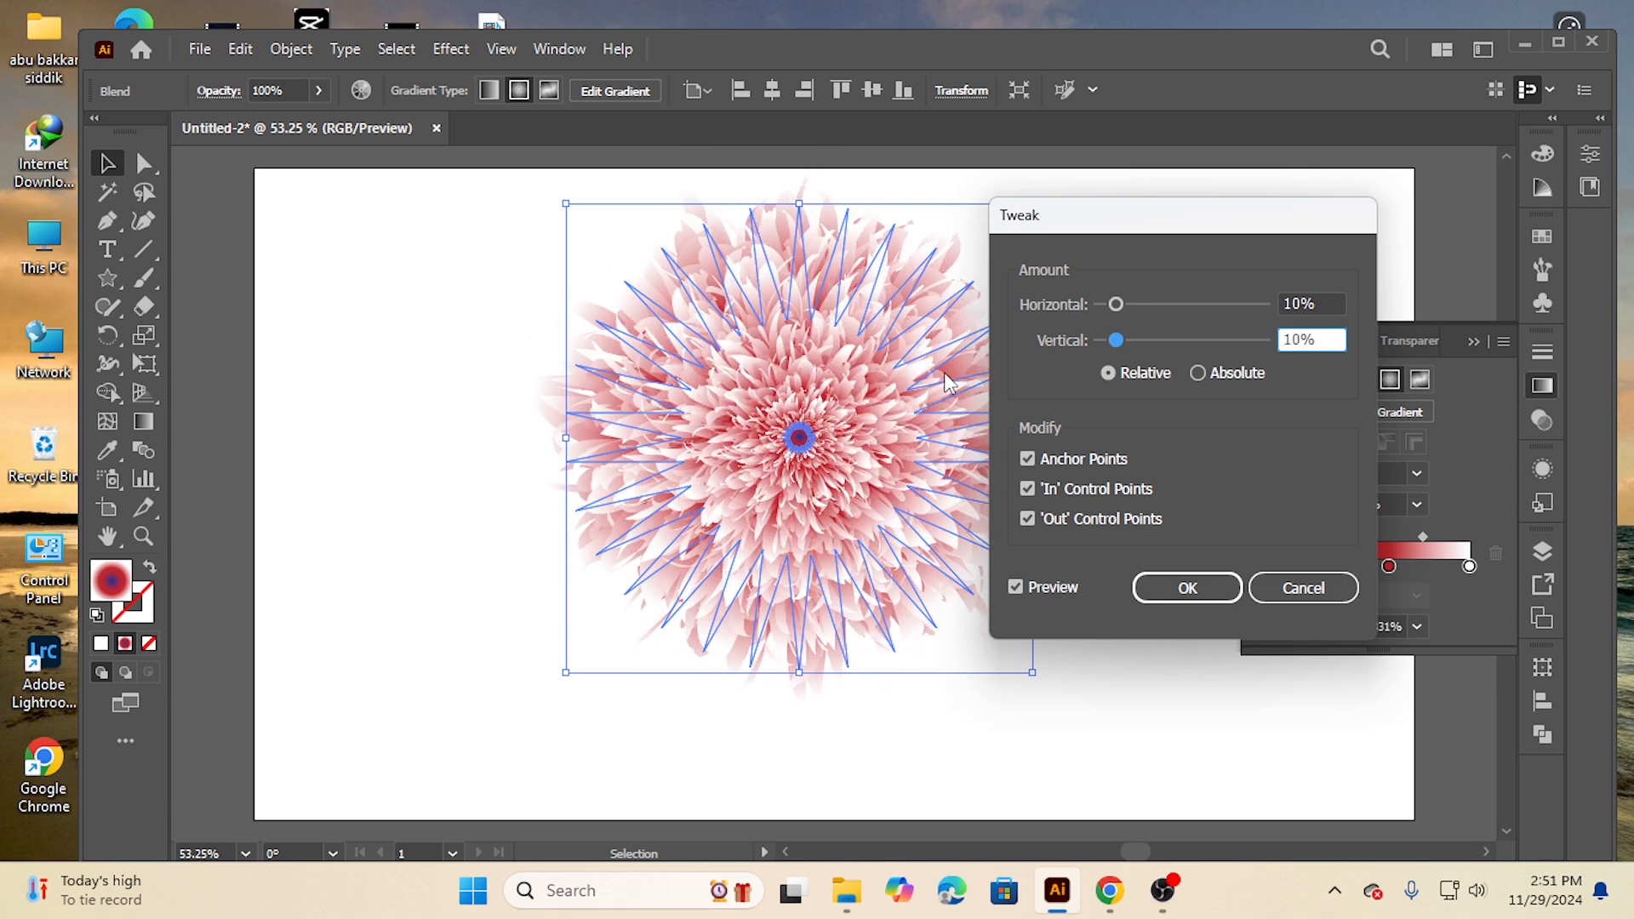
pyautogui.click(1186, 592)
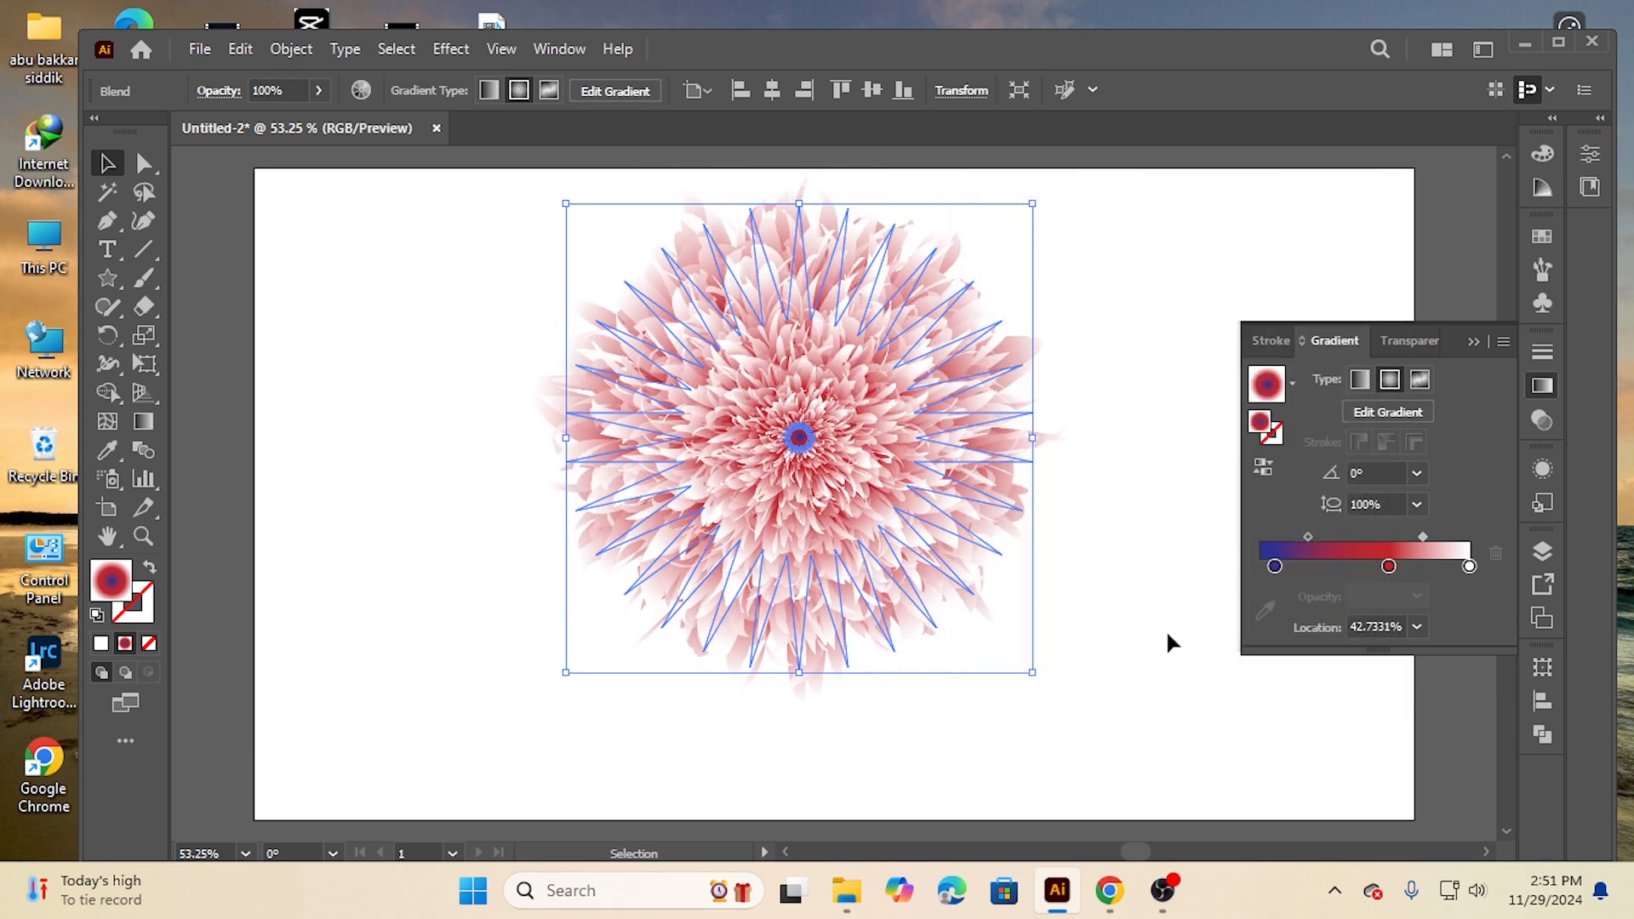
# Move the flower slightly down and to the left
pyautogui.click(441, 388)
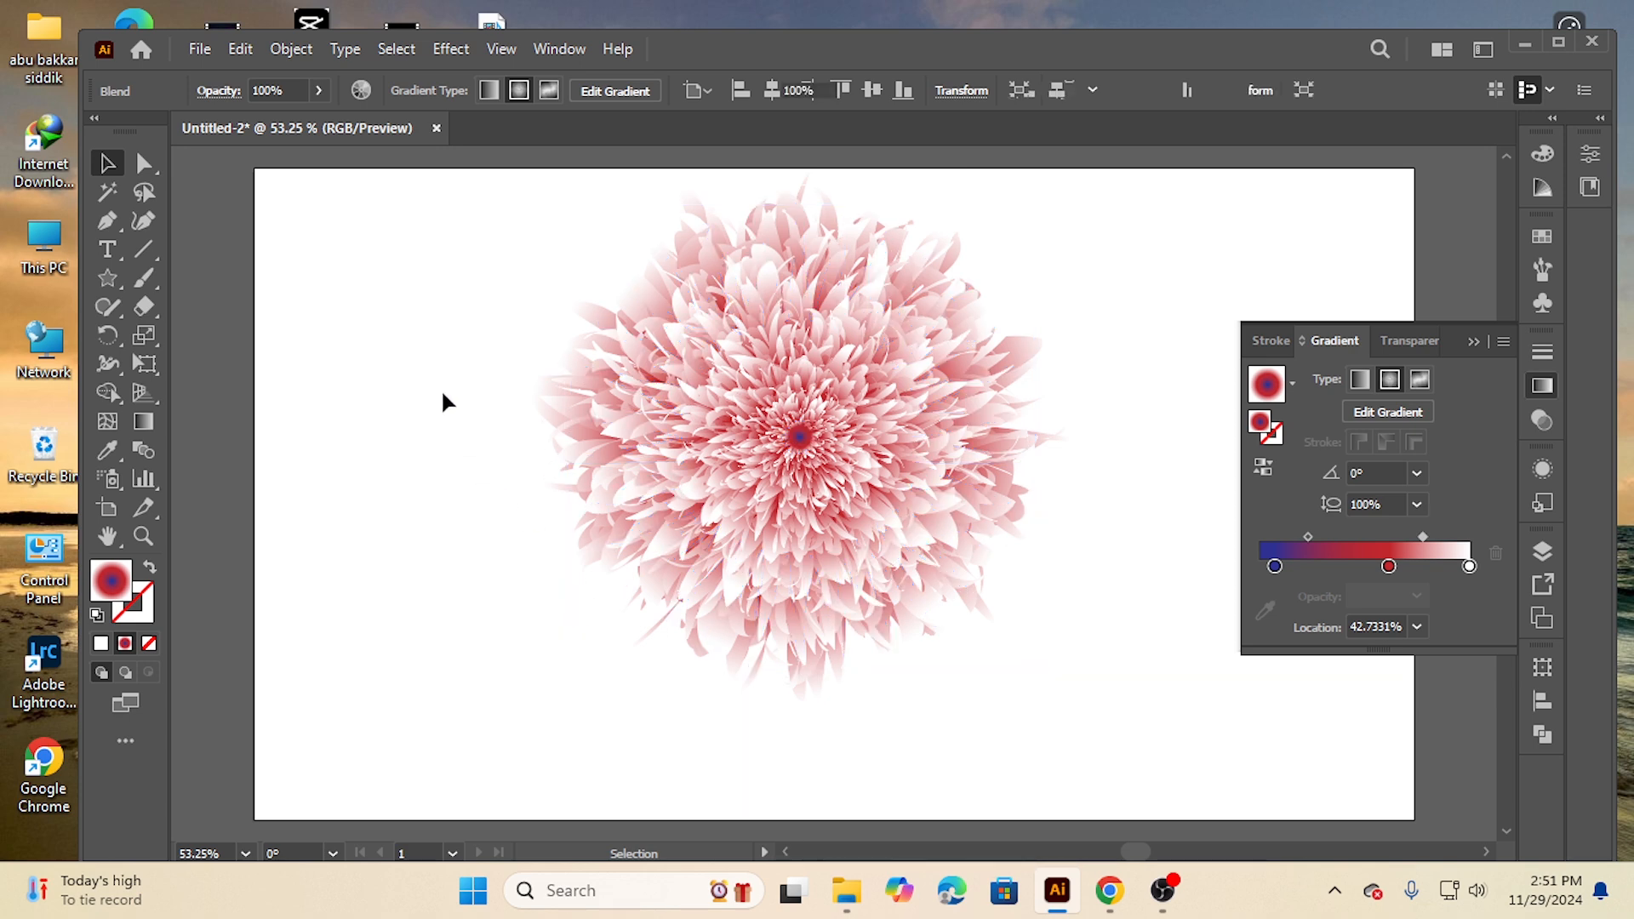
pyautogui.moveTo(777, 379); pyautogui.dragTo(739, 441)
pyautogui.click(423, 266)
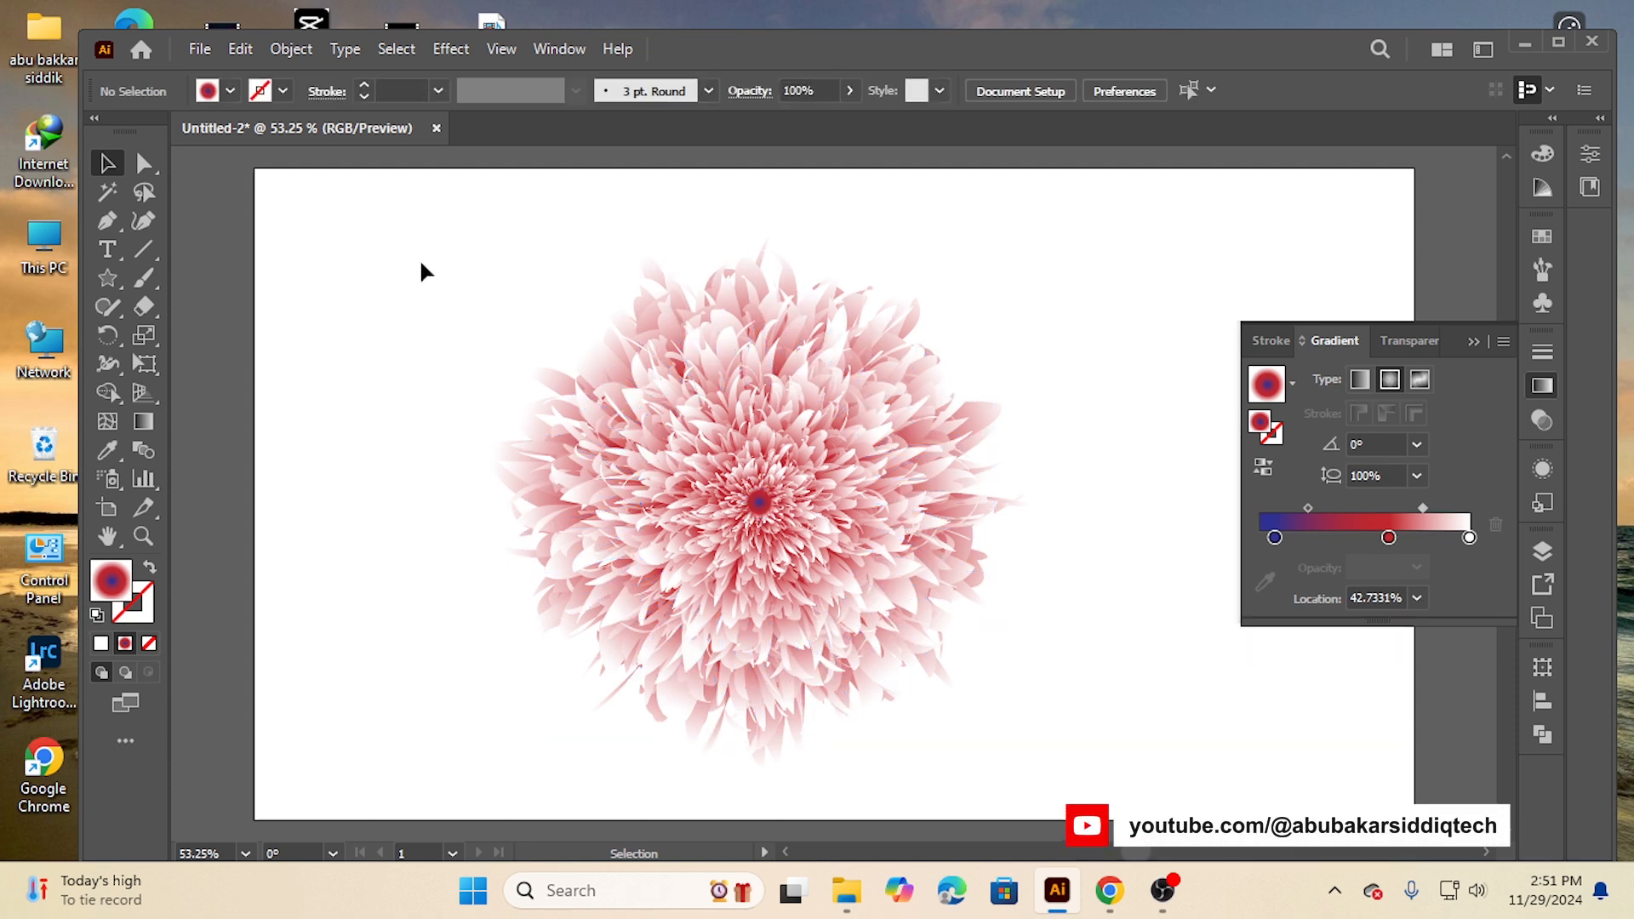
# Move the blend's red gradient stop to about 71% location and set its color to a blue swatch
pyautogui.click(931, 584)
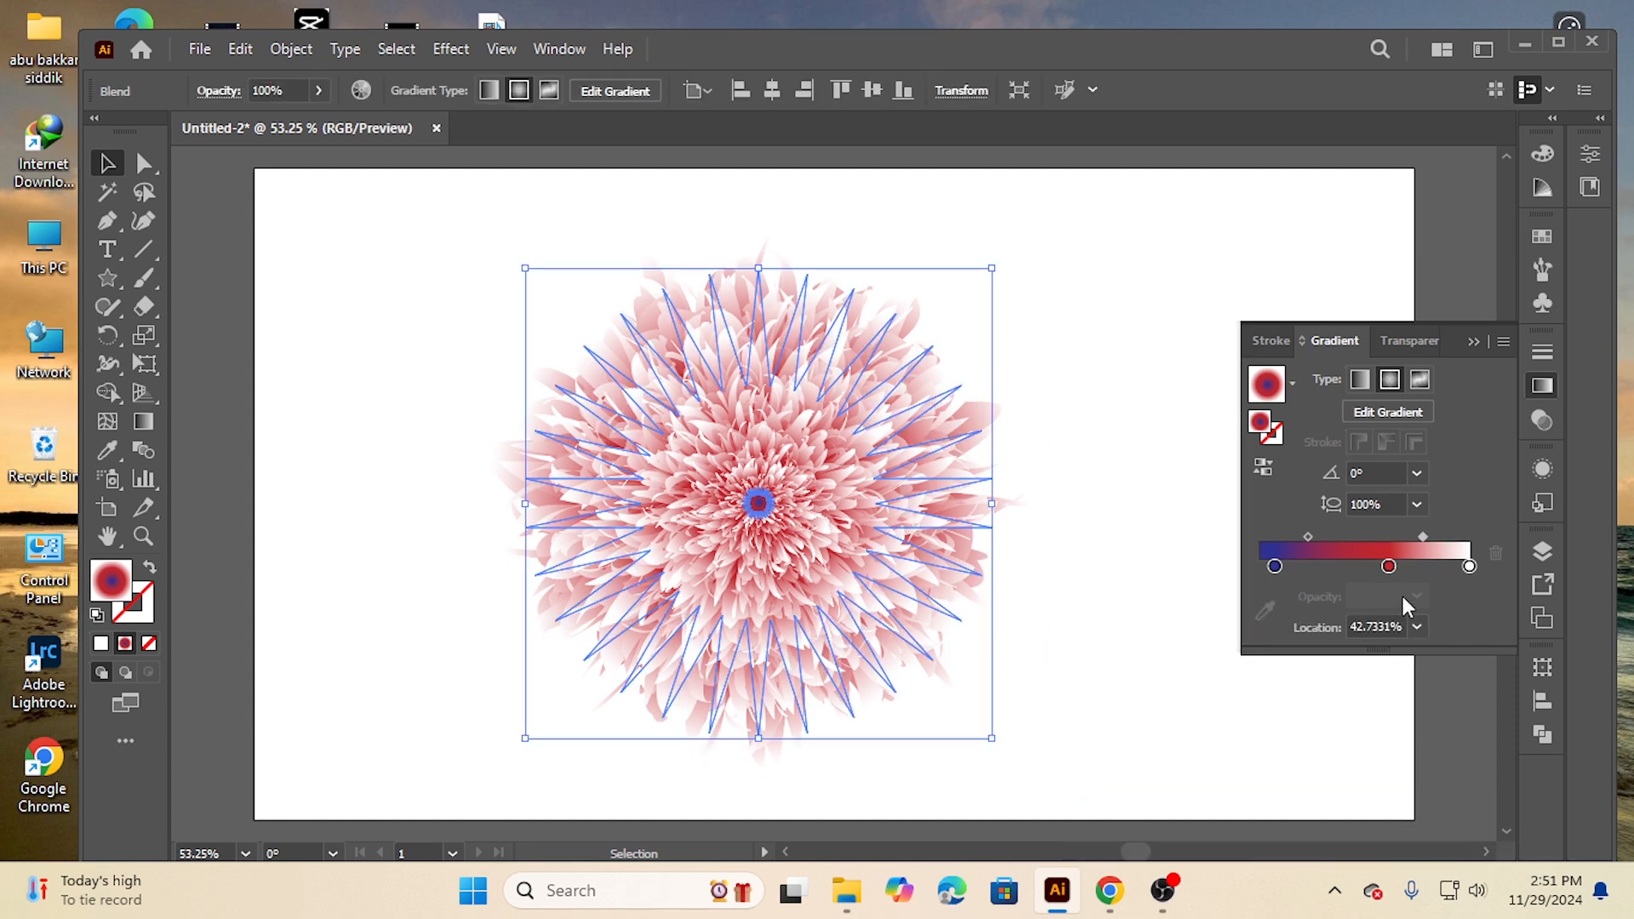
pyautogui.moveTo(1389, 567); pyautogui.dragTo(1426, 568)
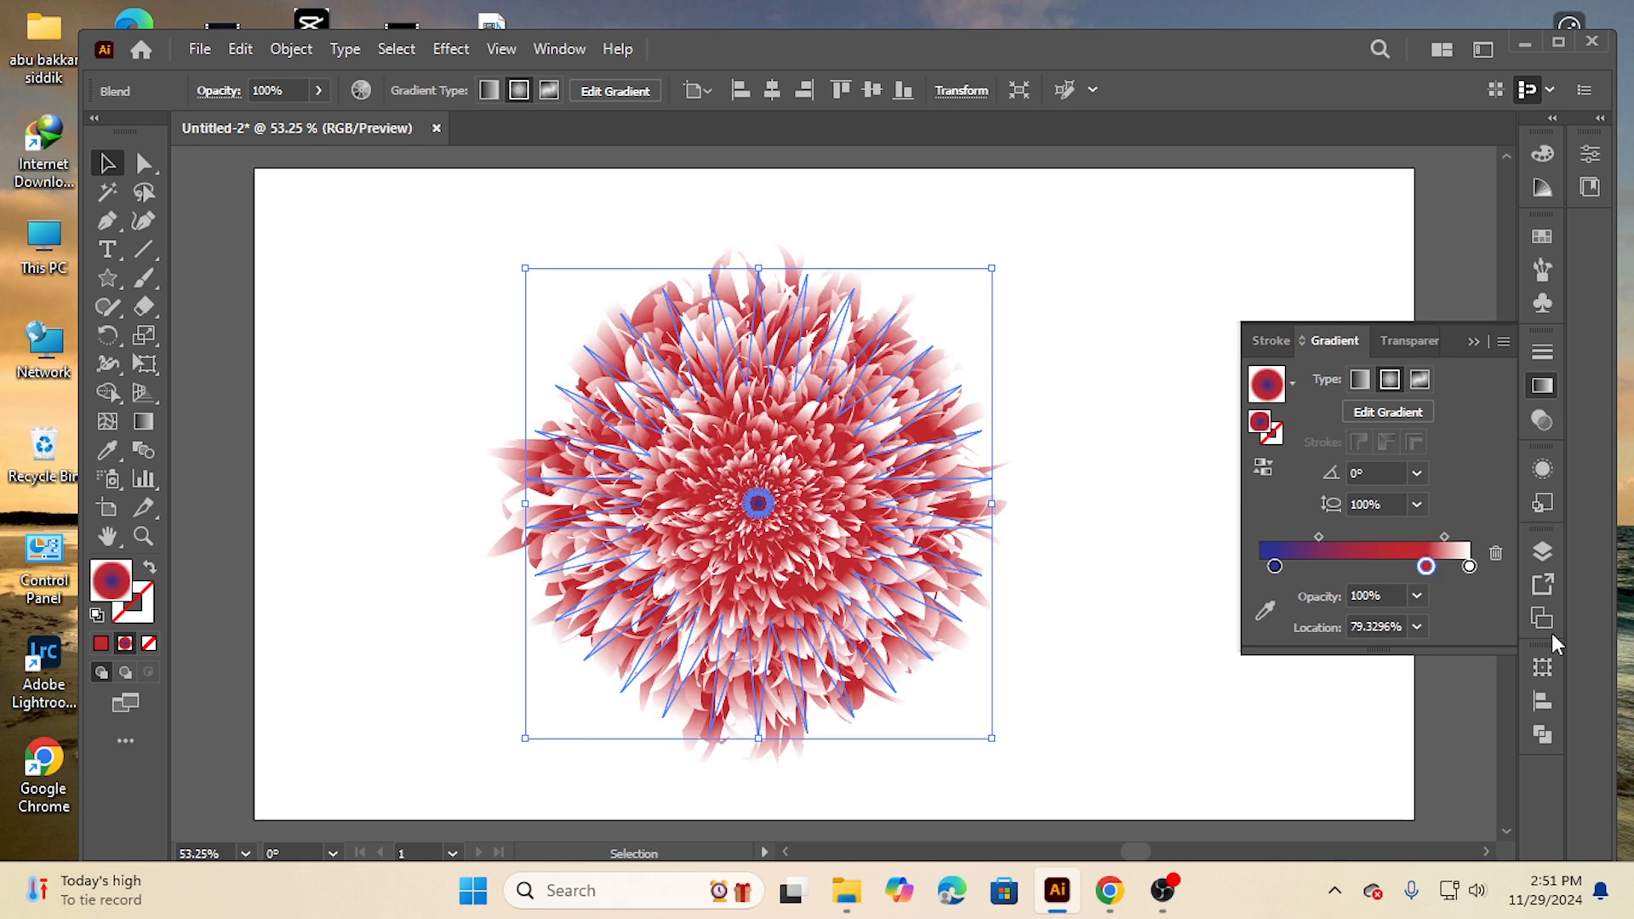
pyautogui.moveTo(1431, 568); pyautogui.dragTo(1343, 572)
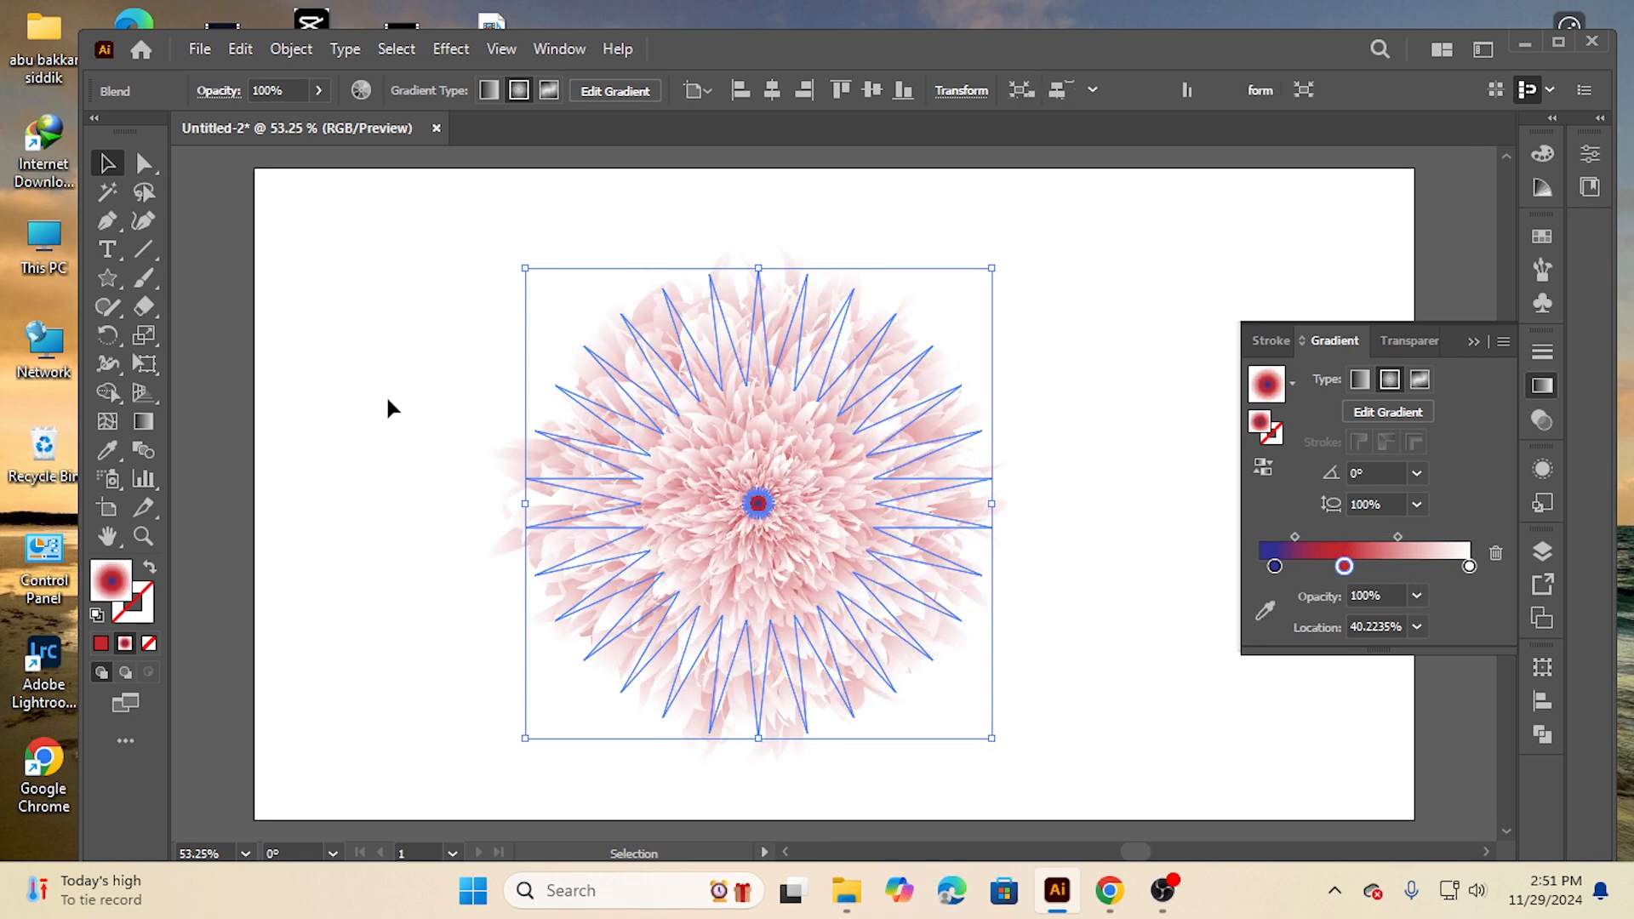
pyautogui.click(385, 395)
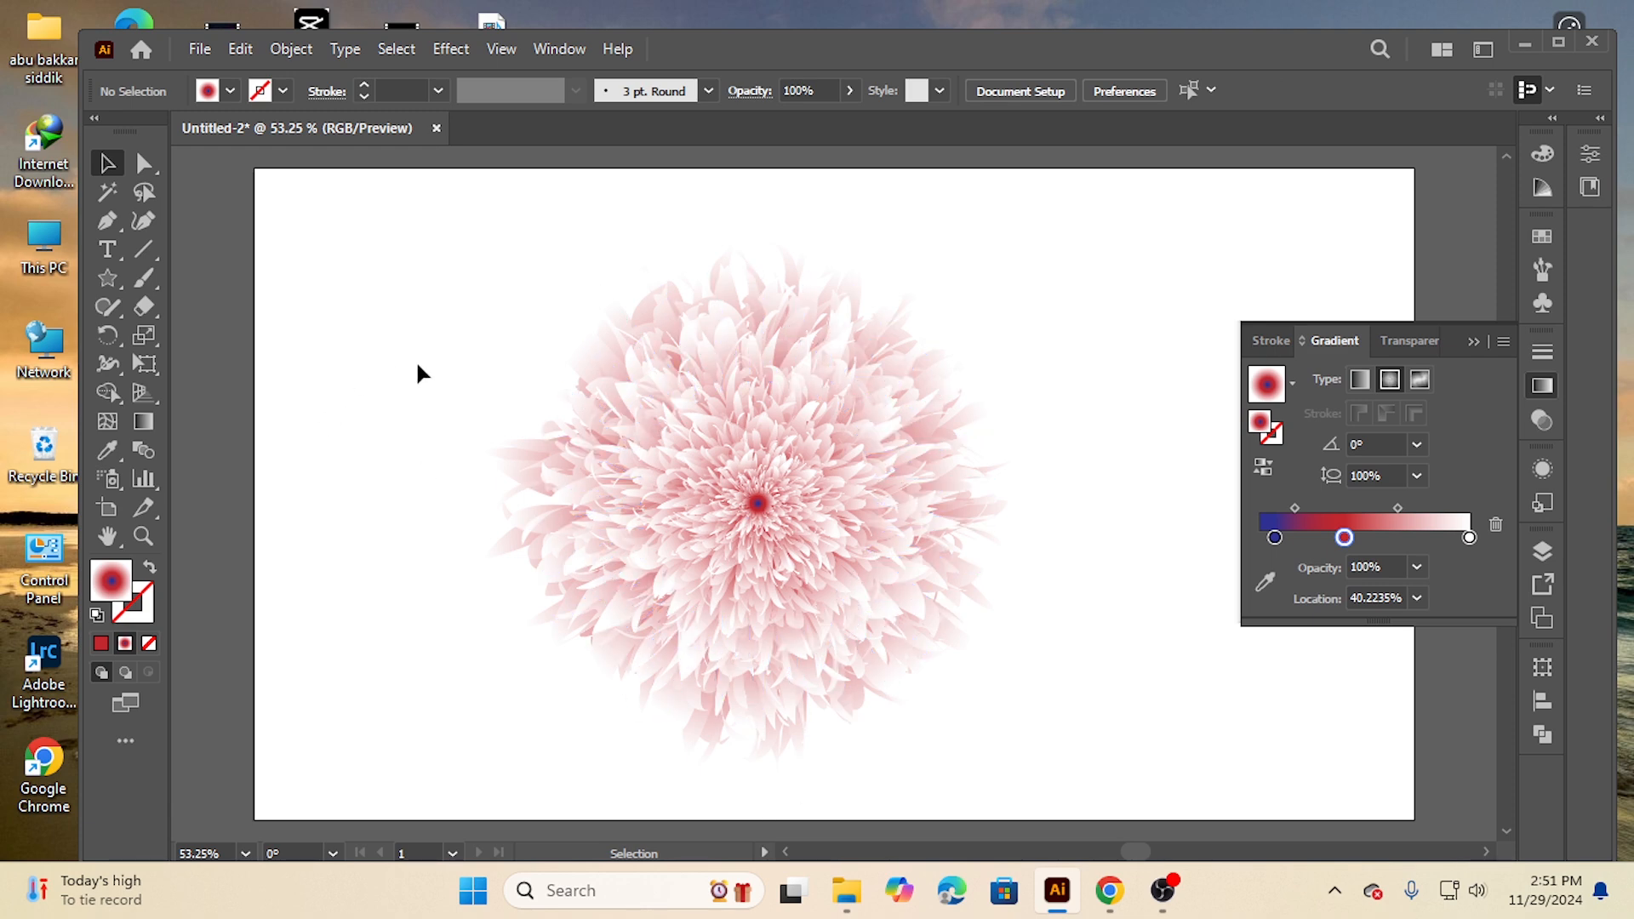
pyautogui.moveTo(451, 381); pyautogui.dragTo(1009, 706)
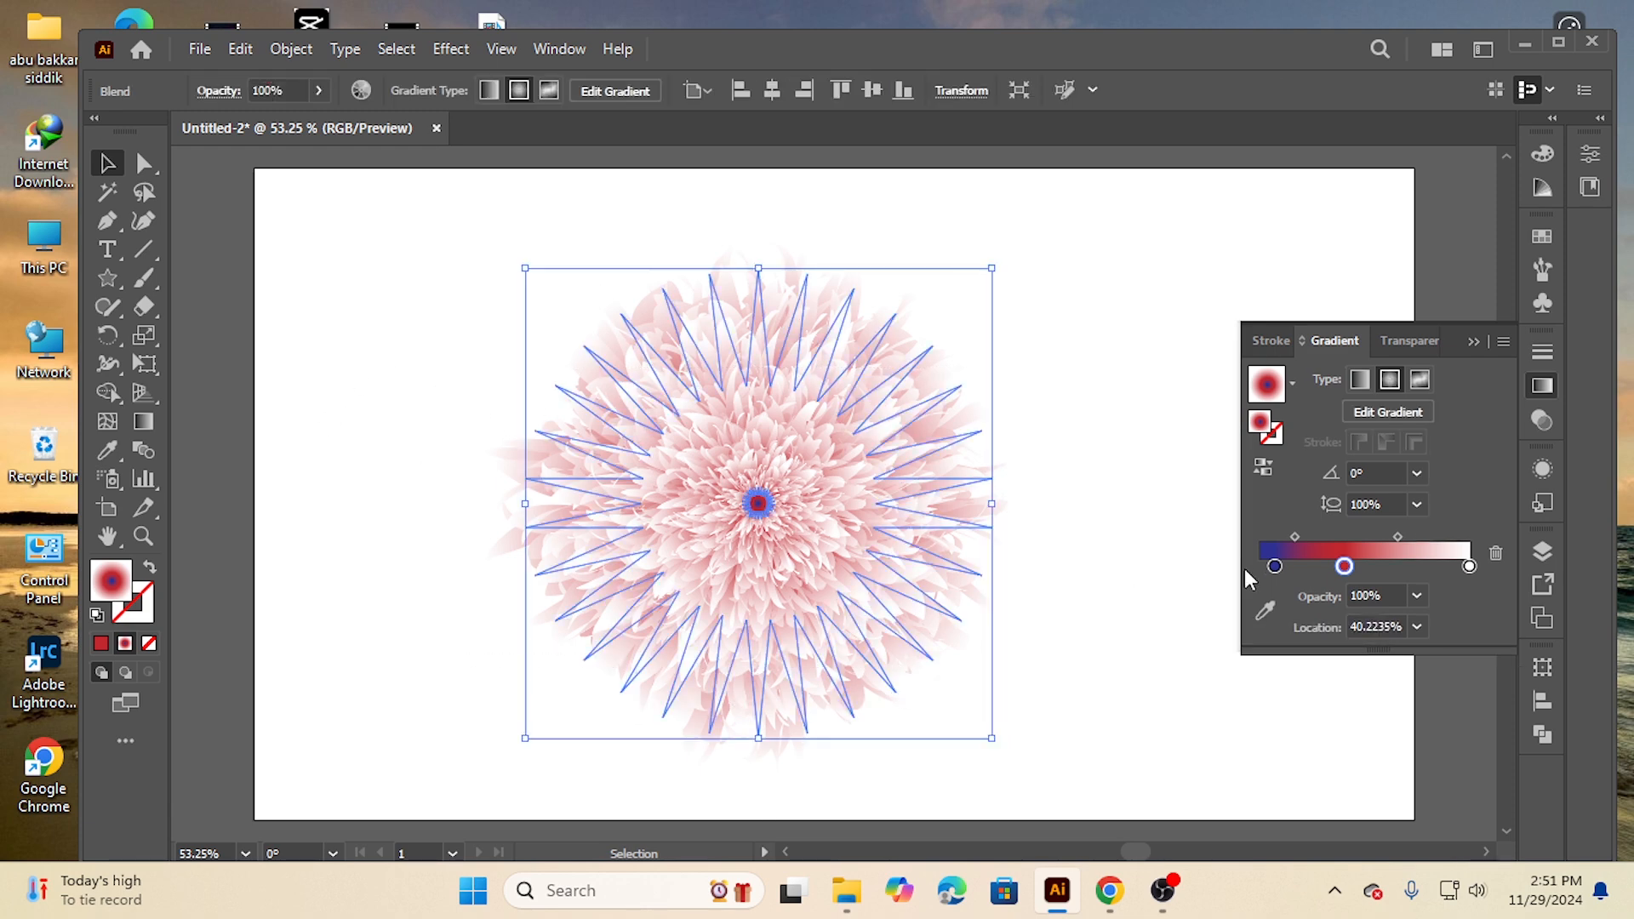
pyautogui.moveTo(1350, 569); pyautogui.dragTo(1449, 569)
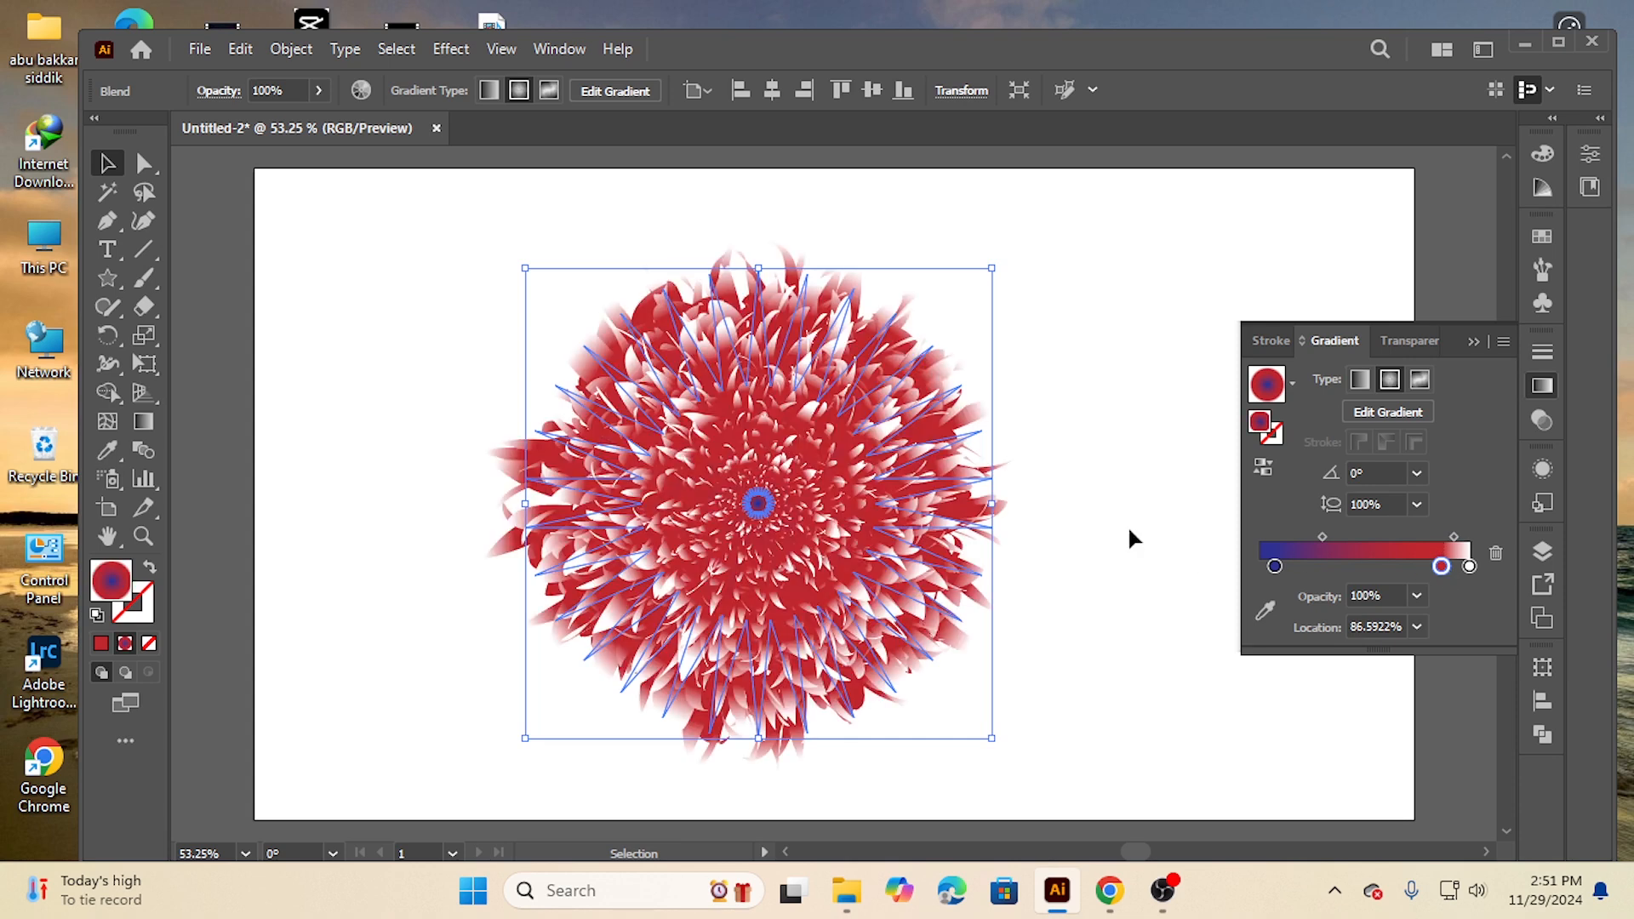
pyautogui.moveTo(1442, 567); pyautogui.dragTo(1409, 567)
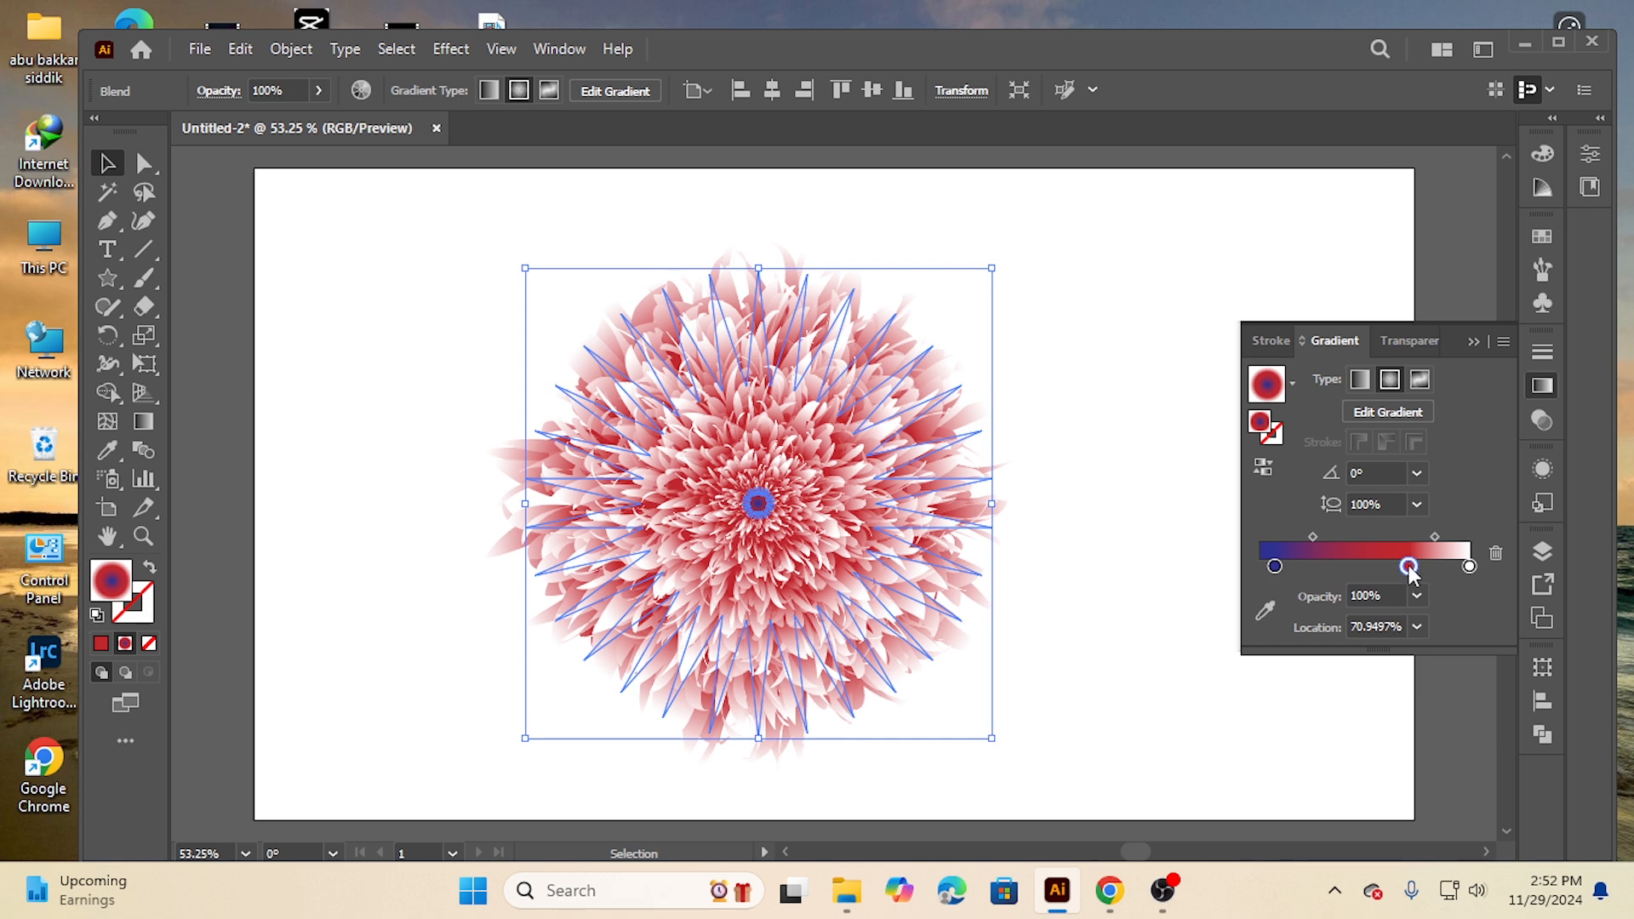
pyautogui.doubleClick(1408, 568)
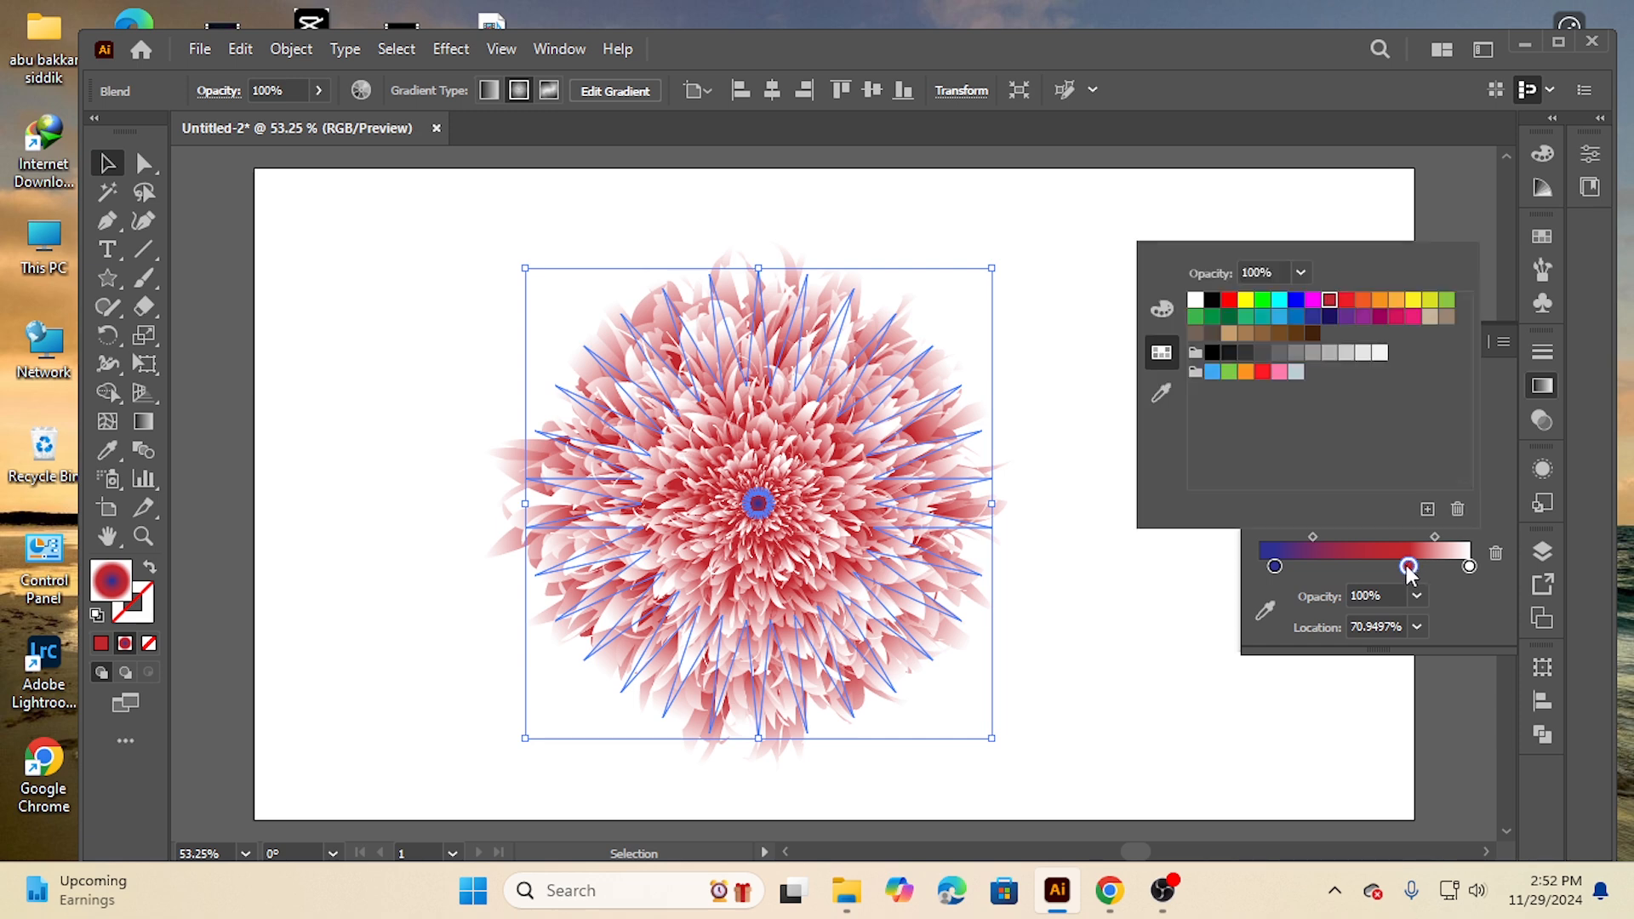
pyautogui.click(1295, 303)
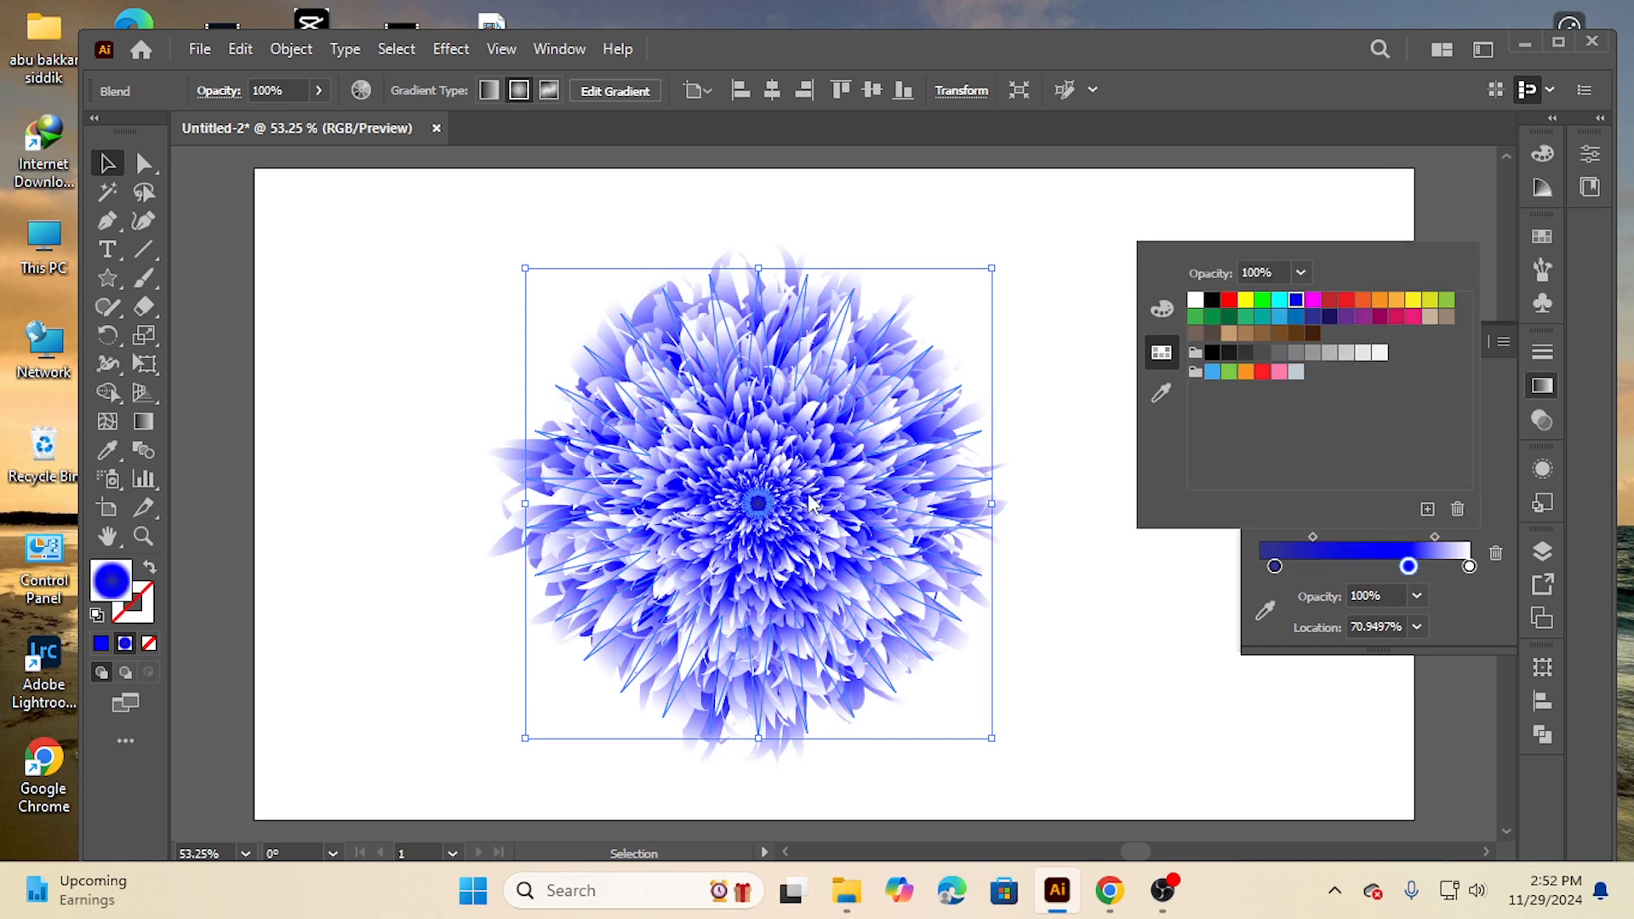
# Try cyan, yellow and green swatches as the color of the blend's middle gradient stop
pyautogui.click(1281, 303)
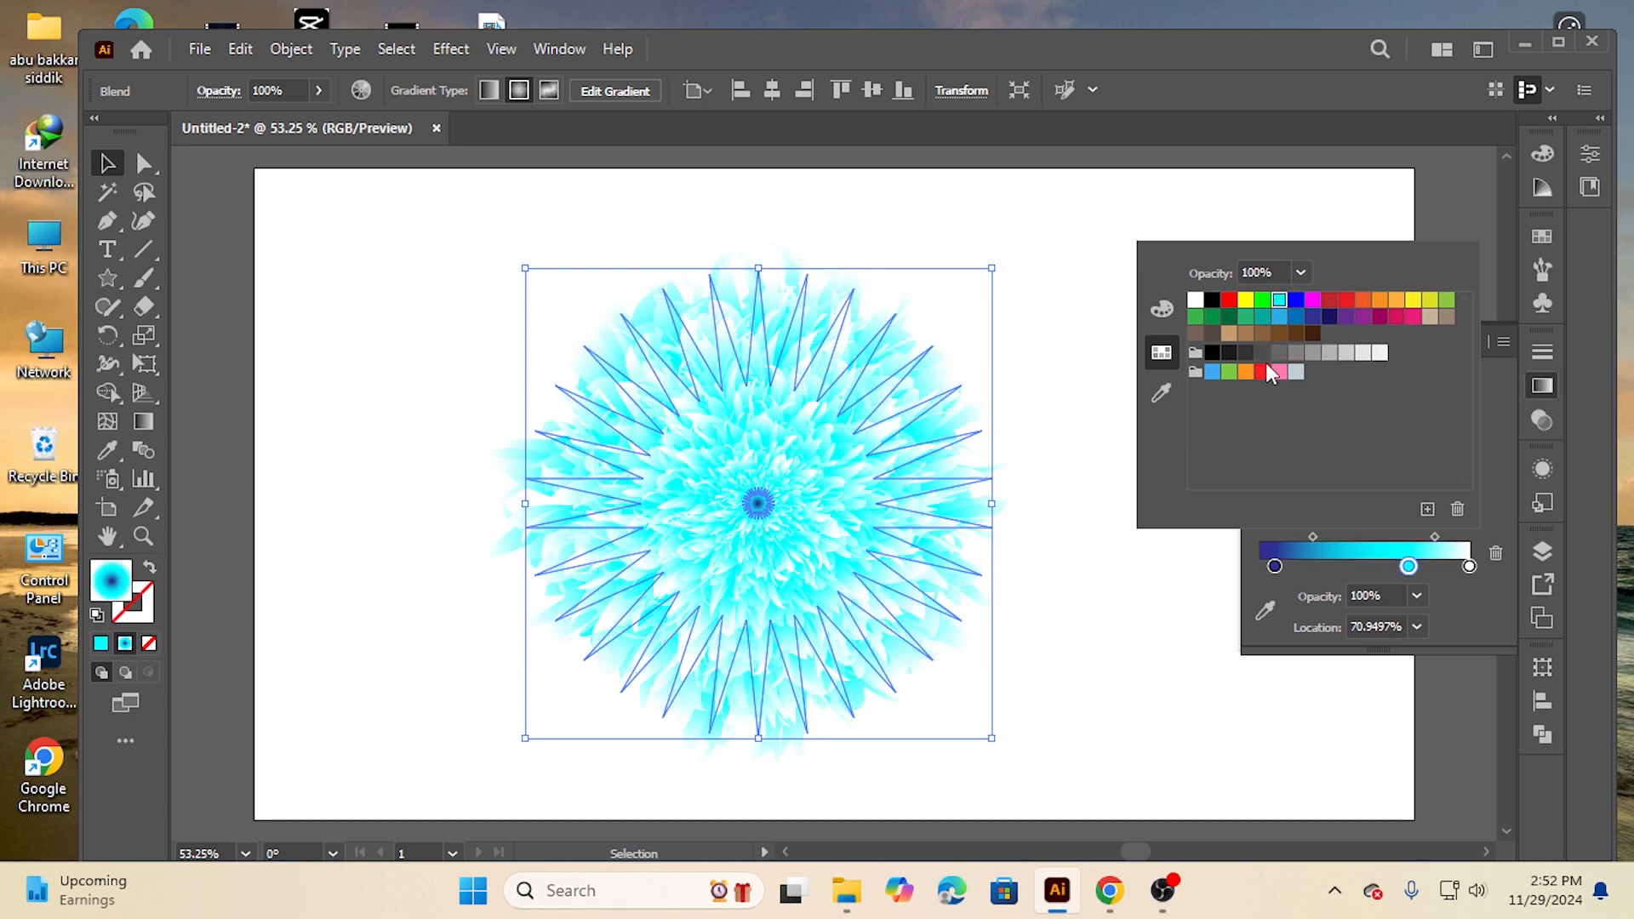
pyautogui.click(1397, 302)
pyautogui.click(1415, 303)
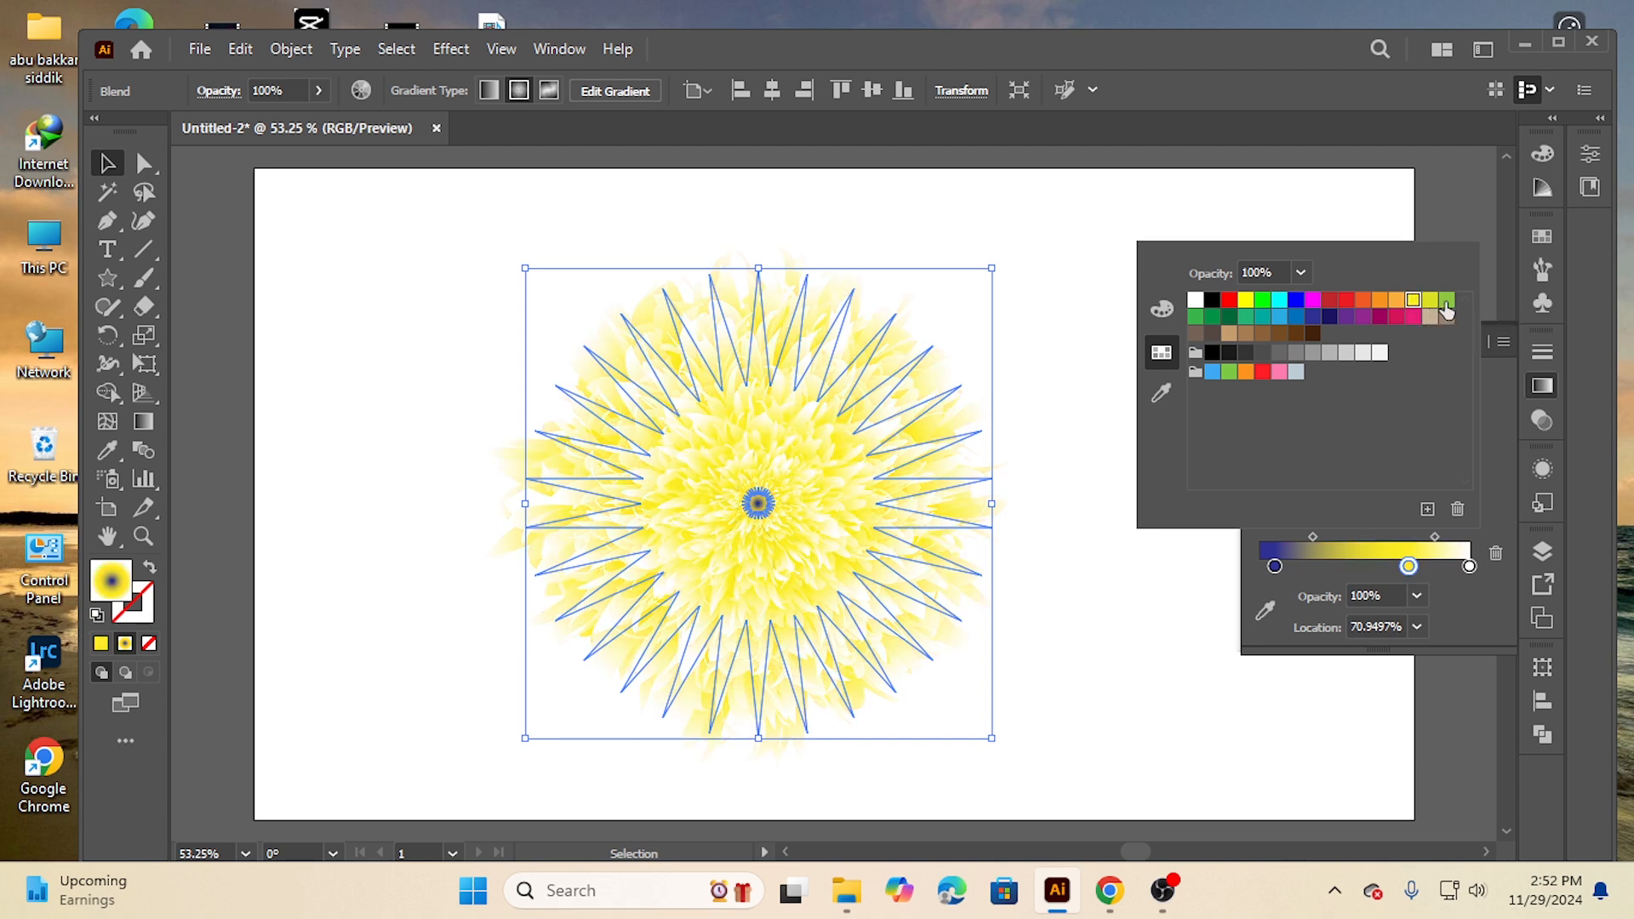
pyautogui.click(1446, 302)
pyautogui.click(1409, 568)
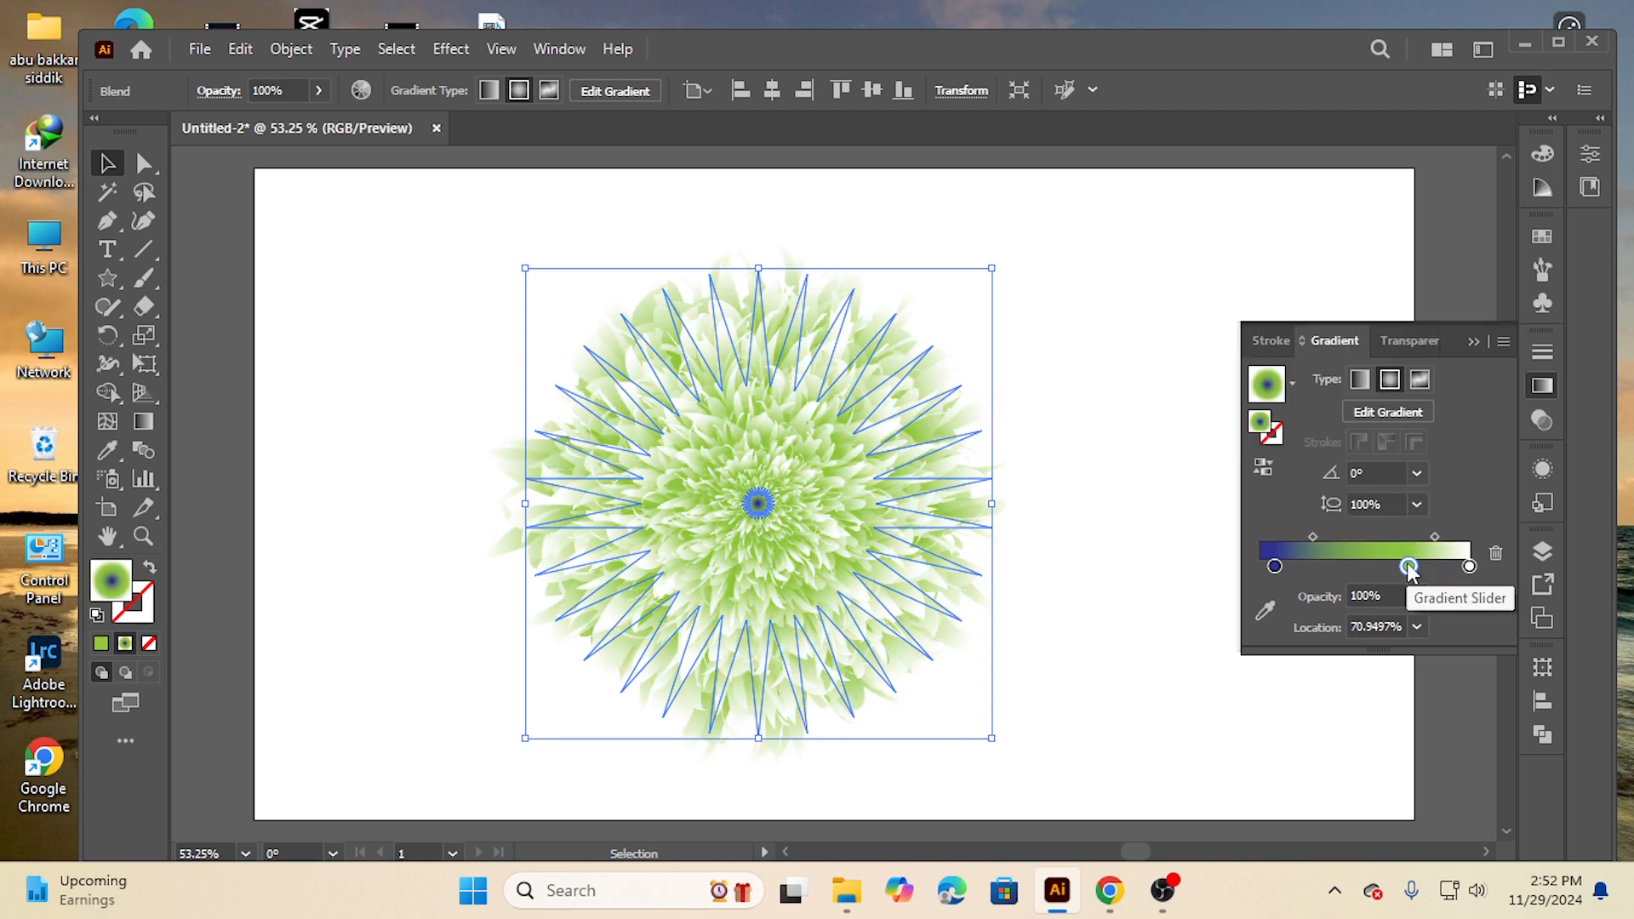
# Set the middle gradient stop's color to red, move it to about 77% location, and deselect the flower
pyautogui.moveTo(1409, 568); pyautogui.dragTo(1354, 568)
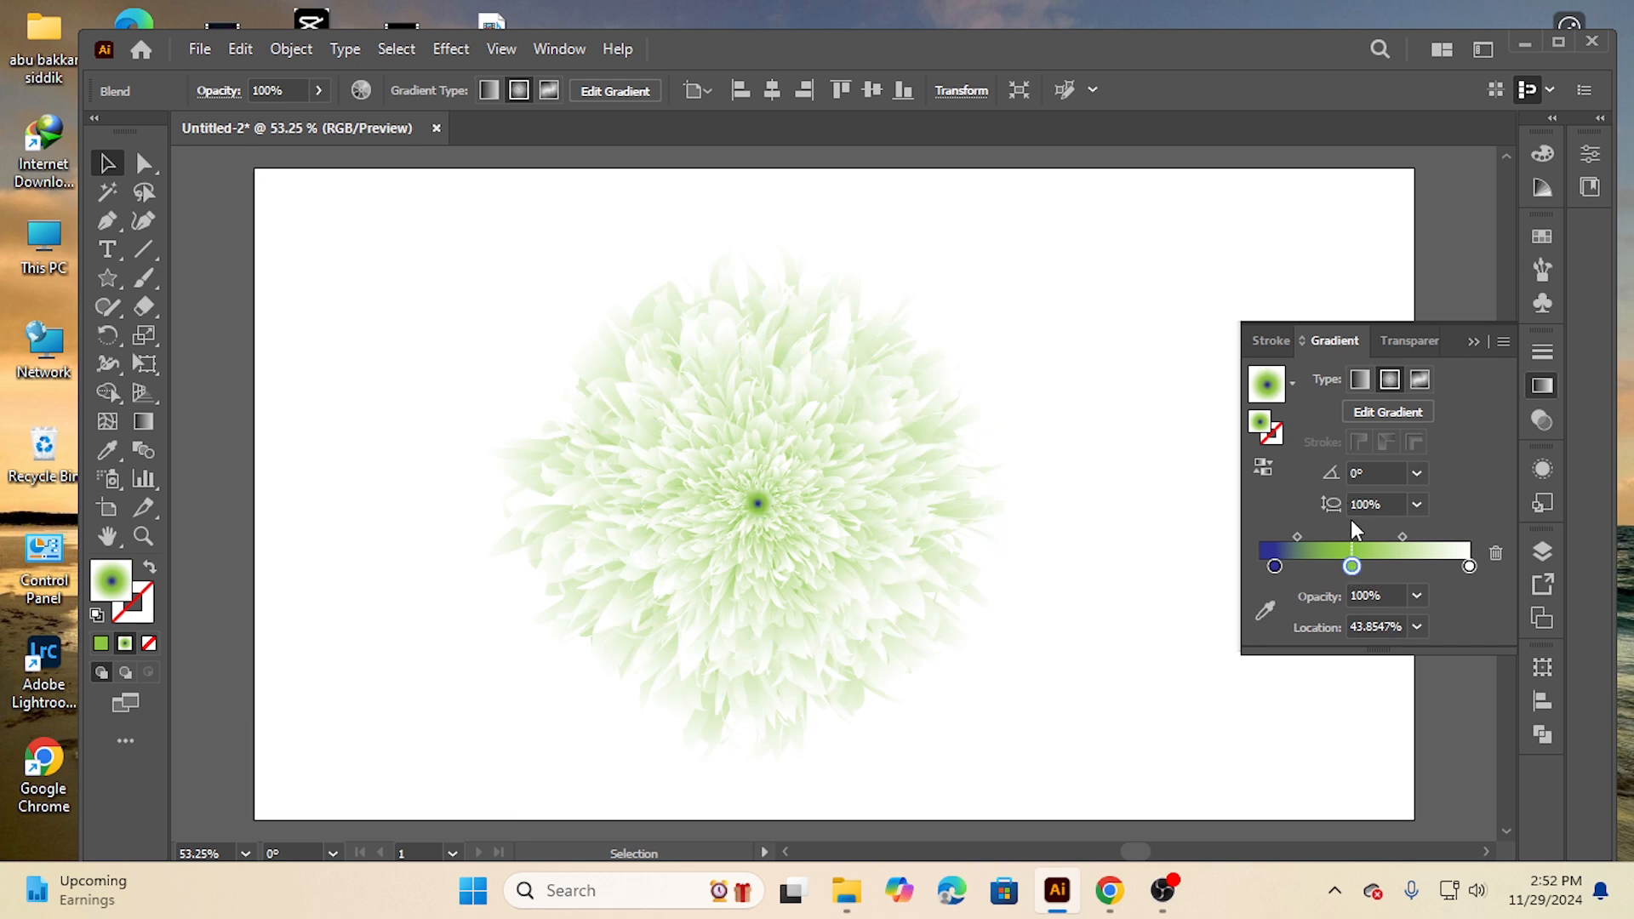
pyautogui.doubleClick(1352, 567)
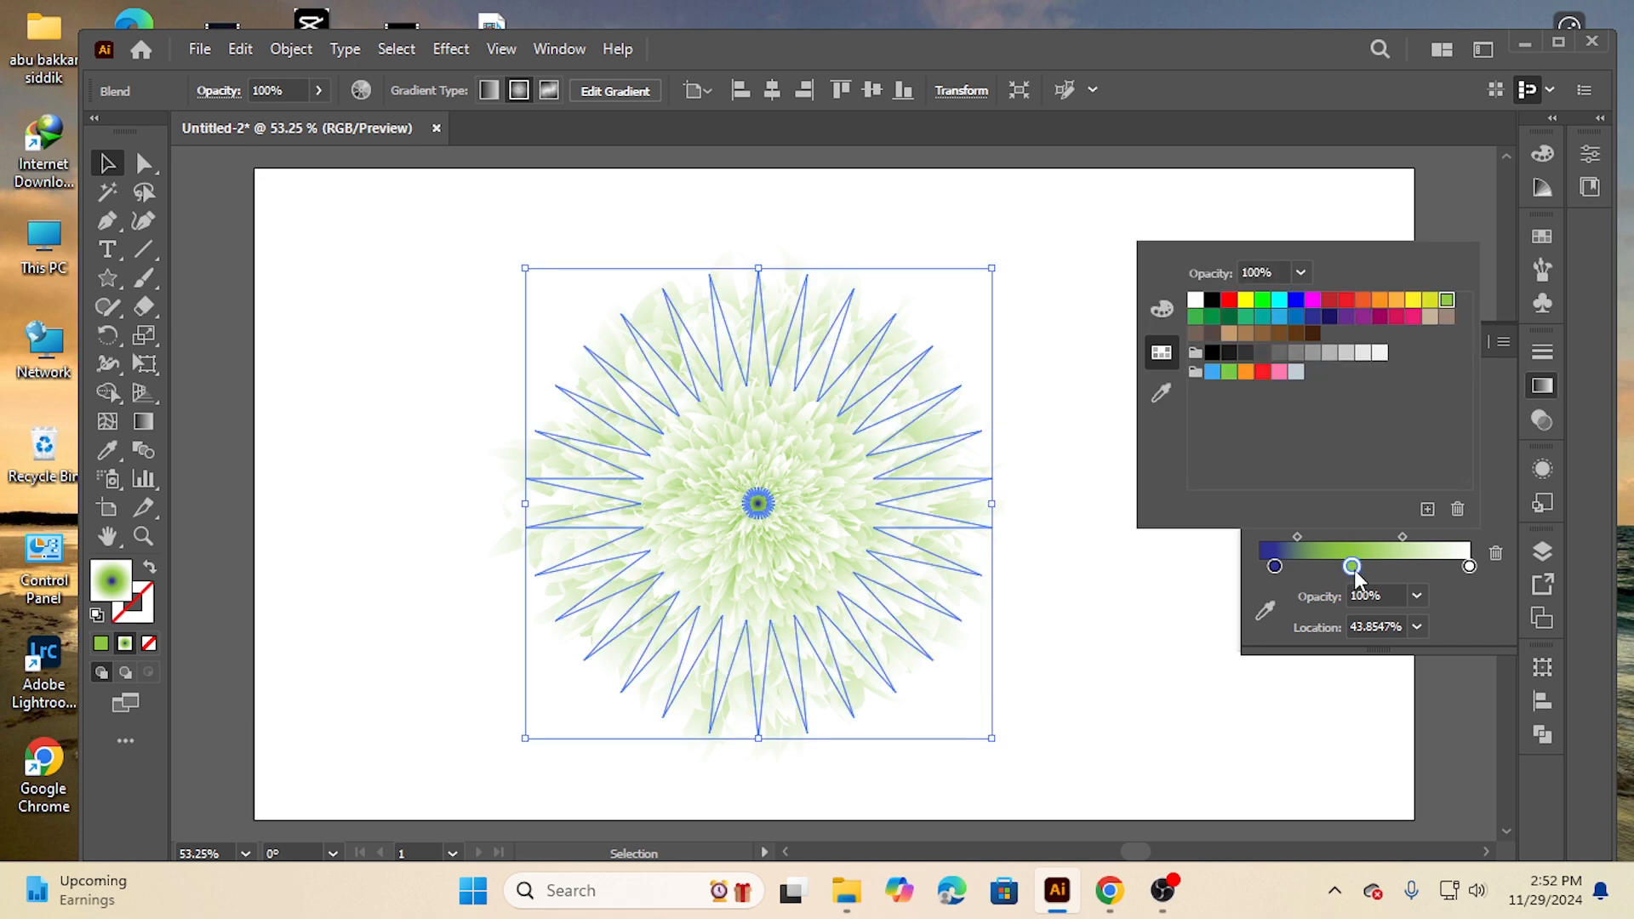
pyautogui.click(1346, 302)
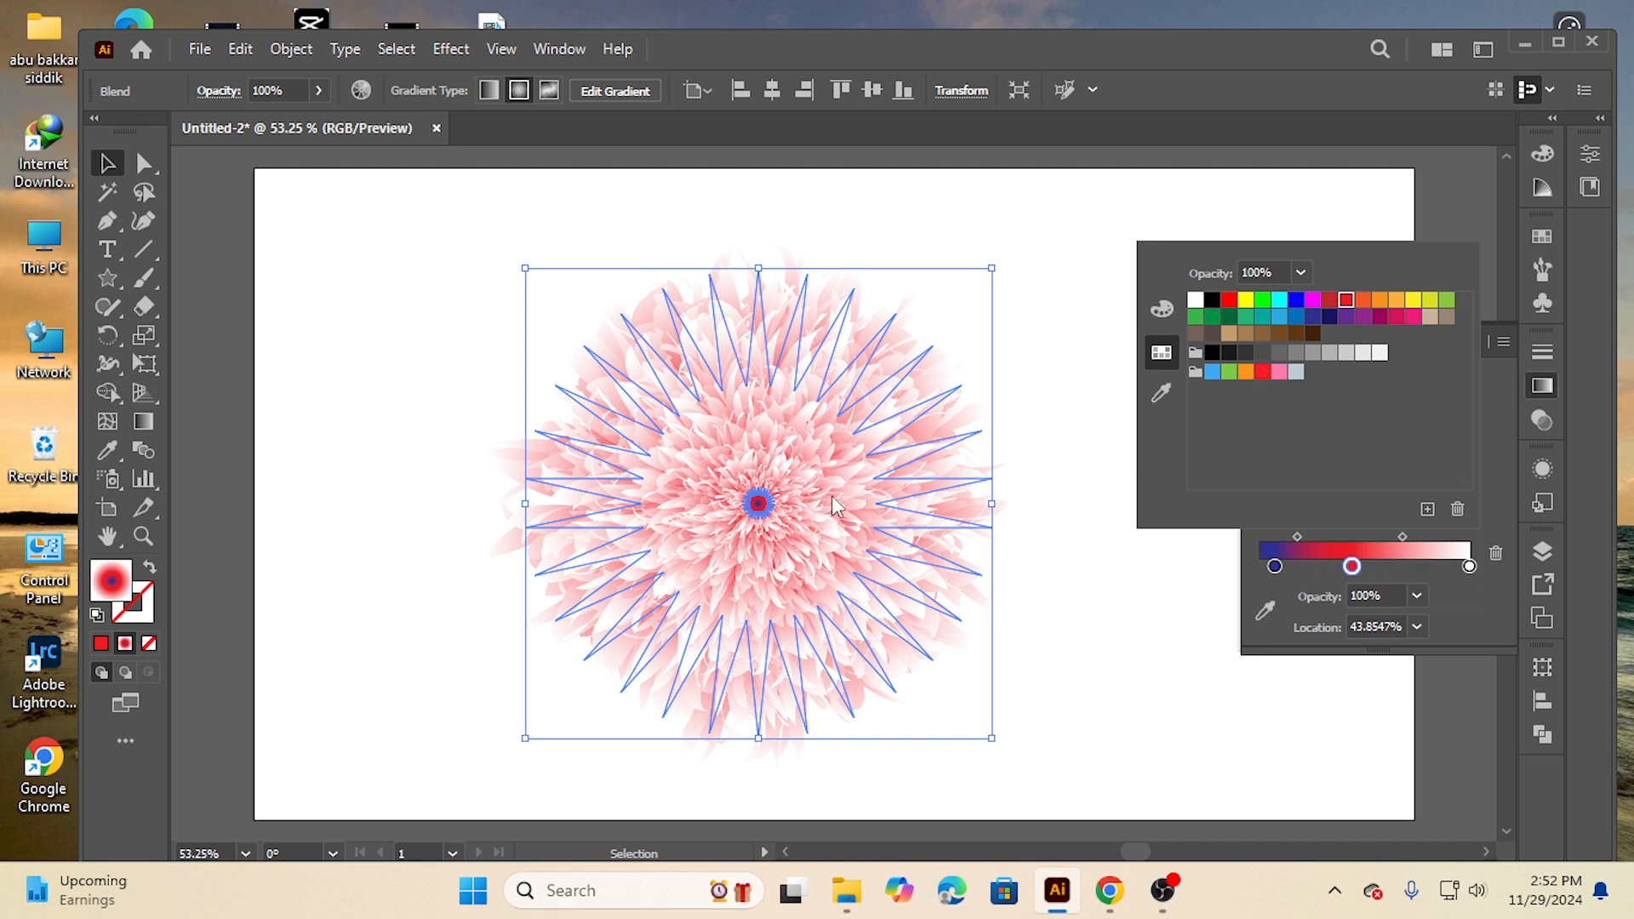
pyautogui.click(1354, 568)
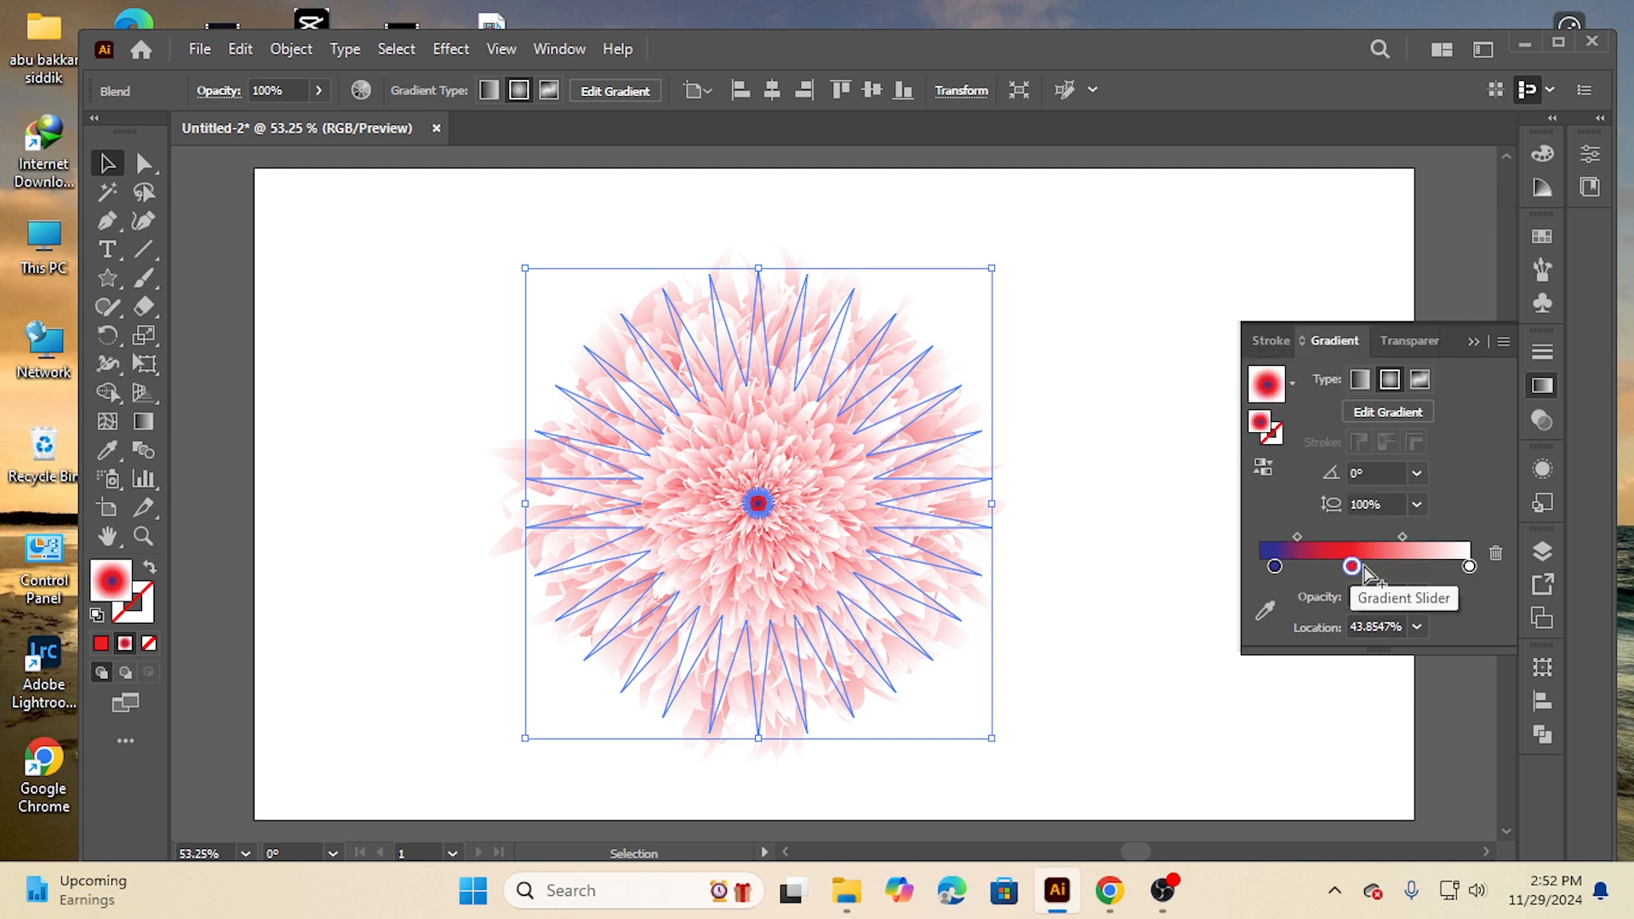
pyautogui.moveTo(1356, 567); pyautogui.dragTo(1430, 572)
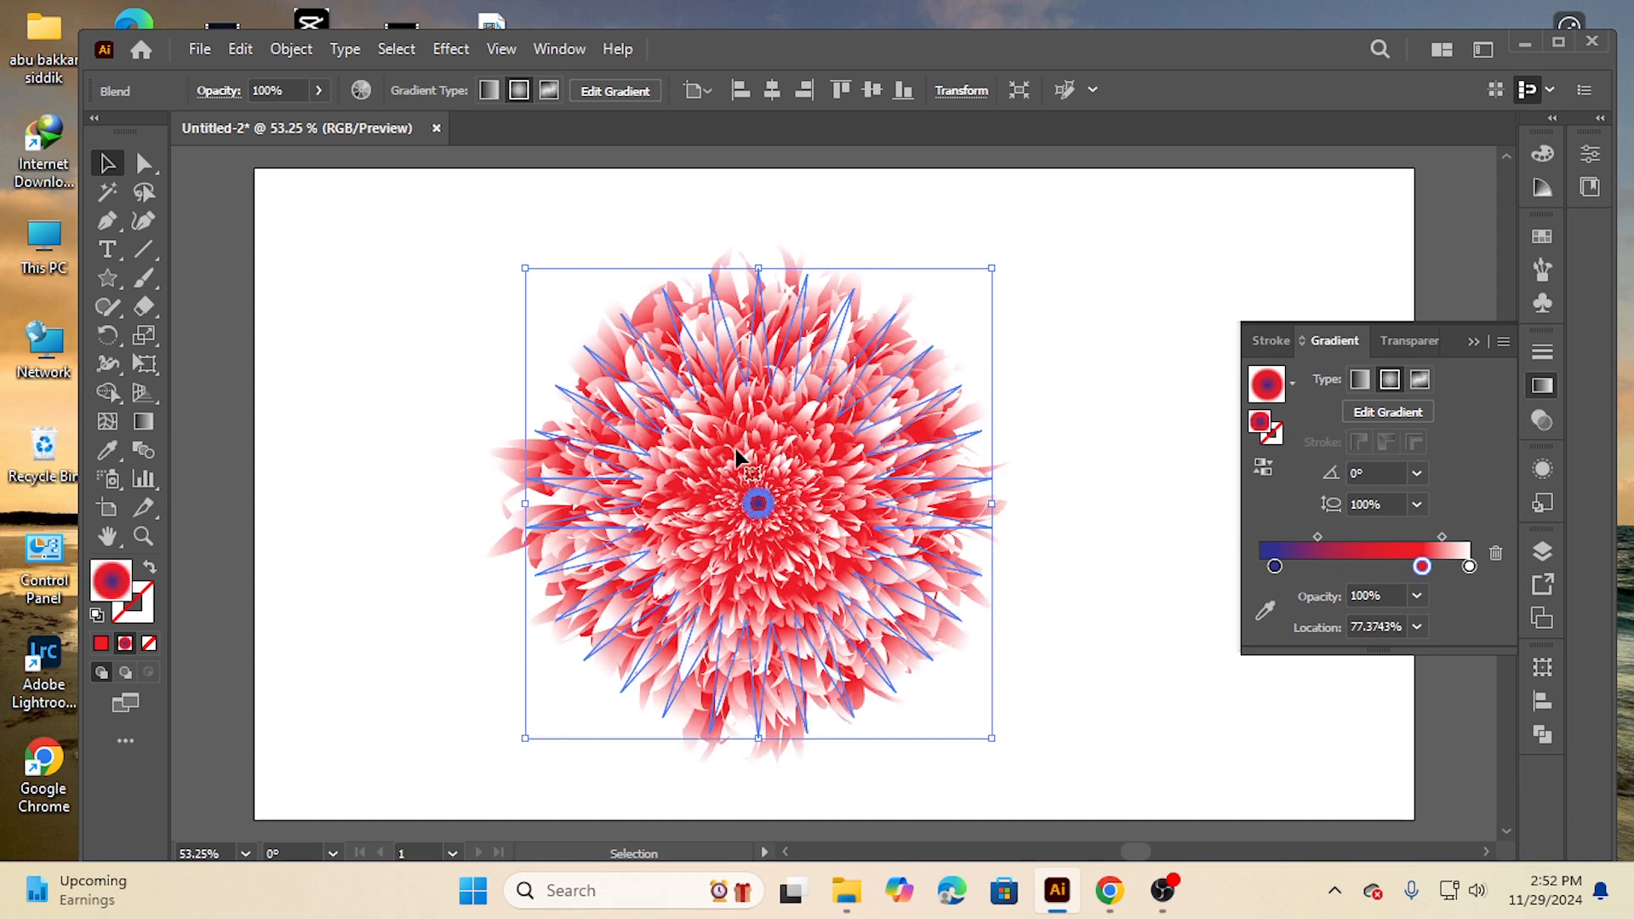
pyautogui.click(437, 349)
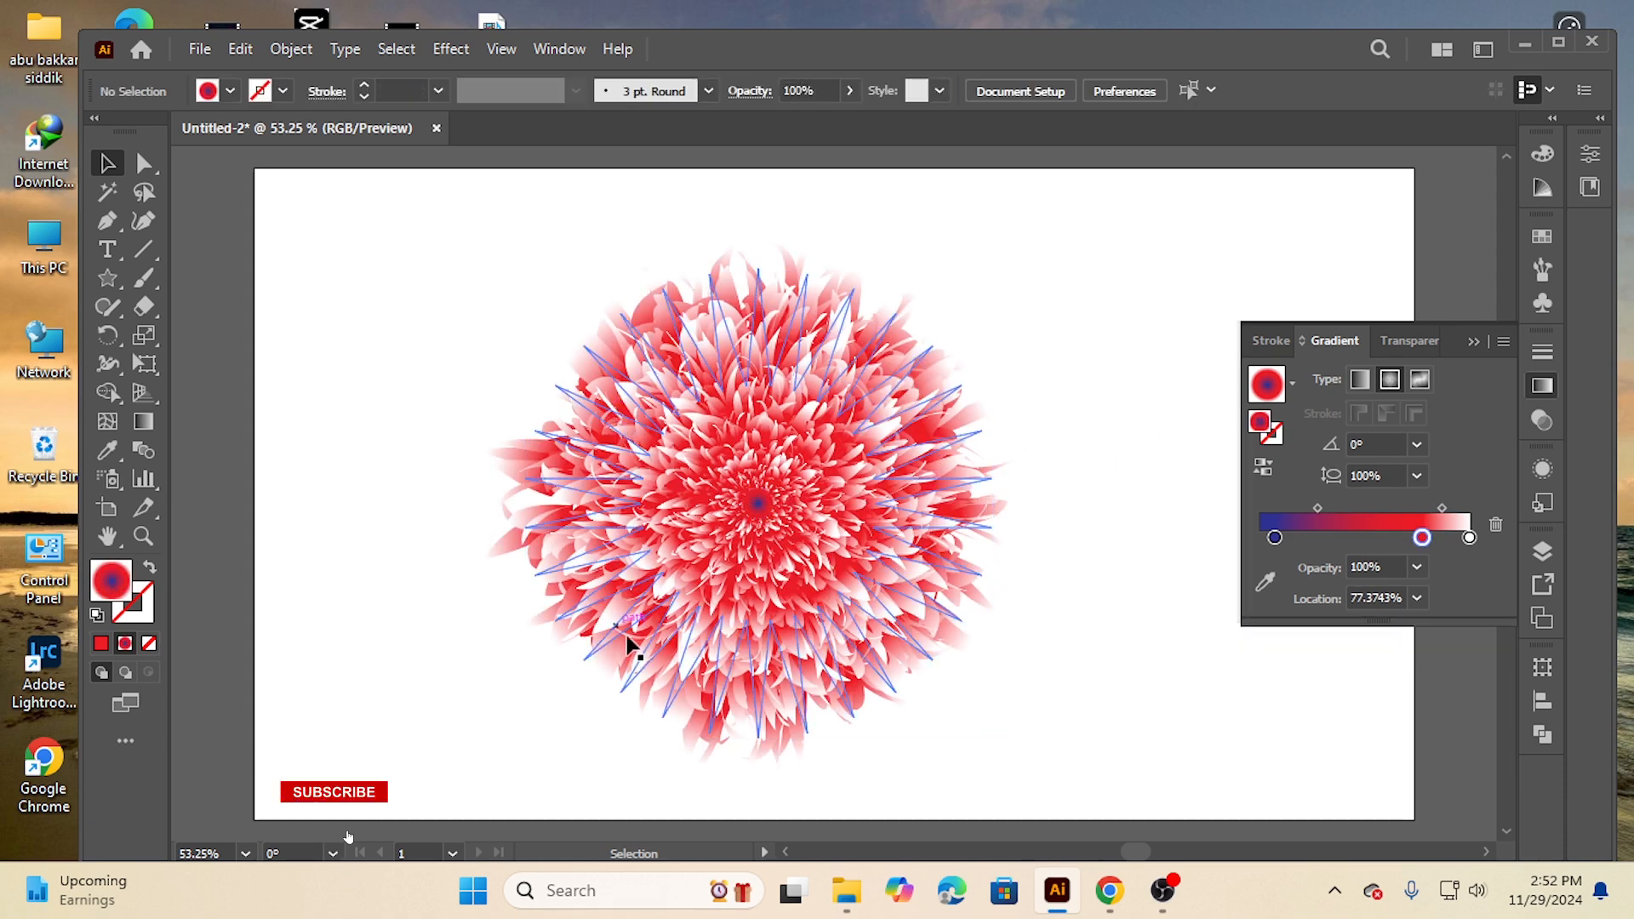